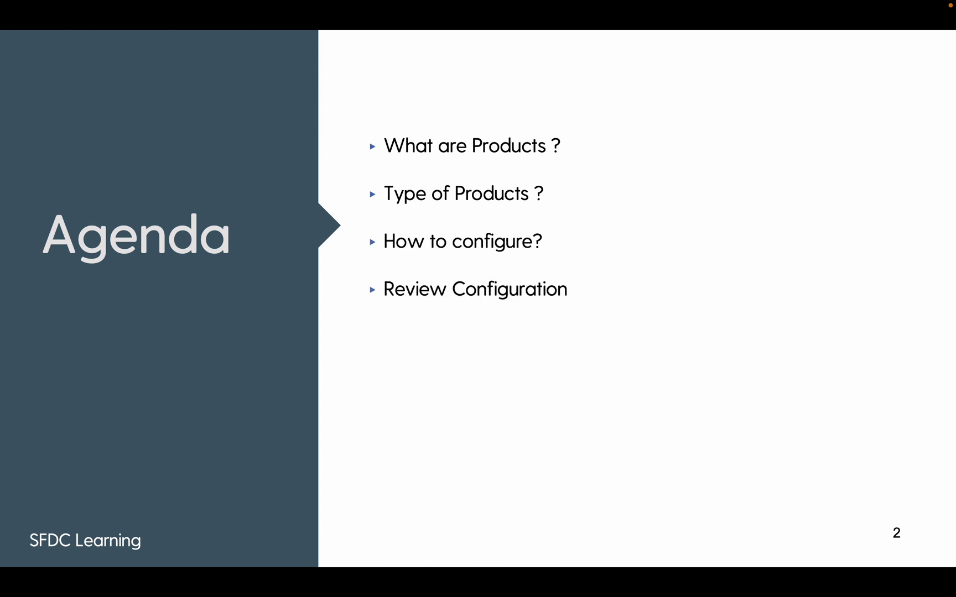
key("Right")
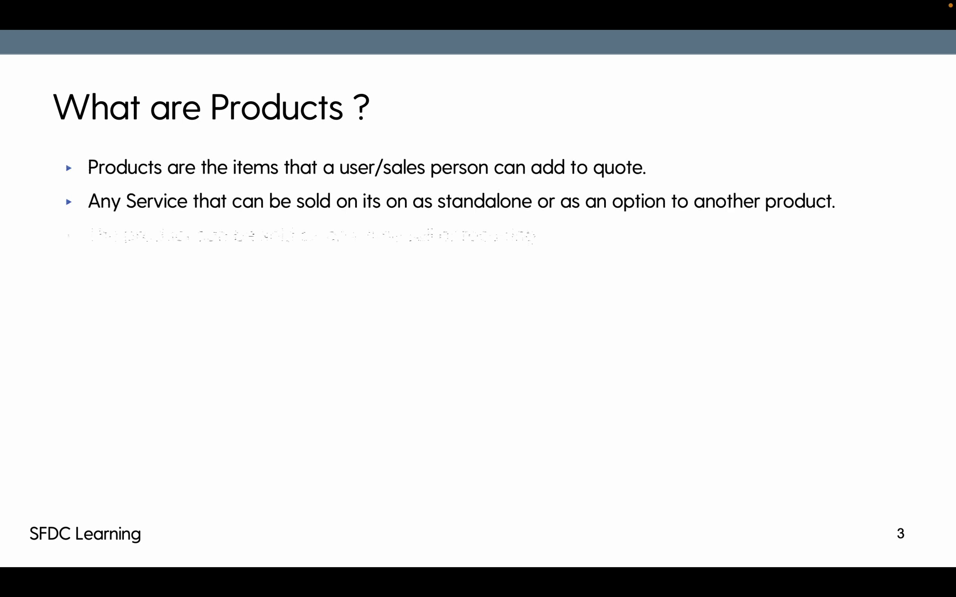
key("Right")
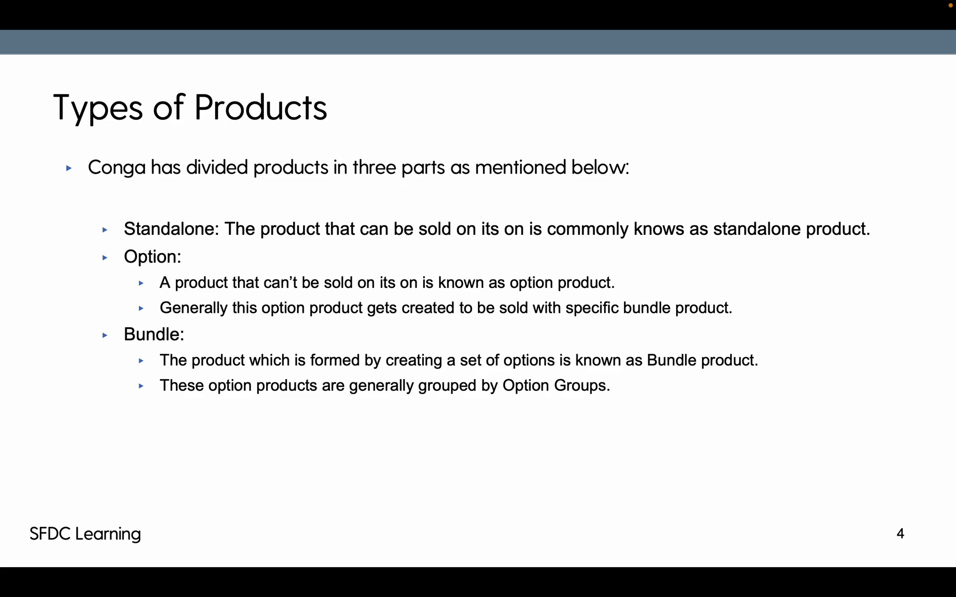
key("Right")
key("ctrl+Right")
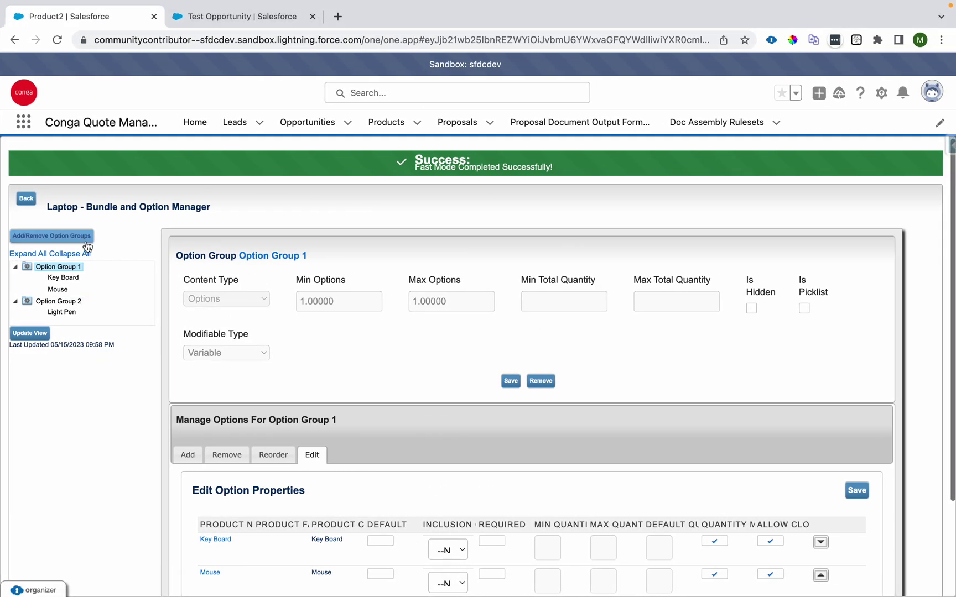
Examine the Content Type, Min Options and Max Options settings of Option Group 1 in the Laptop bundle.
double_click(53, 206)
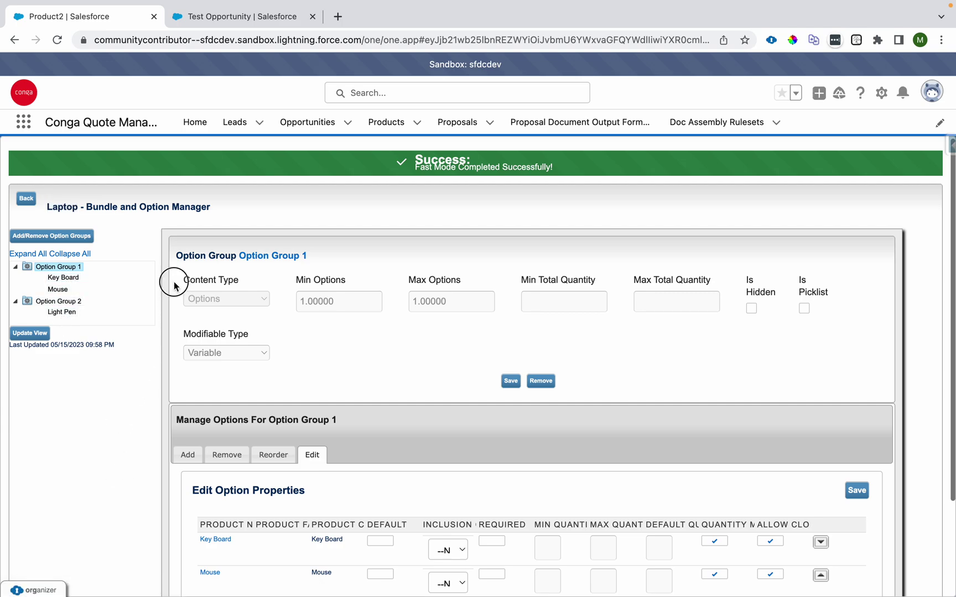
left_click_drag(171, 281, 238, 278)
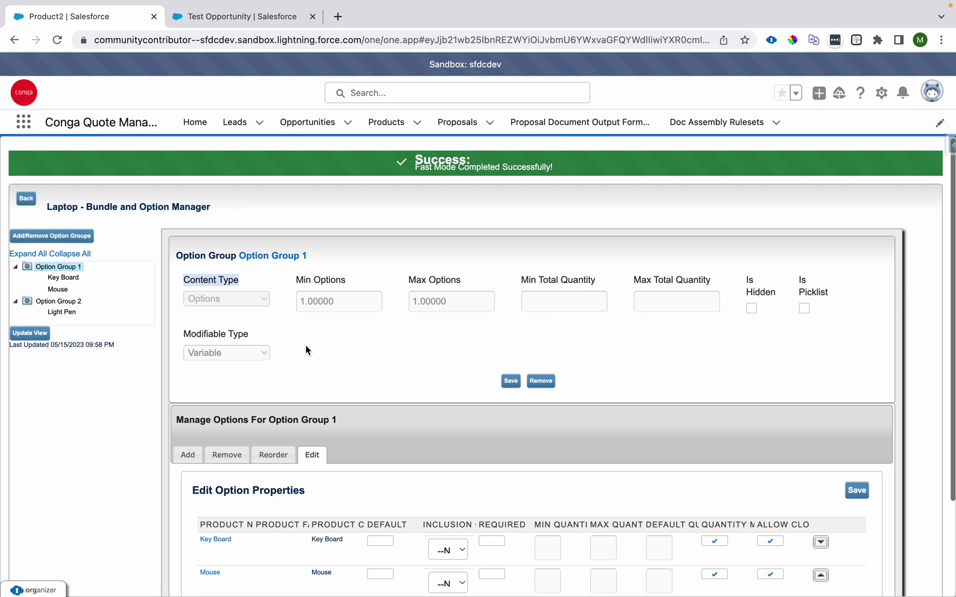
left_click_drag(297, 281, 476, 291)
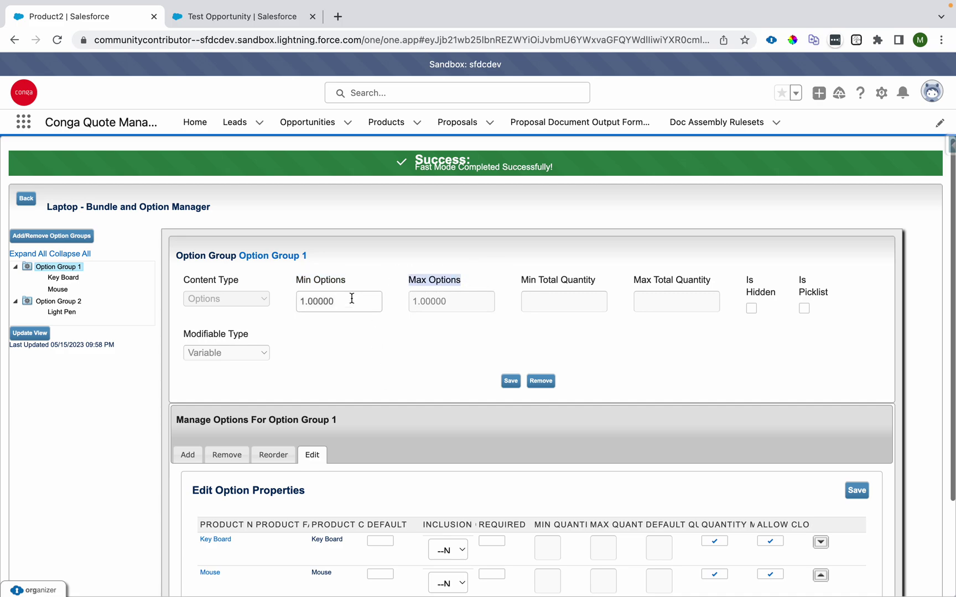
left_click(319, 301)
left_click_drag(454, 296, 408, 300)
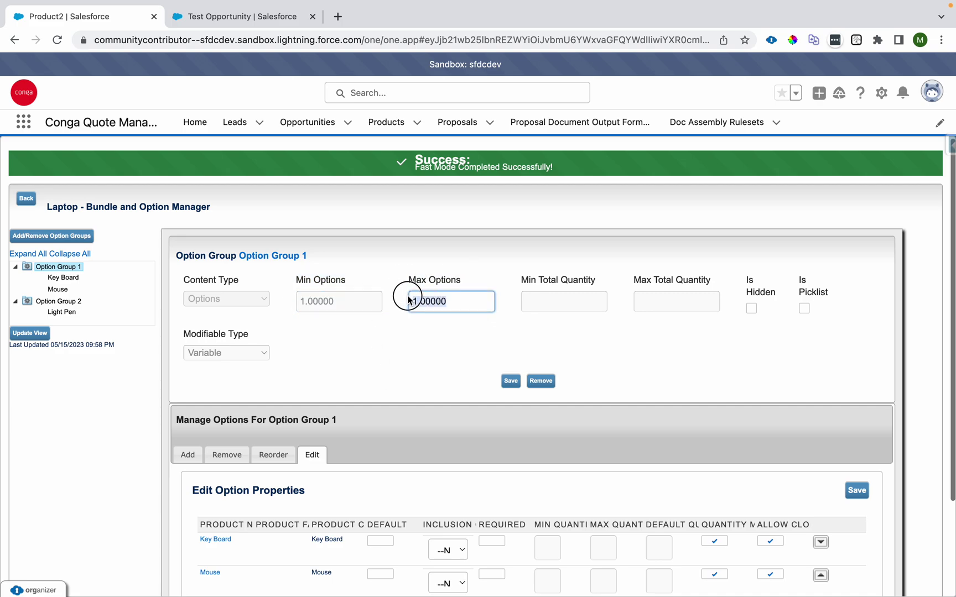
Configure the Laptop from Product Setup in the Test Opportunity cart, trying Key Board and Mouse in Option Group 1 and ending on Key Board.
left_click(221, 17)
left_click(191, 302)
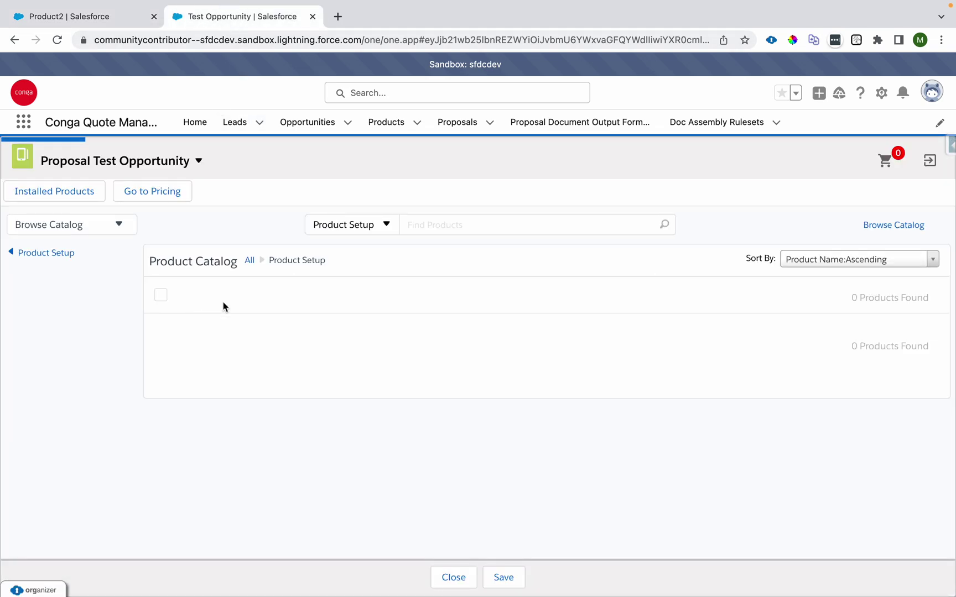
left_click(885, 422)
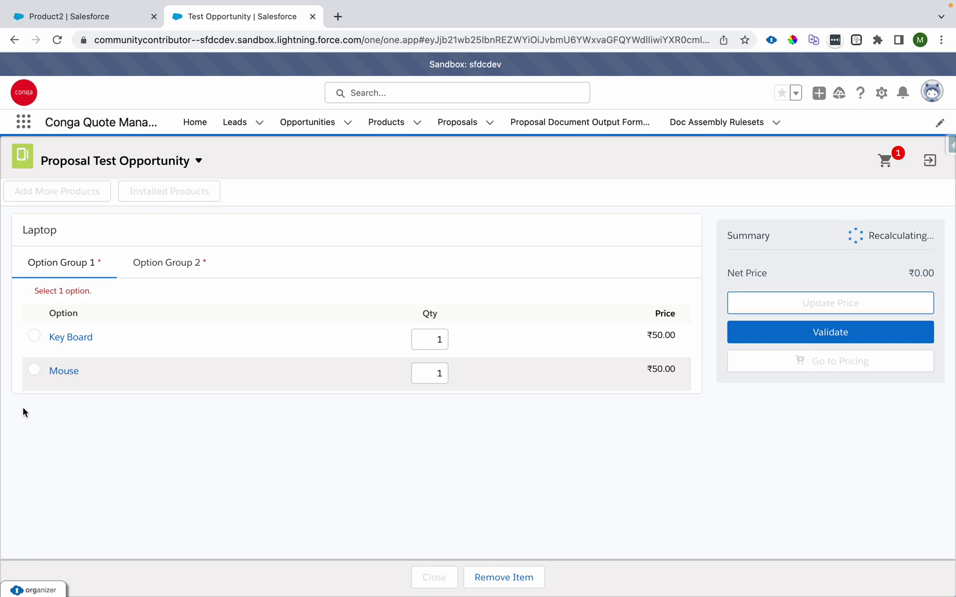
left_click(33, 338)
left_click(36, 357)
left_click(35, 317)
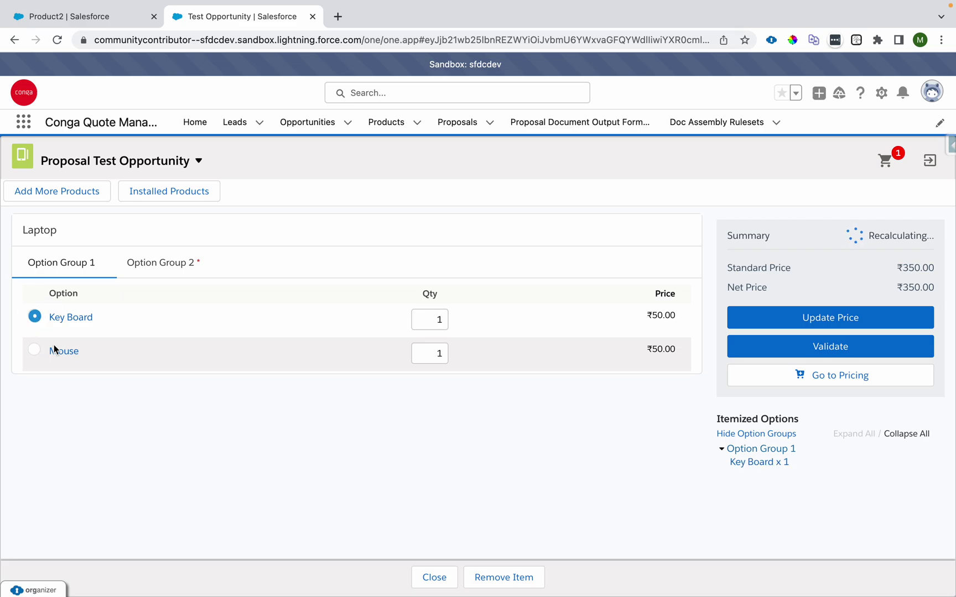
Set Option Group 1's Min Options to 0 and Max Options to 2 in the Laptop bundle, save, and update the view.
left_click(86, 17)
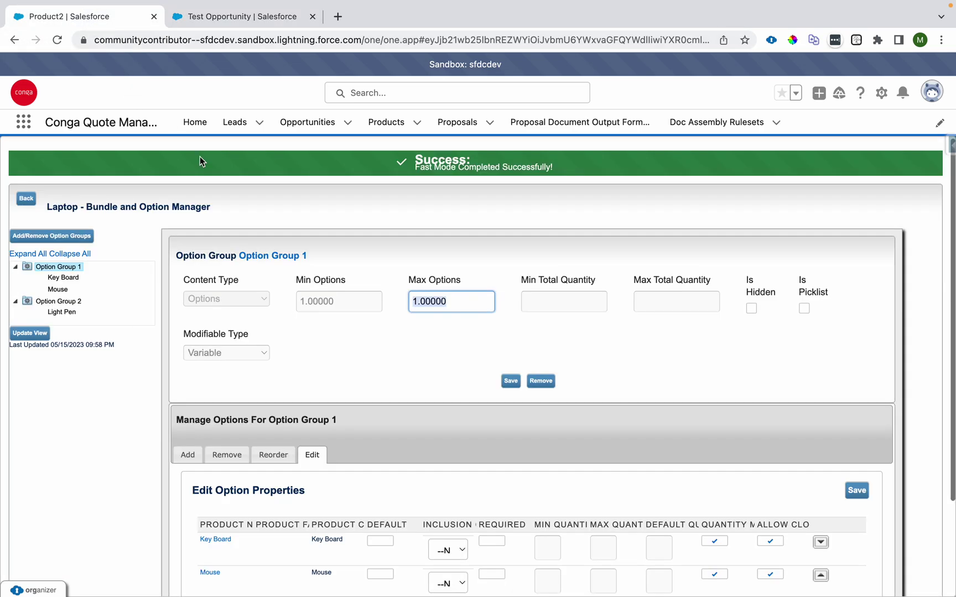
left_click_drag(299, 276, 471, 284)
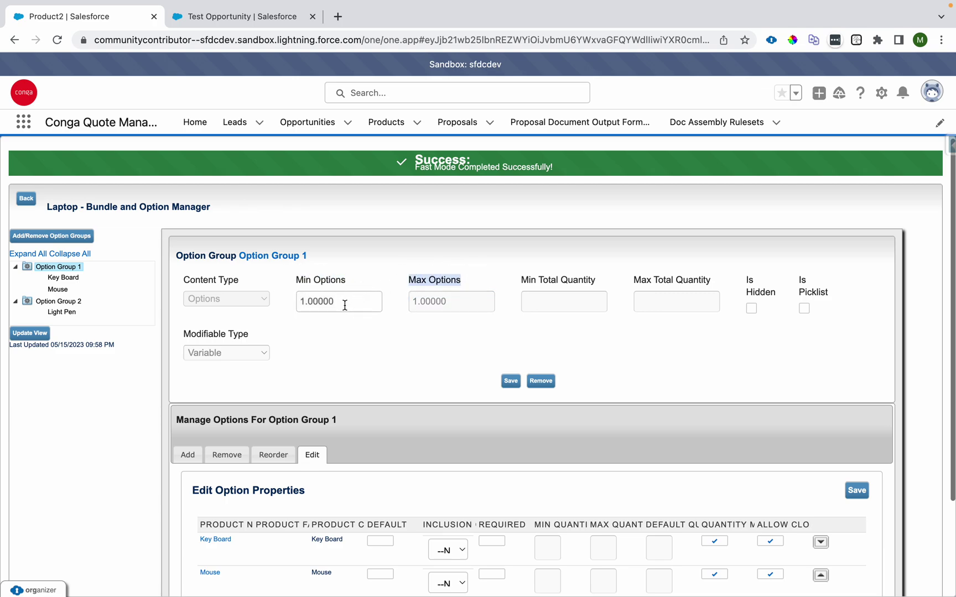
left_click_drag(345, 305, 286, 297)
type("0")
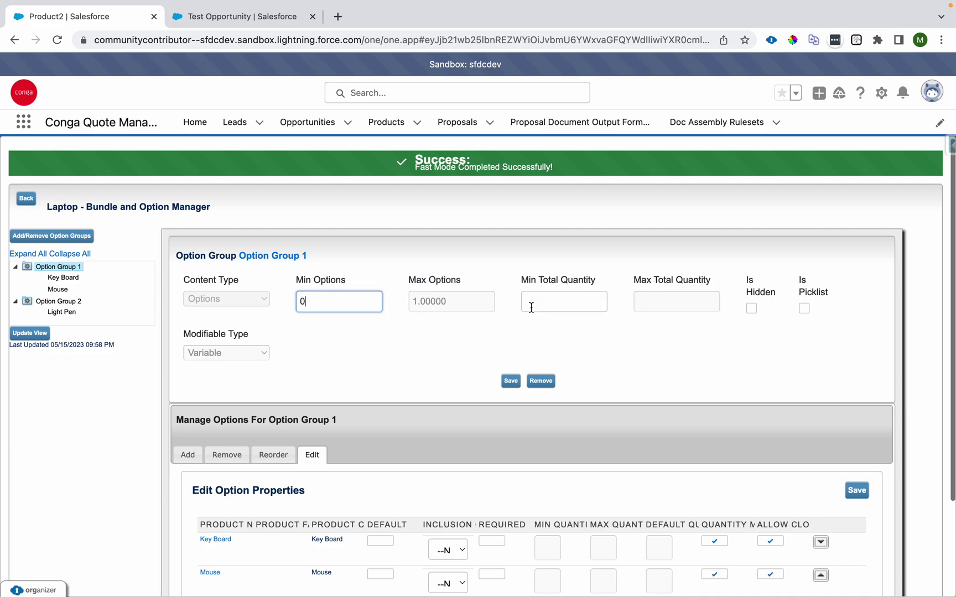
key("Tab")
type("2")
left_click(511, 382)
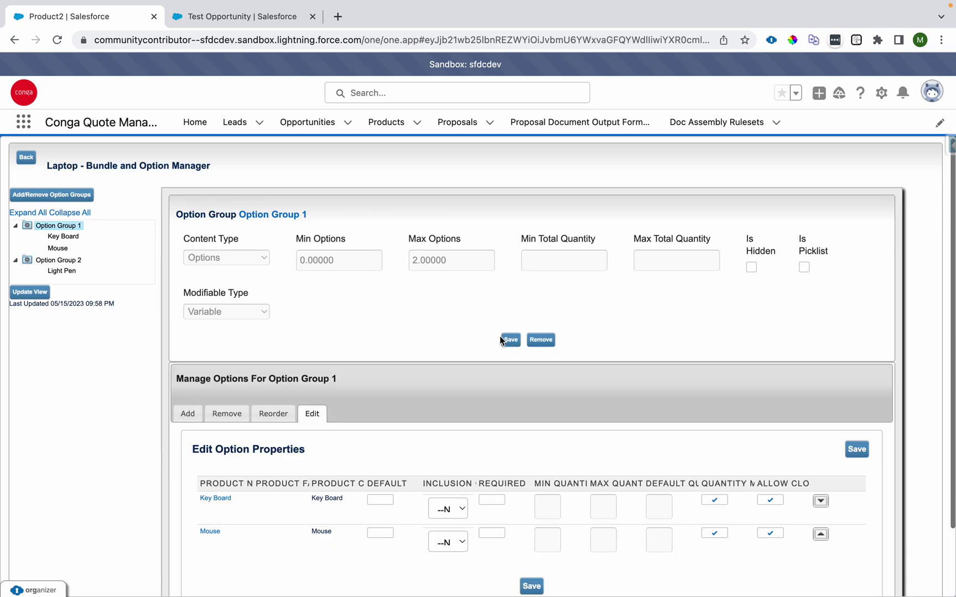
left_click(27, 293)
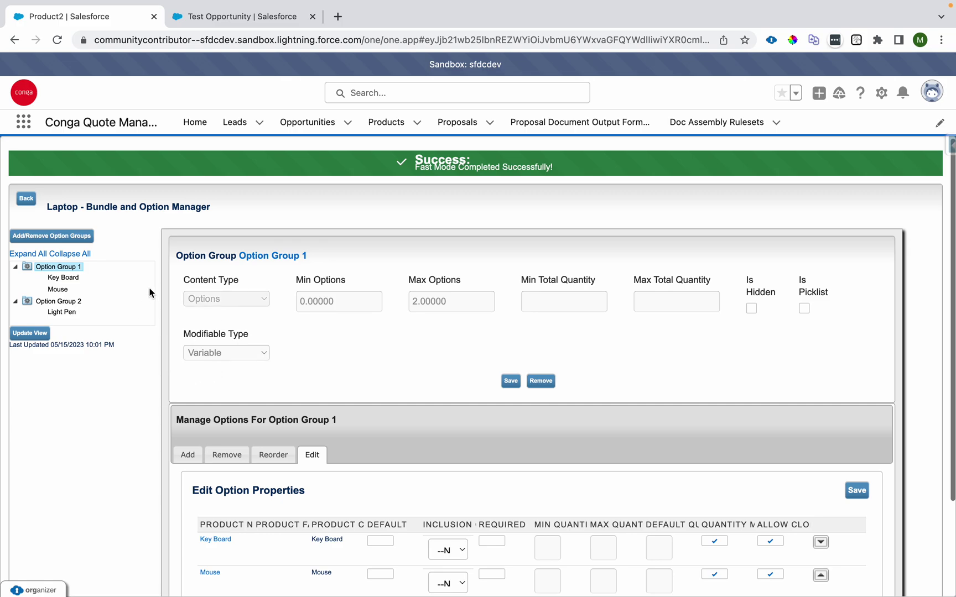
Remove the Laptop from the Test Opportunity cart and reload the product catalog page.
left_click(249, 16)
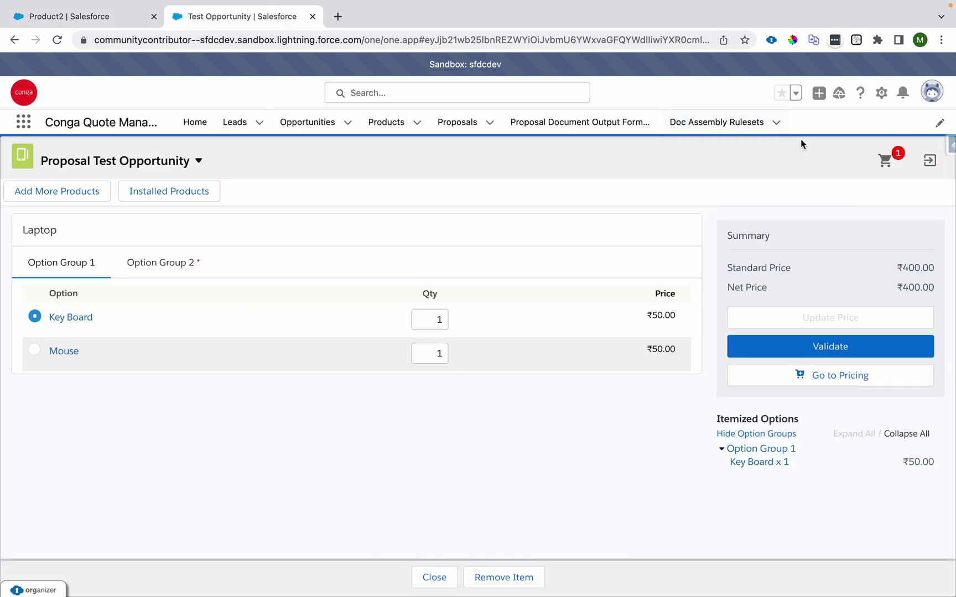
left_click(880, 160)
left_click(934, 210)
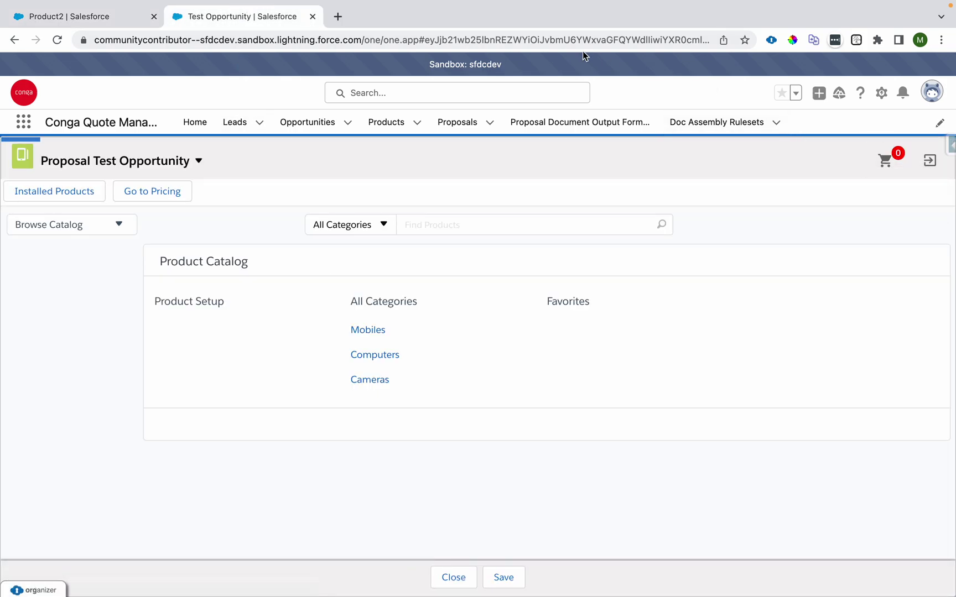
left_click(562, 34)
key("Return")
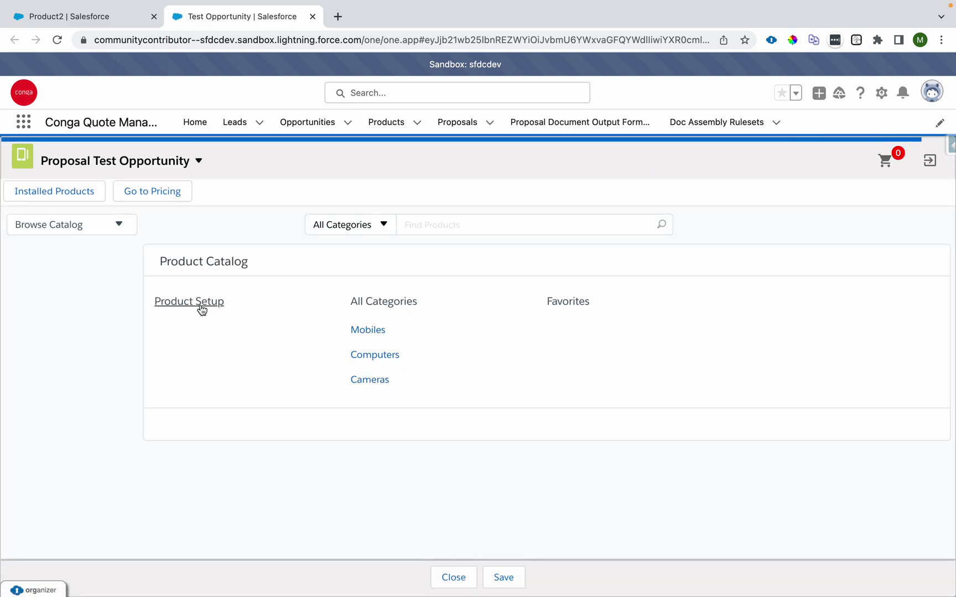
Configure the Laptop from Product Setup with both Key Board and Mouse selected in Option Group 1.
left_click(200, 305)
left_click(885, 432)
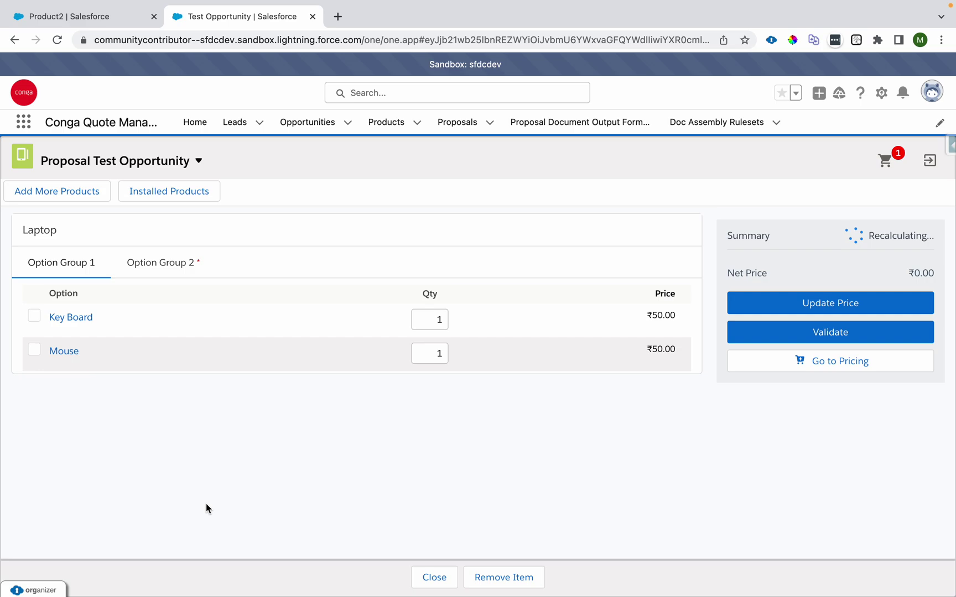
left_click(33, 317)
left_click(35, 352)
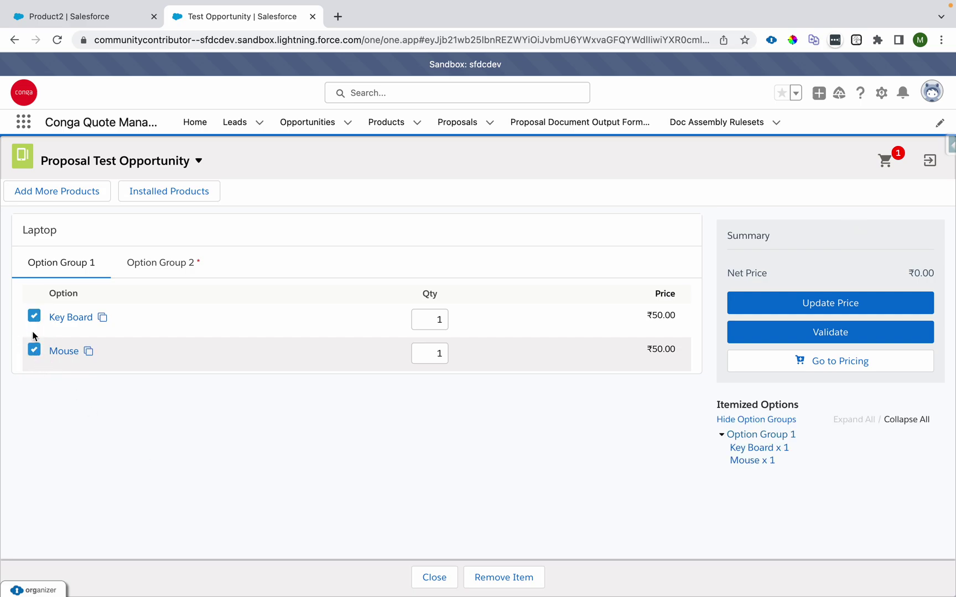
Clear Key Board and Mouse in Option Group 1, select both again, and clear both once more.
left_click(33, 317)
left_click(34, 350)
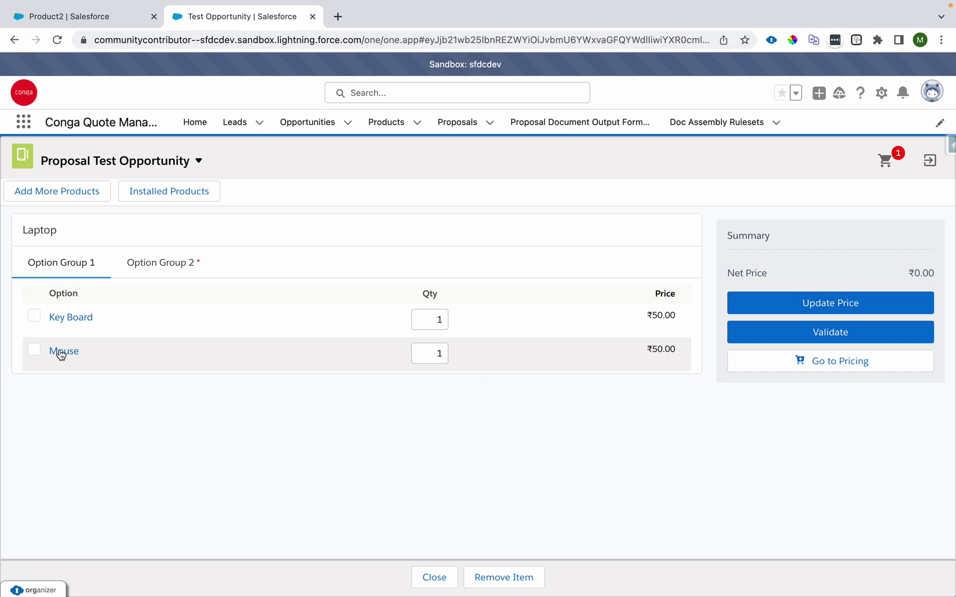
left_click(34, 316)
left_click(34, 350)
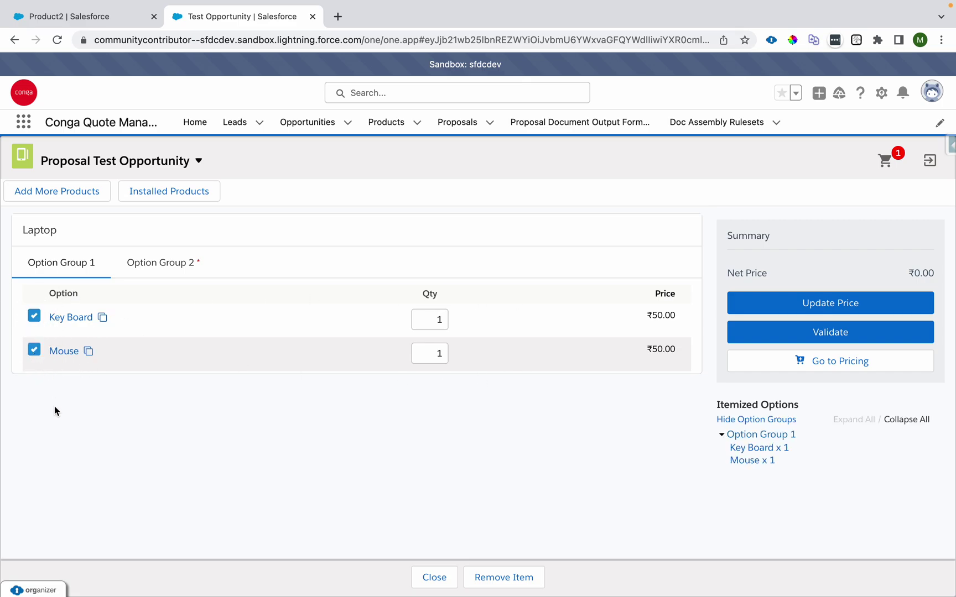
left_click(34, 350)
left_click(33, 316)
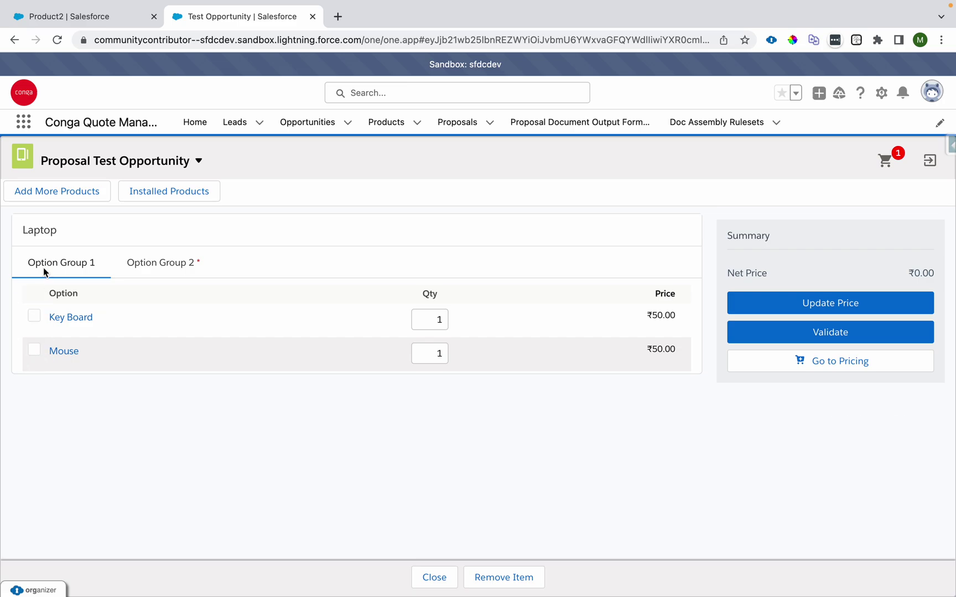
Set the Min Total Quantity of the Laptop bundle's Option Group 1 to 2.
left_click(88, 16)
left_click_drag(297, 284, 489, 287)
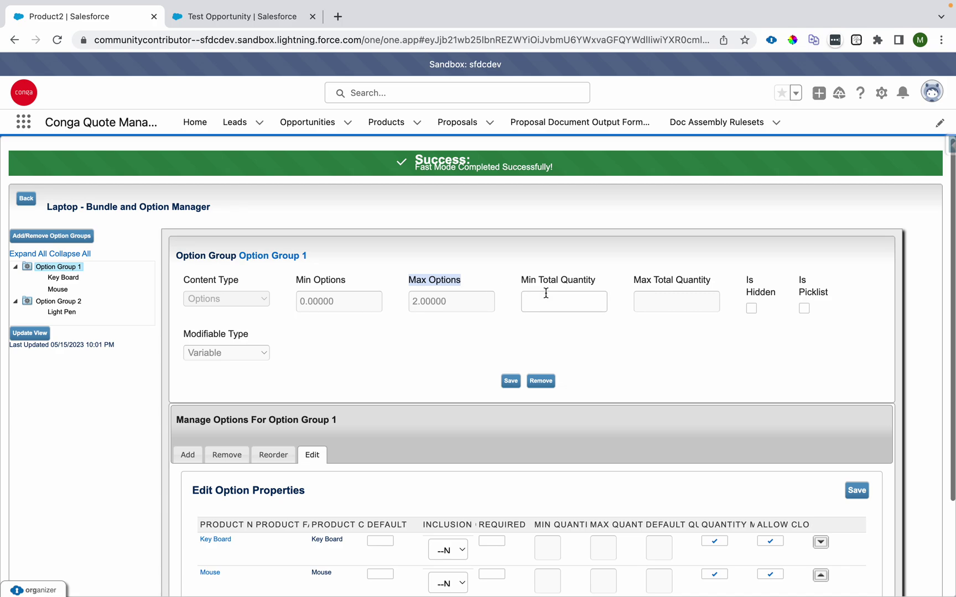
left_click(545, 294)
left_click(475, 301)
type("2")
left_click(471, 475)
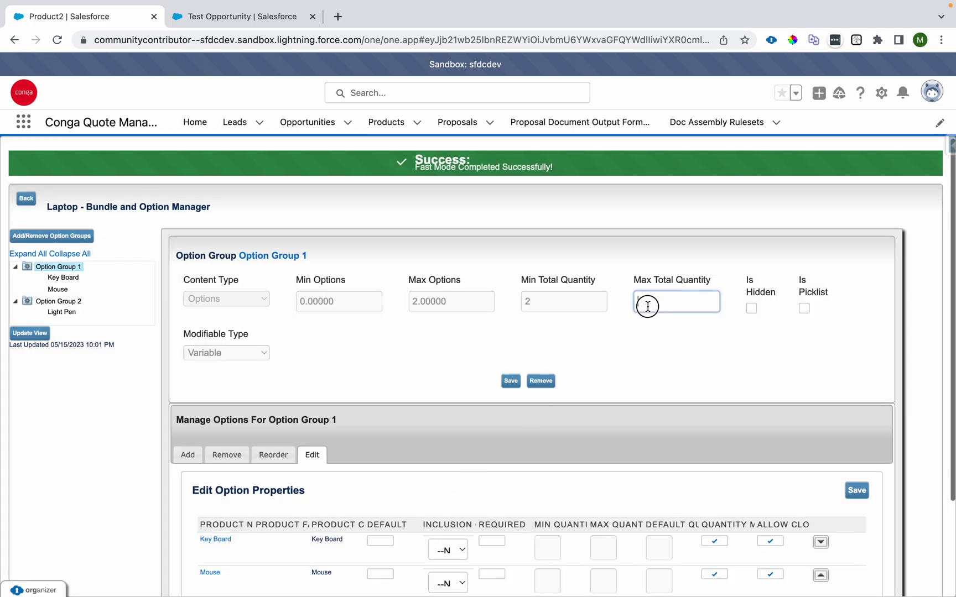
Set Option Group 1's Max Total Quantity to 6, save the group settings, and update the bundle view.
left_click(646, 309)
left_click(445, 304)
type("6")
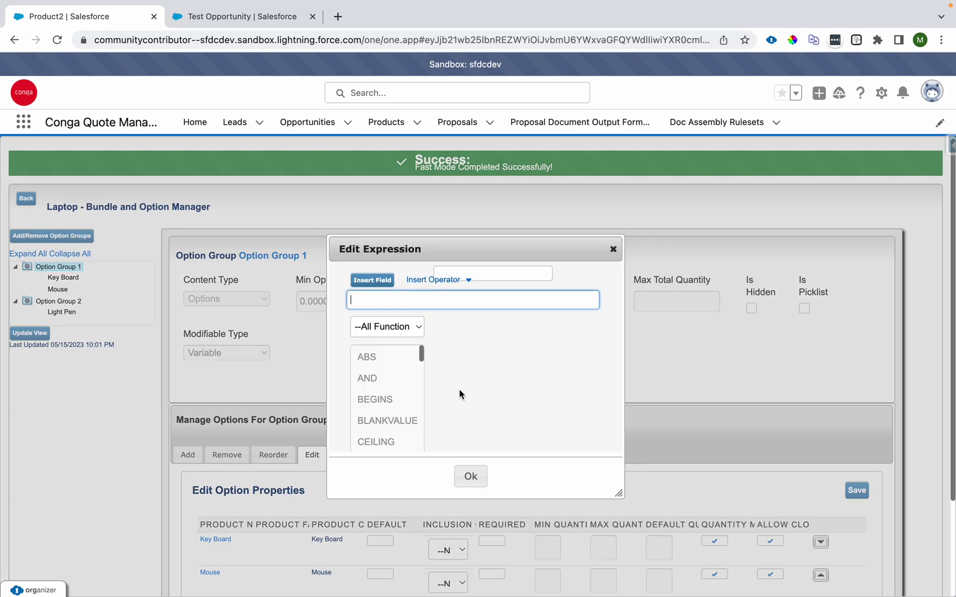
left_click(471, 476)
left_click(509, 381)
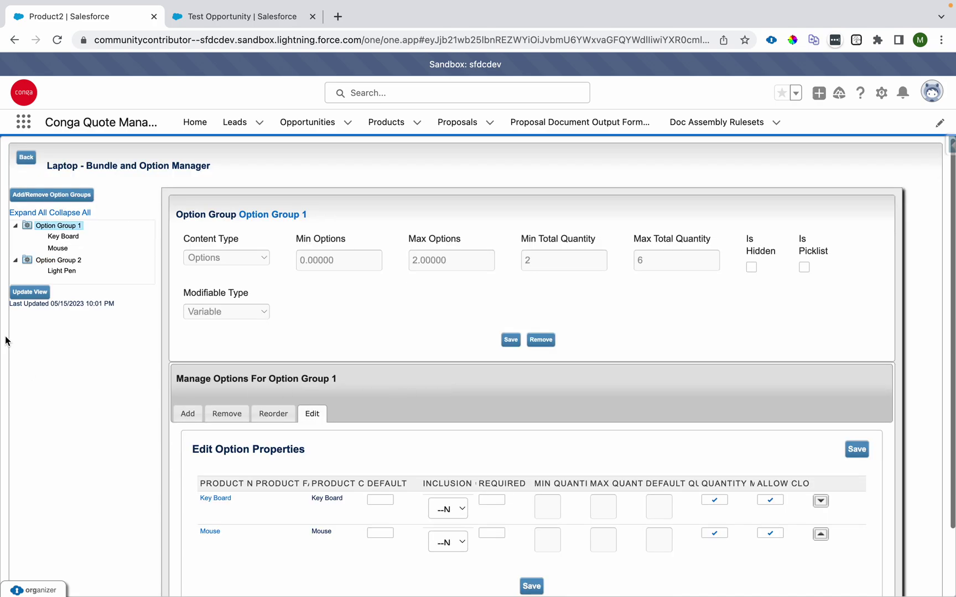
left_click(30, 292)
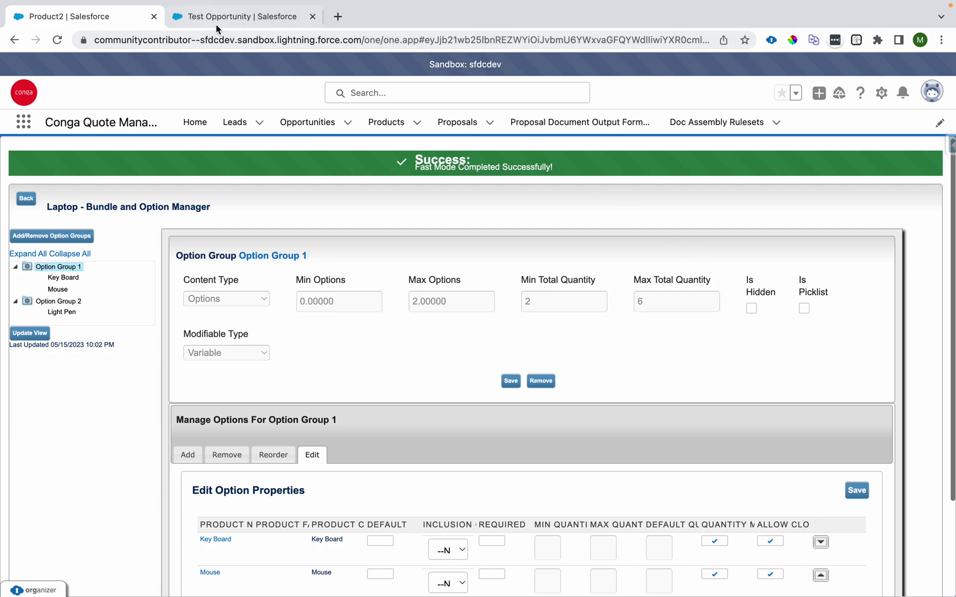
Empty the Test Opportunity cart of its Laptop and refresh the catalog page.
left_click(232, 17)
left_click(885, 161)
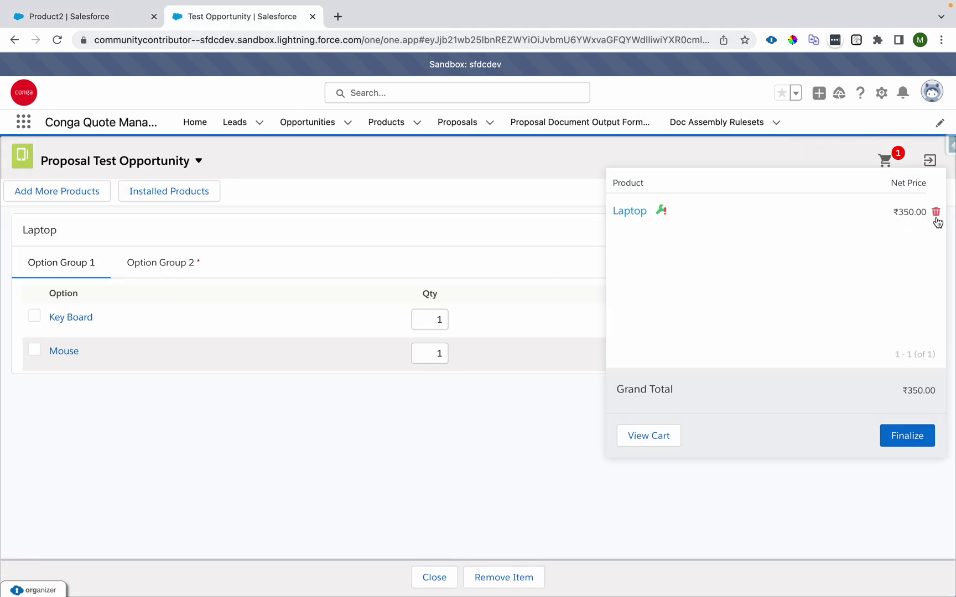
left_click(935, 213)
left_click(533, 32)
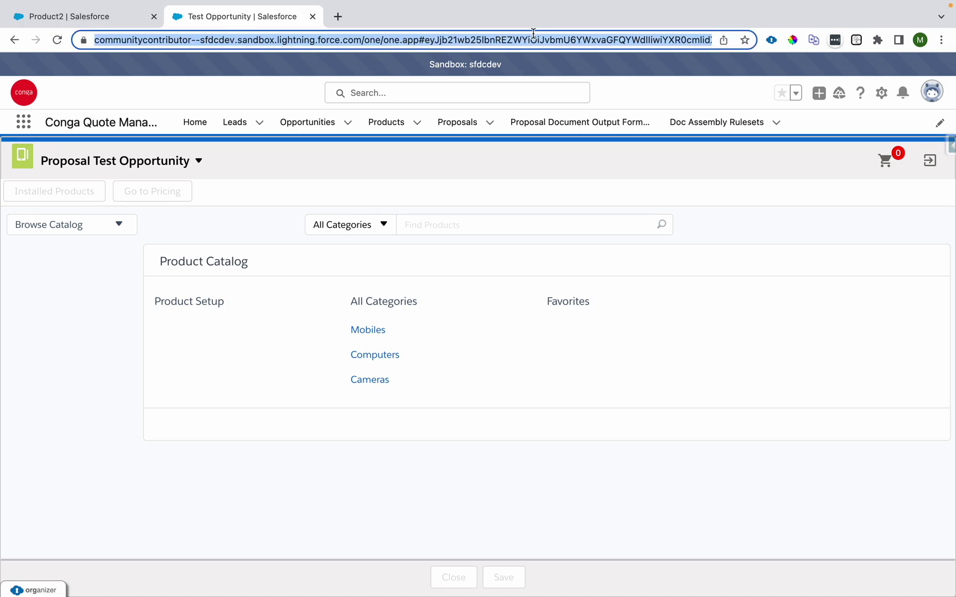
key("Return")
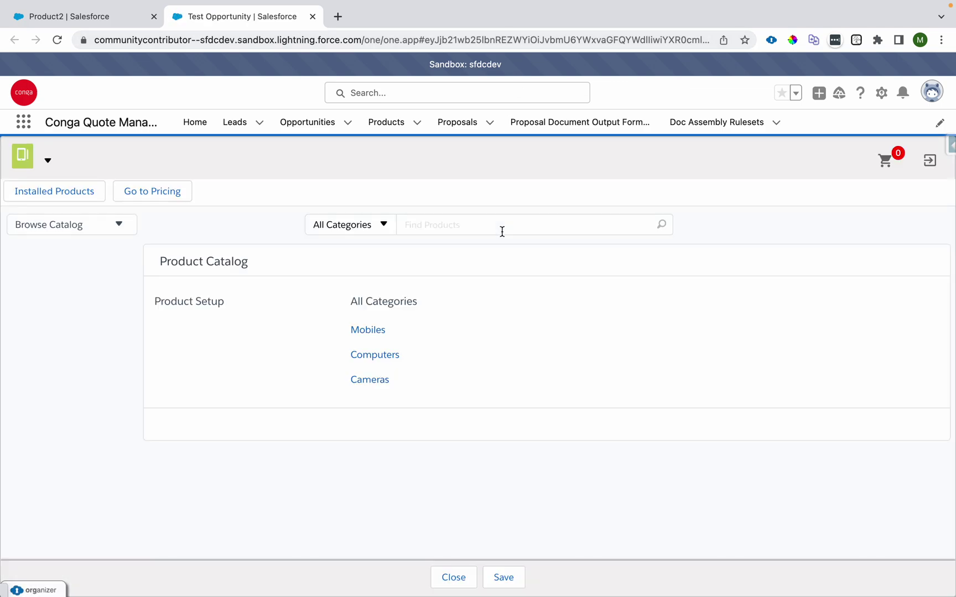
Configure the Laptop from Product Setup with only Key Board selected and review the quantity requirement for Option Group 1.
left_click(203, 305)
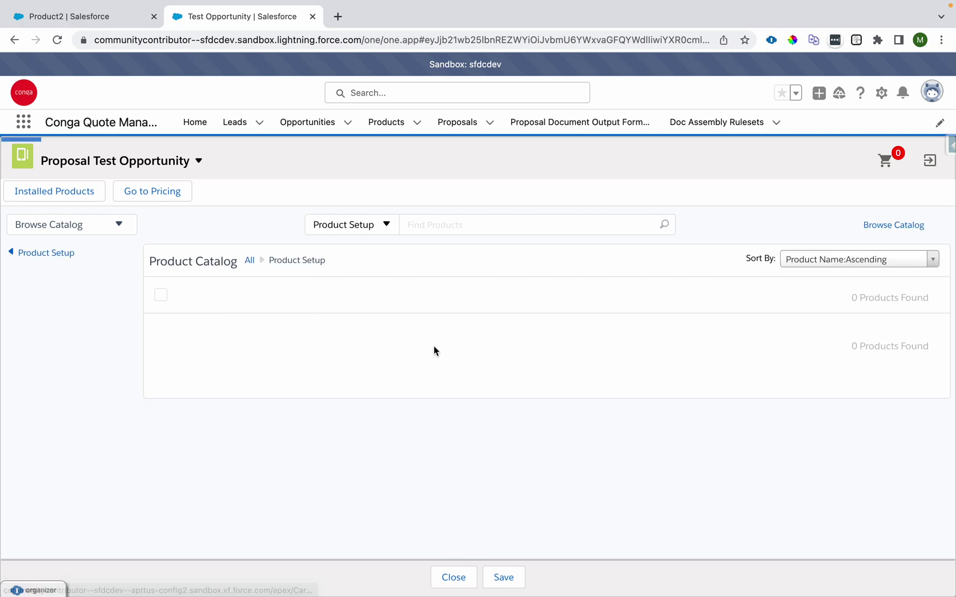
left_click(891, 424)
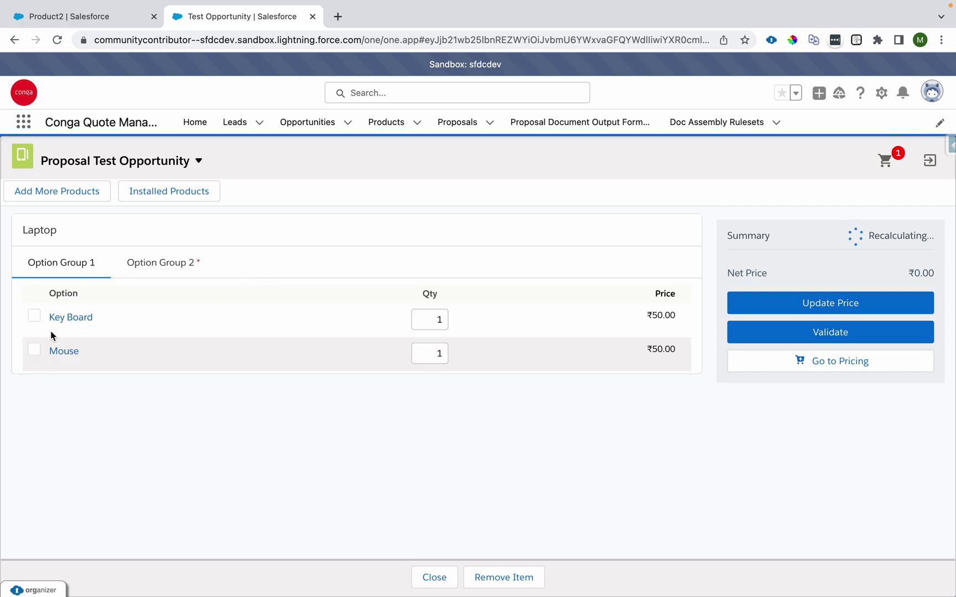
left_click(34, 319)
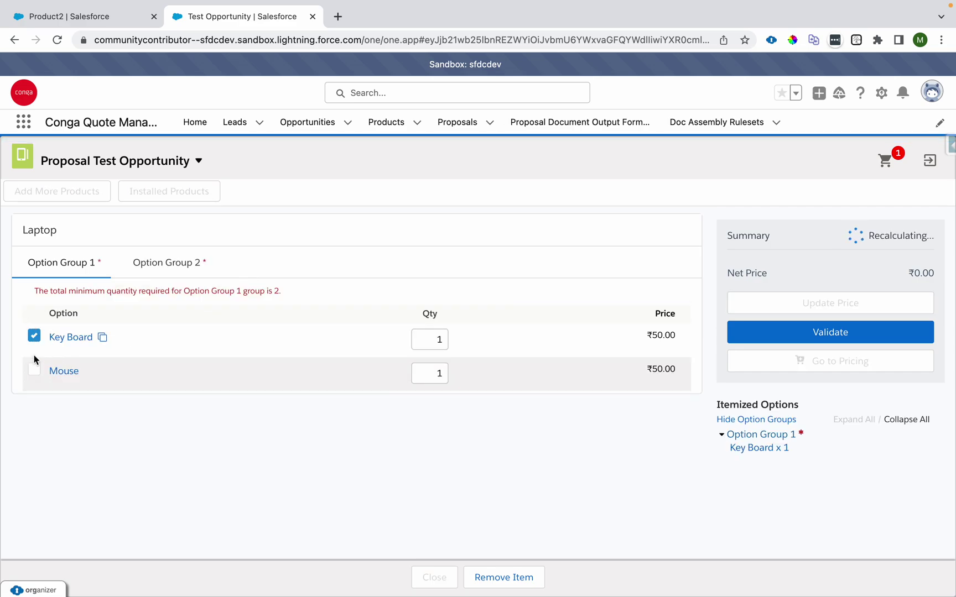
left_click(34, 293)
left_click_drag(35, 295, 292, 297)
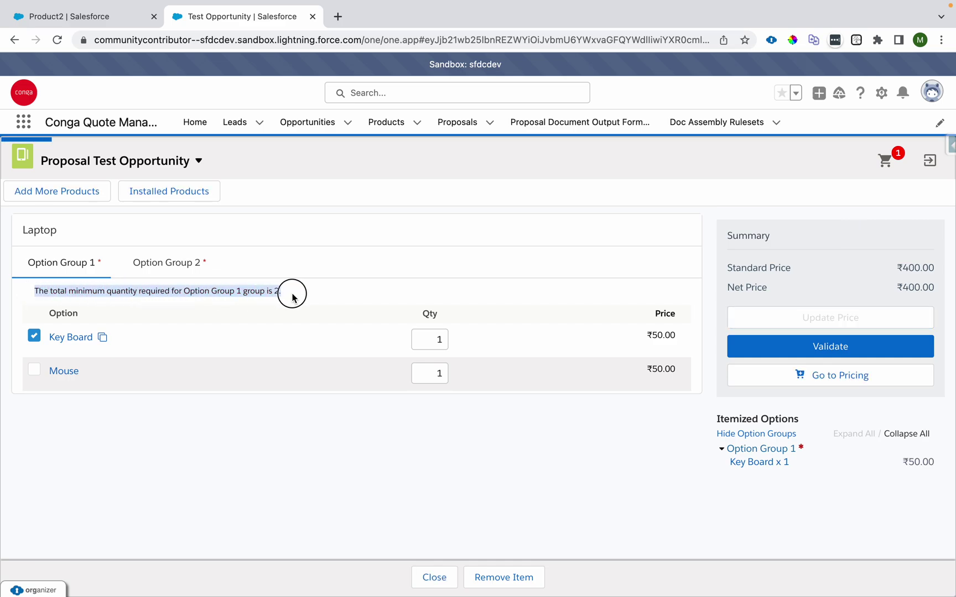
Try a Key Board quantity of 2 against Option Group 1's minimum, and return the quantity to 1.
left_click(193, 440)
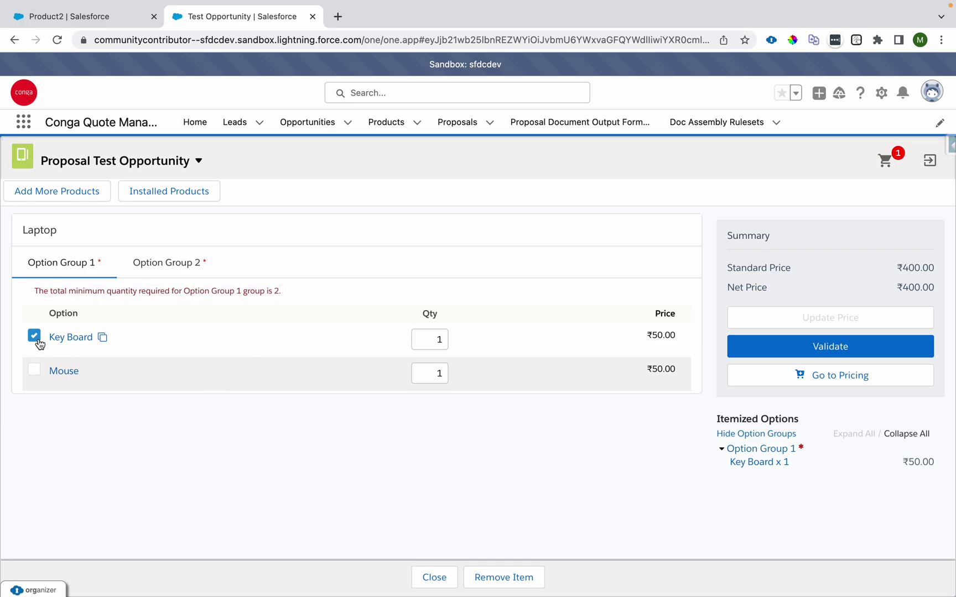
left_click(426, 341)
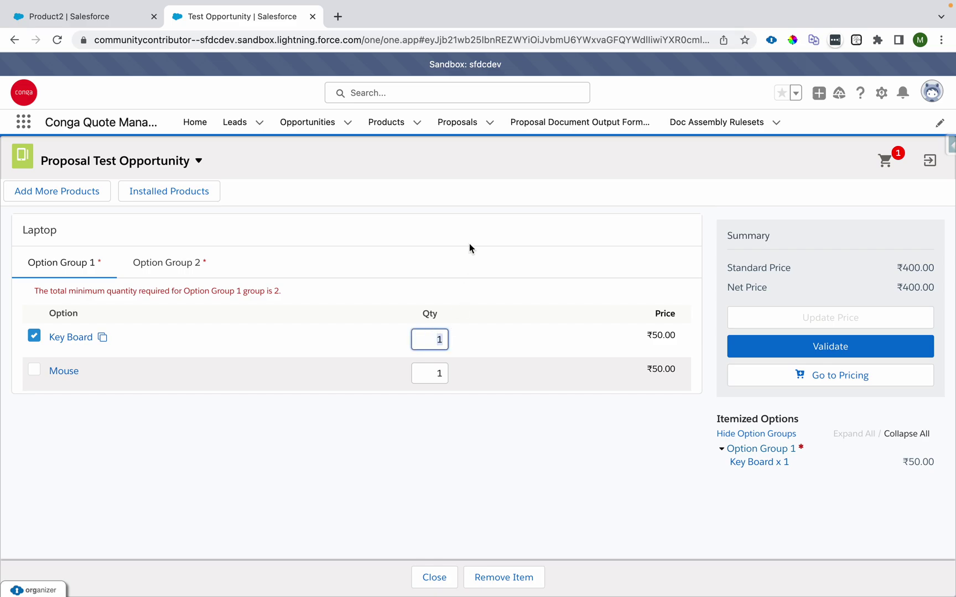
type("2")
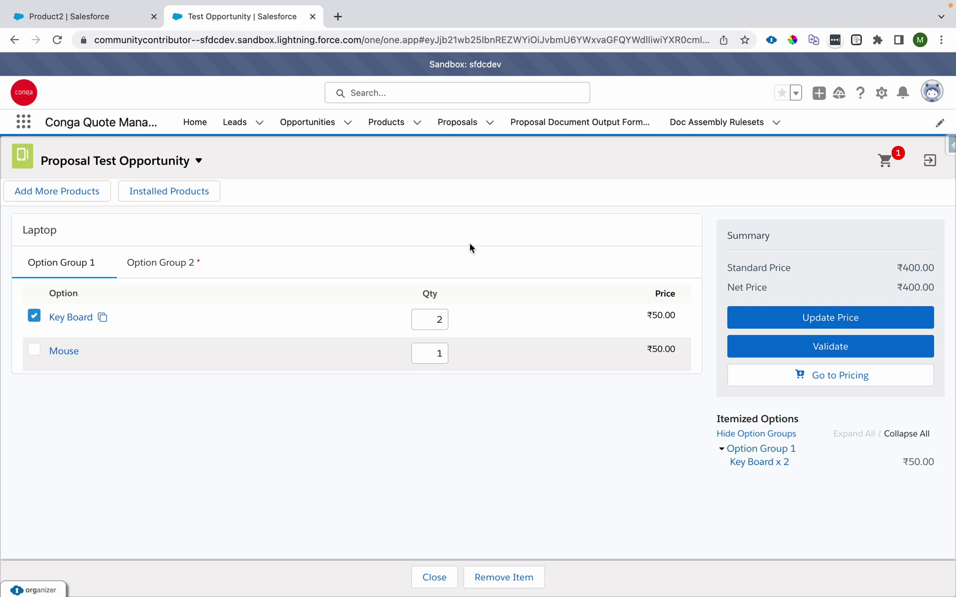
left_click(443, 322)
type("1")
left_click(435, 395)
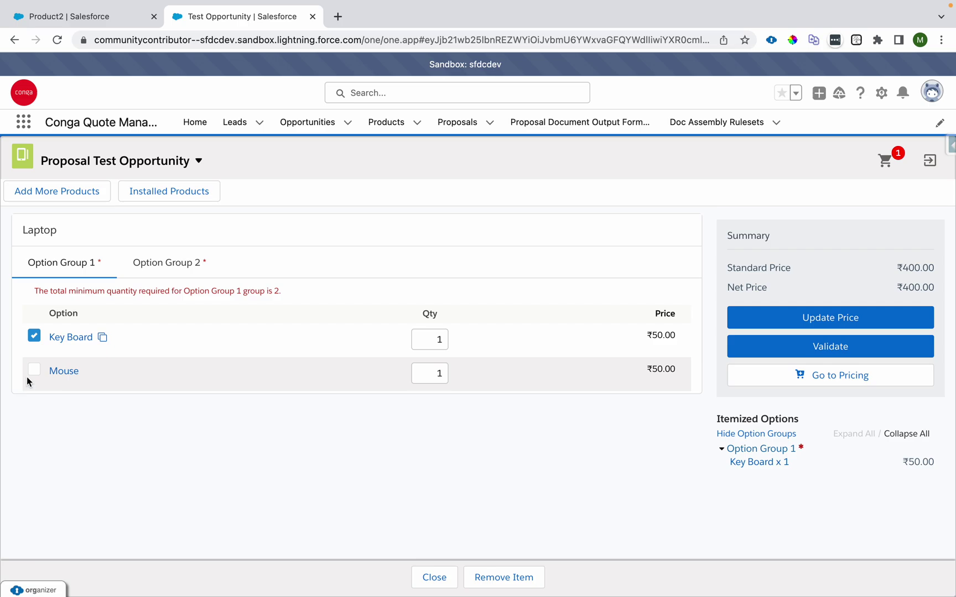
Select Mouse alongside Key Board in Option Group 1 and check the group's total quantity limits in the bundle manager.
left_click(34, 375)
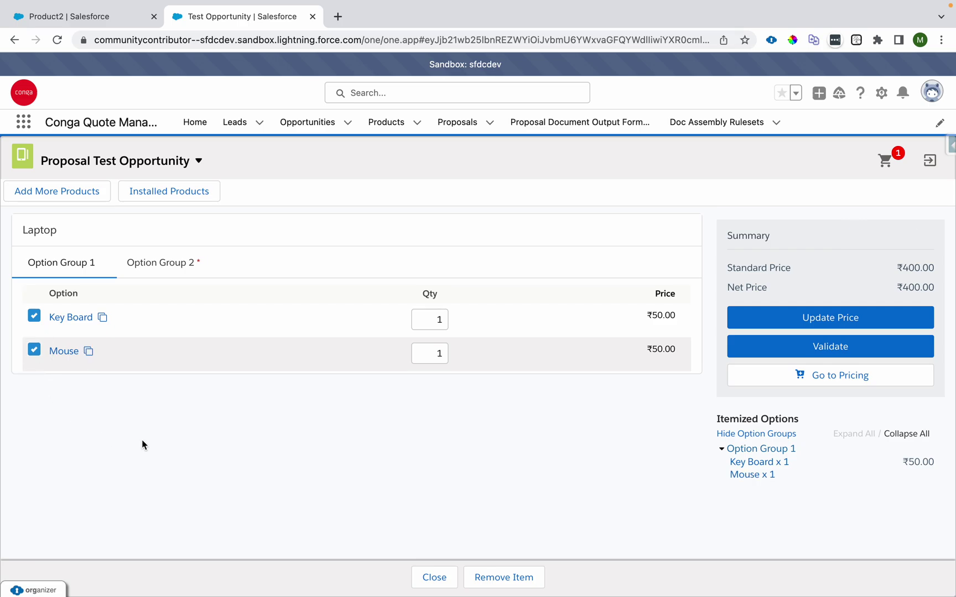
left_click_drag(23, 266, 94, 258)
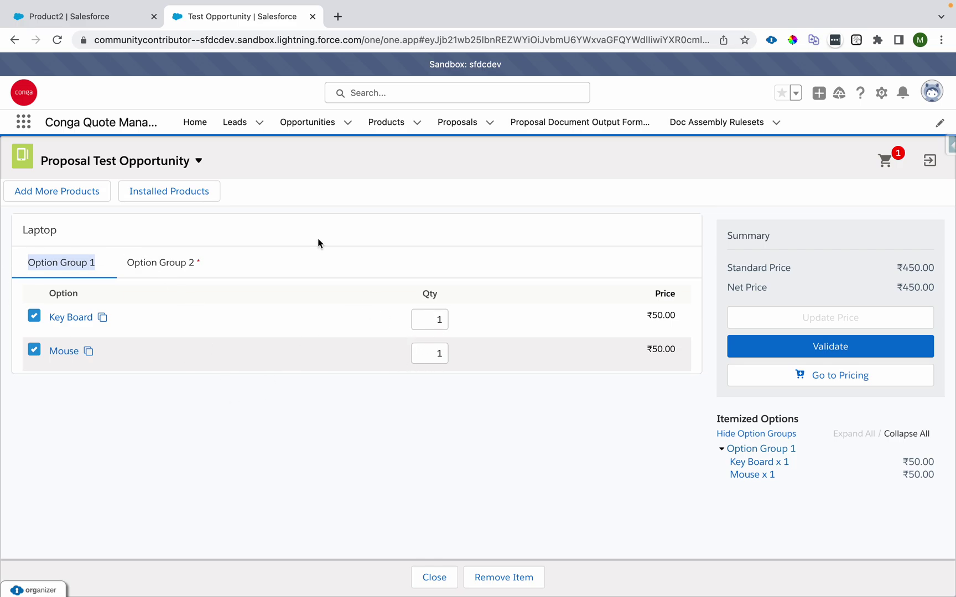
left_click(79, 18)
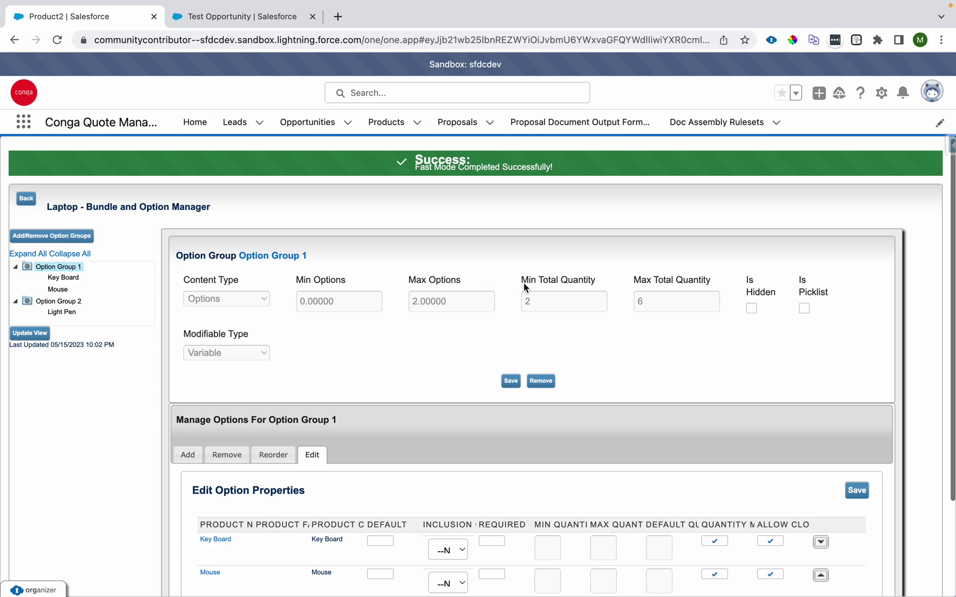
left_click(234, 24)
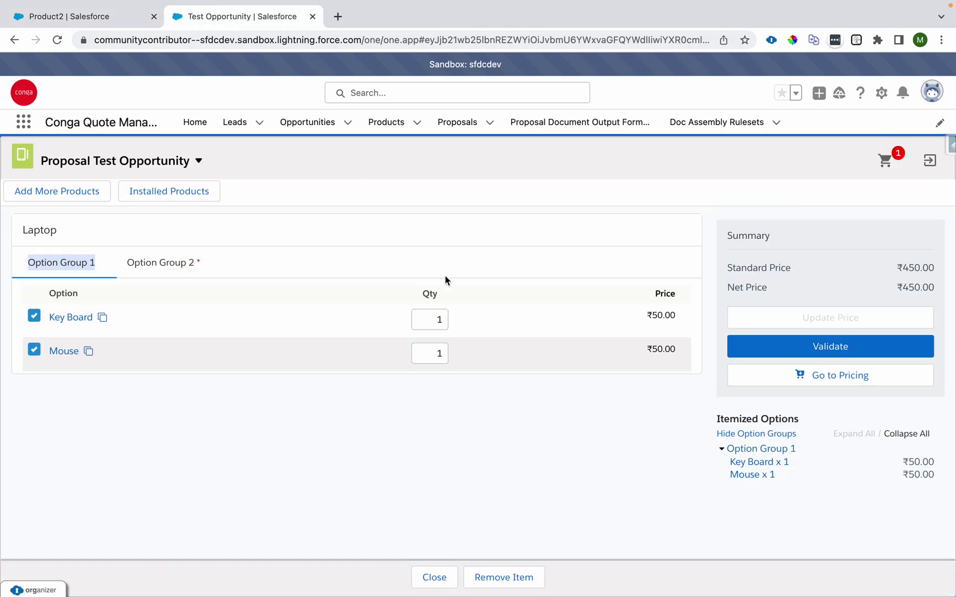
Set the Key Board quantity to 4 and the Mouse quantity to 2 in the Laptop configuration.
double_click(433, 323)
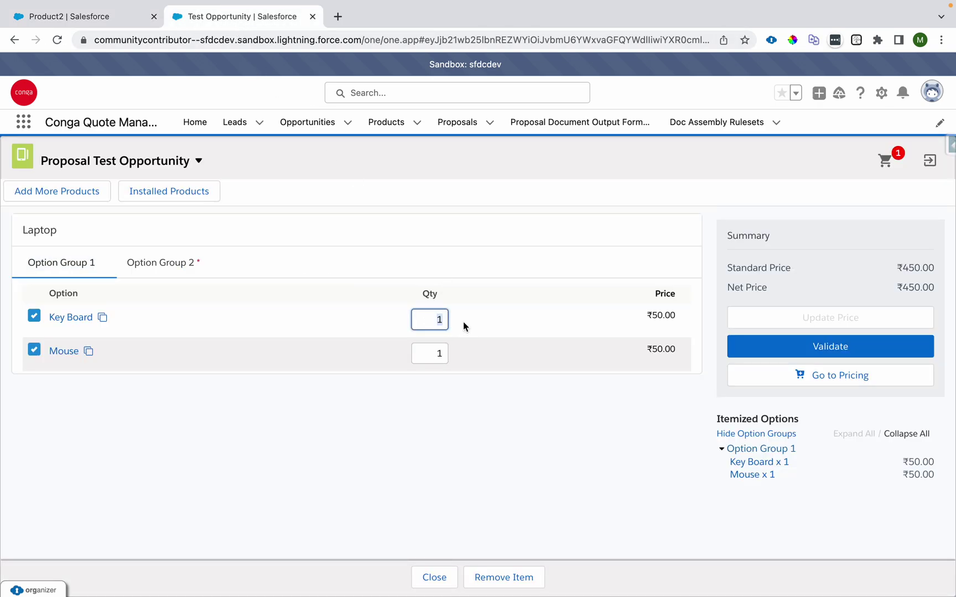
type("4")
left_click(430, 400)
double_click(434, 359)
type("2")
left_click(416, 432)
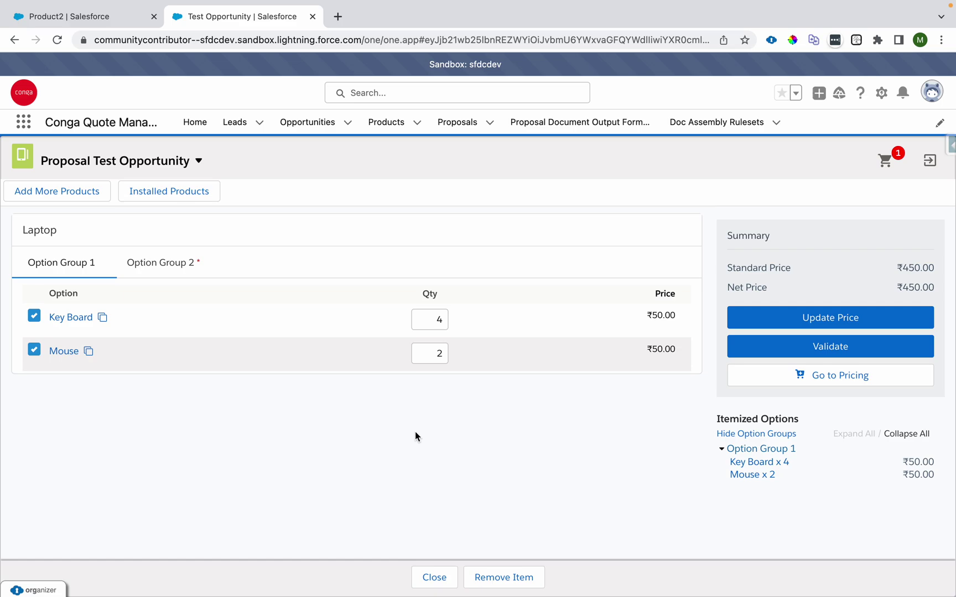
Set the Mouse quantity to 3 to test the group's maximum total quantity, and empty the Test Opportunity cart.
double_click(436, 355)
type("3")
left_click(442, 424)
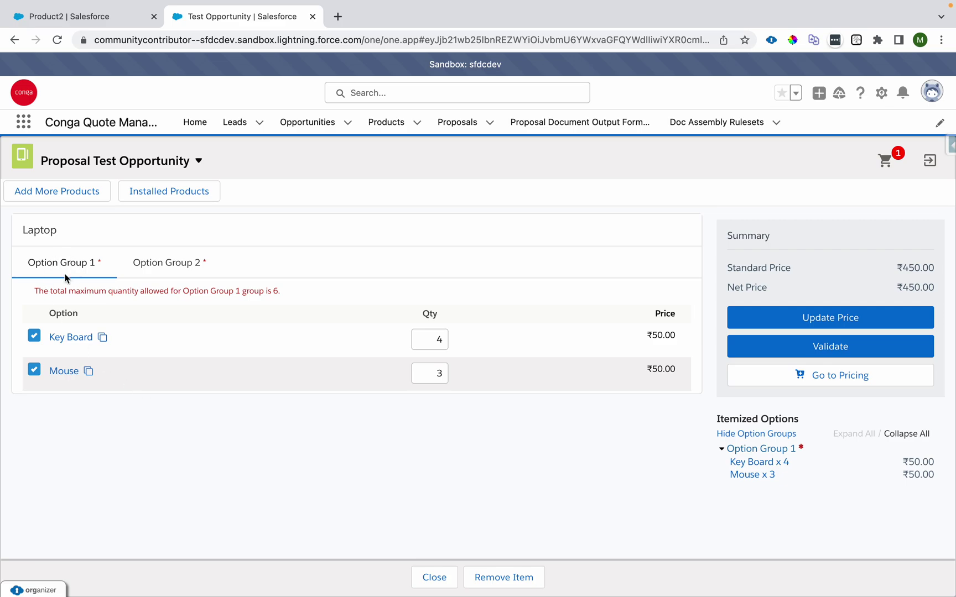
left_click(886, 160)
left_click(934, 211)
Clear the Min Total Quantity and Max Total Quantity of the Laptop bundle's Option Group 1.
left_click(74, 17)
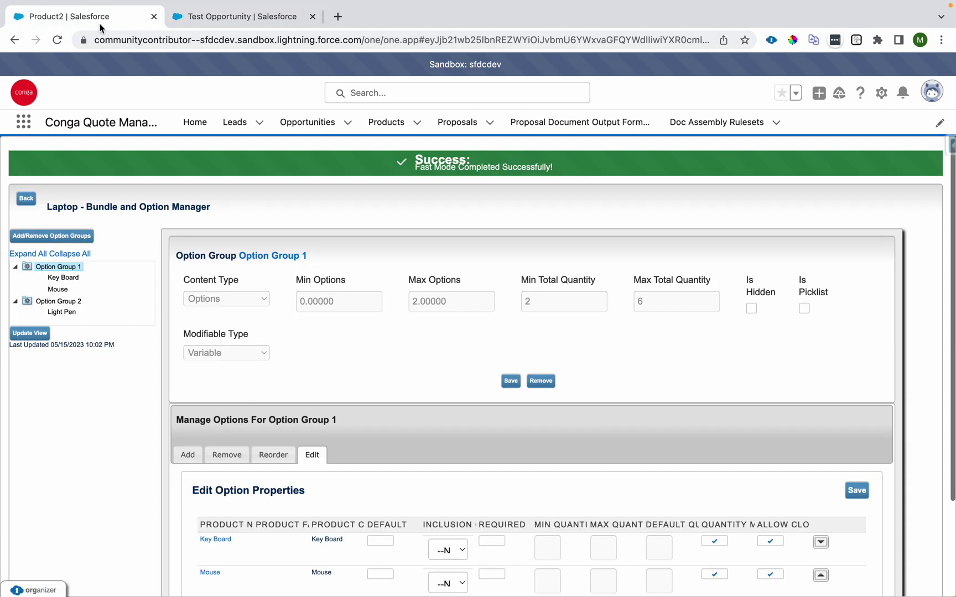
left_click(571, 299)
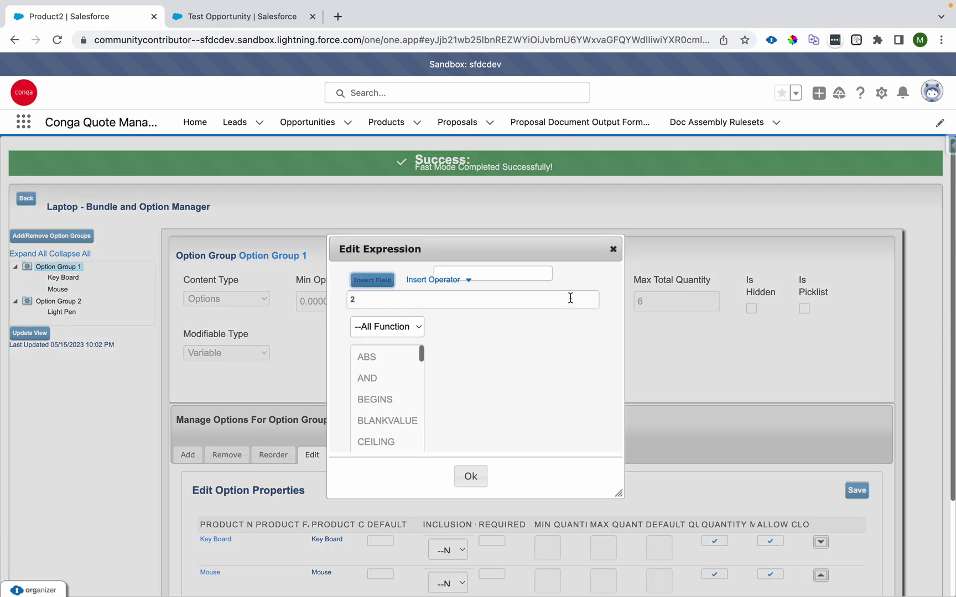
left_click(508, 302)
key("BackSpace")
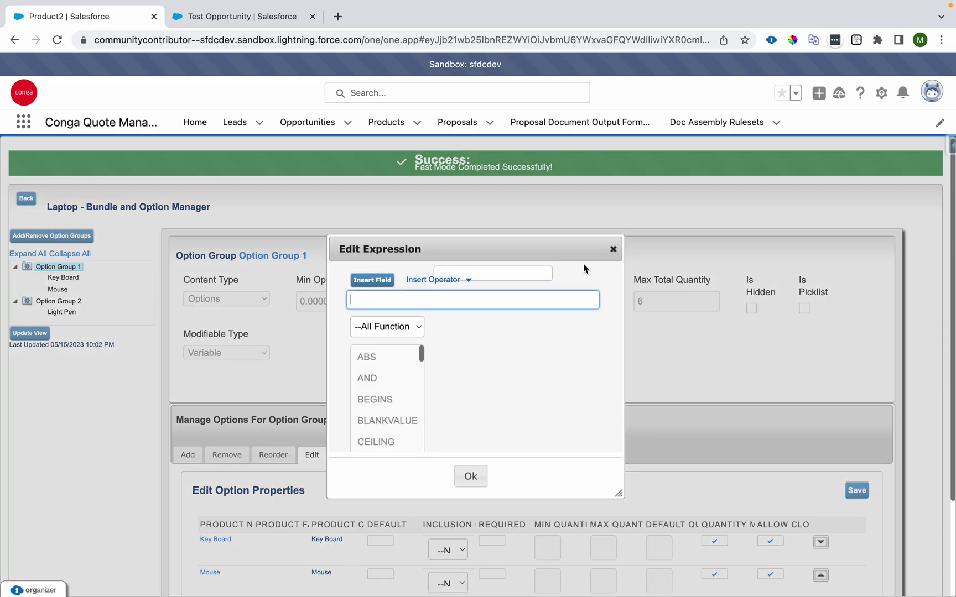
left_click(480, 483)
left_click(592, 312)
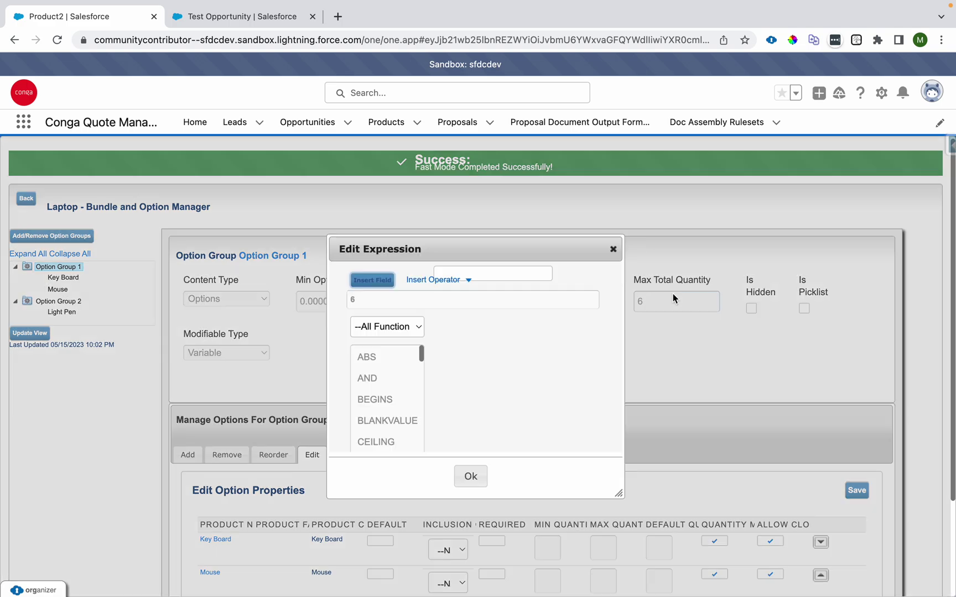
left_click(423, 300)
key("BackSpace")
left_click(470, 476)
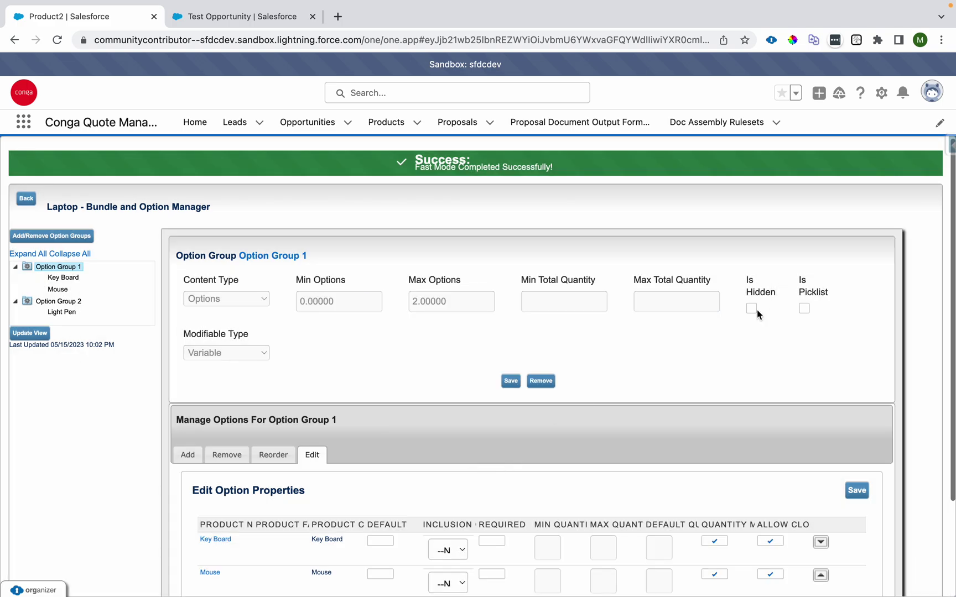
Mark Option Group 1 as hidden, save the group settings, and update the bundle view.
left_click(756, 310)
left_click(511, 381)
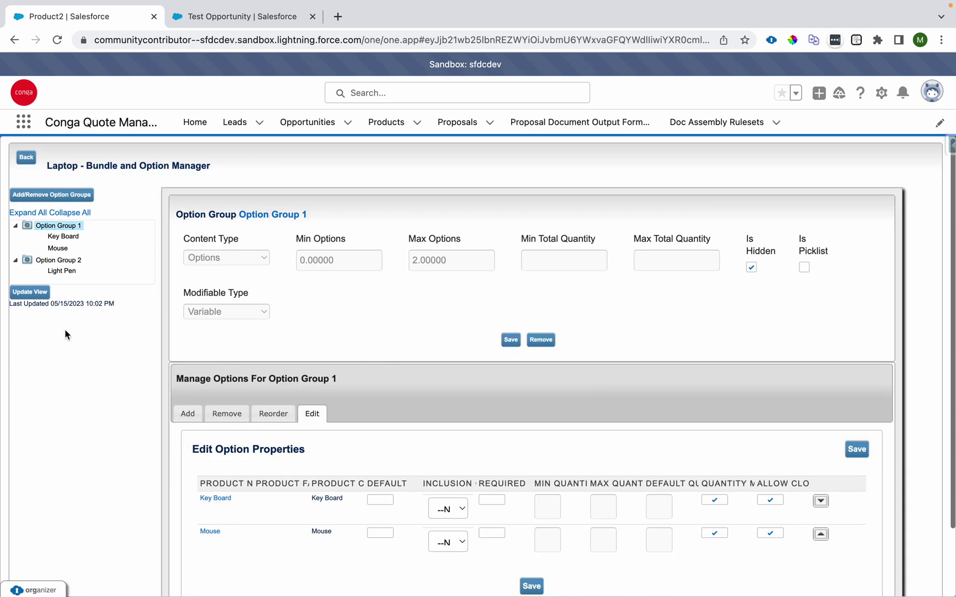
left_click(29, 292)
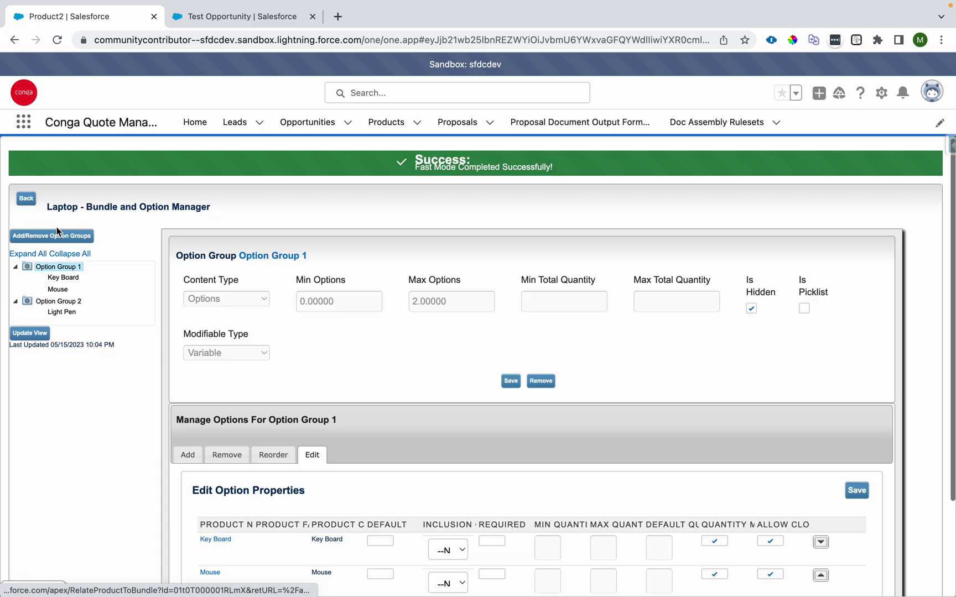
Reload the Test Opportunity catalog, configure the Laptop from Product Setup to check its option groups, and empty the cart.
left_click(213, 16)
left_click(216, 42)
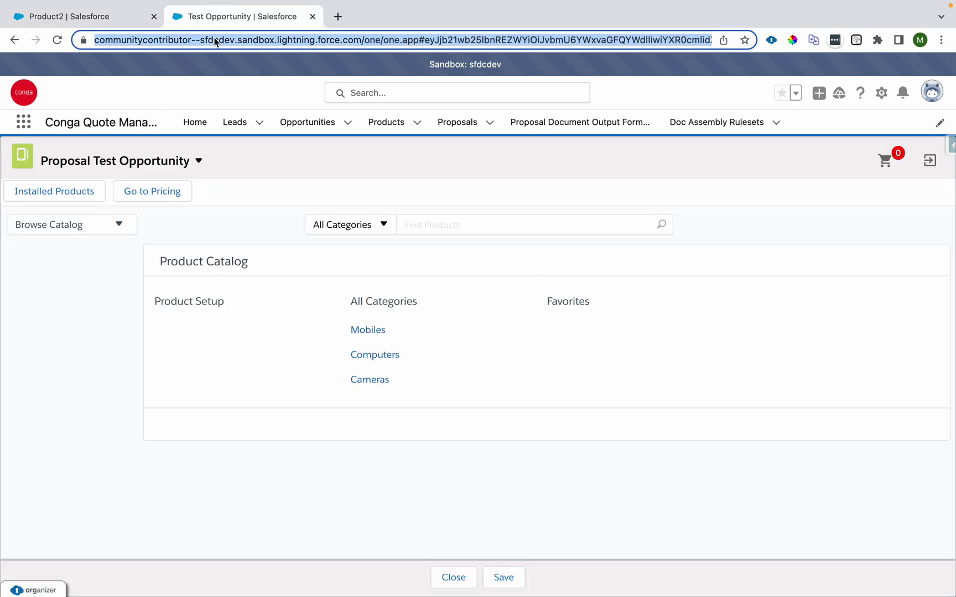
key("Return")
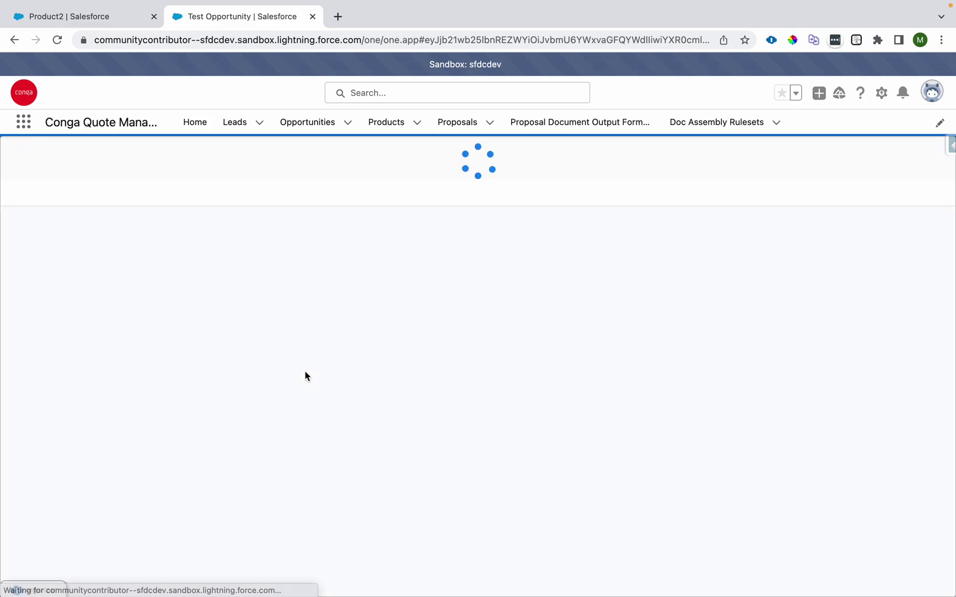
left_click(186, 302)
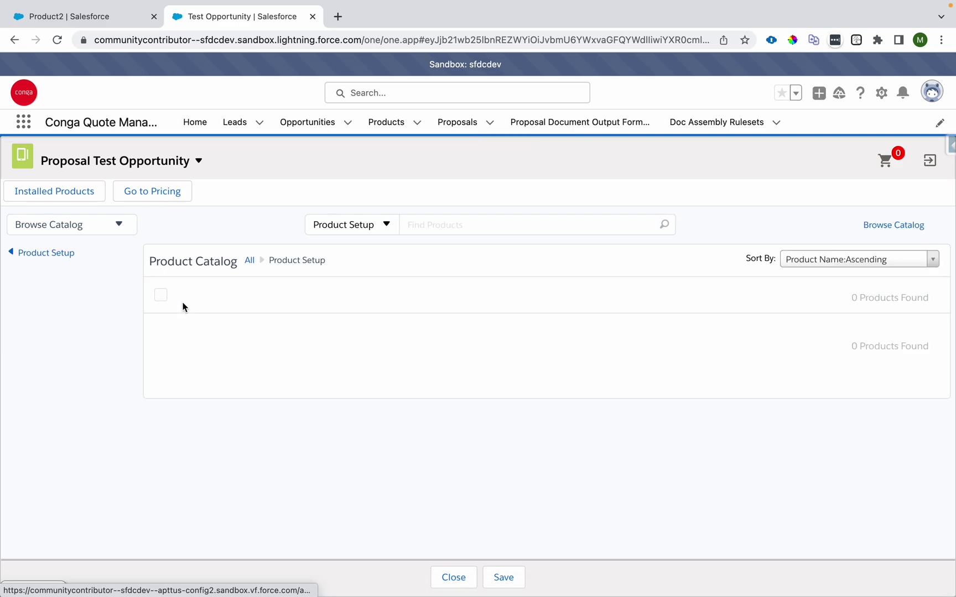
left_click(889, 422)
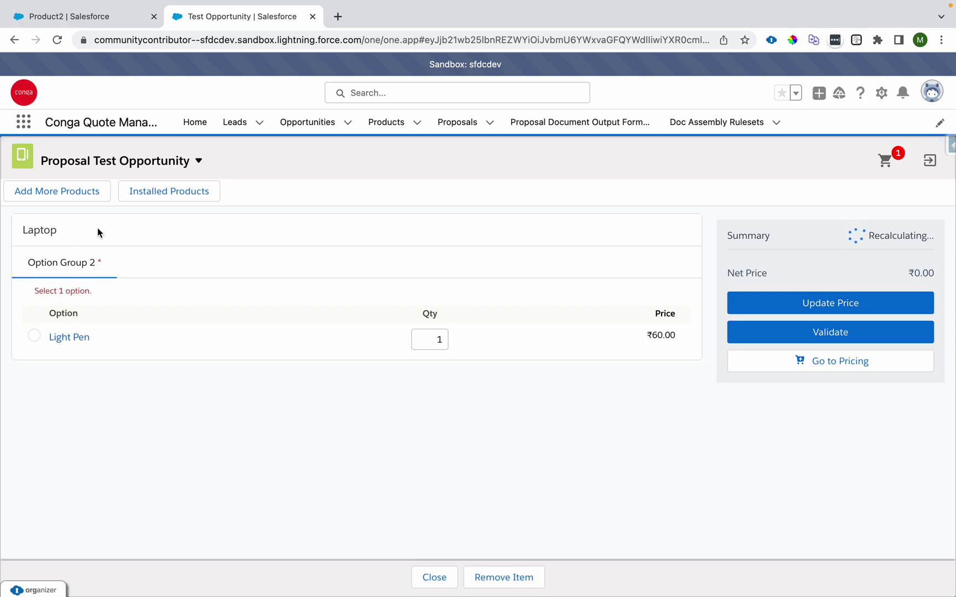
left_click(885, 161)
left_click(943, 217)
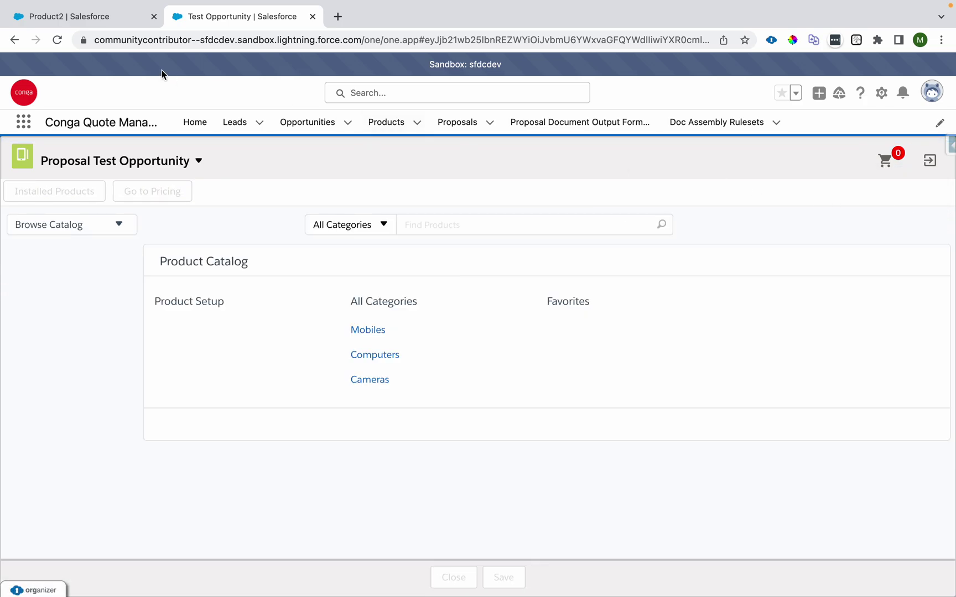
Make Option Group 1 a picklist instead of hidden in the Laptop bundle and try to save the group settings.
left_click(112, 15)
left_click(751, 309)
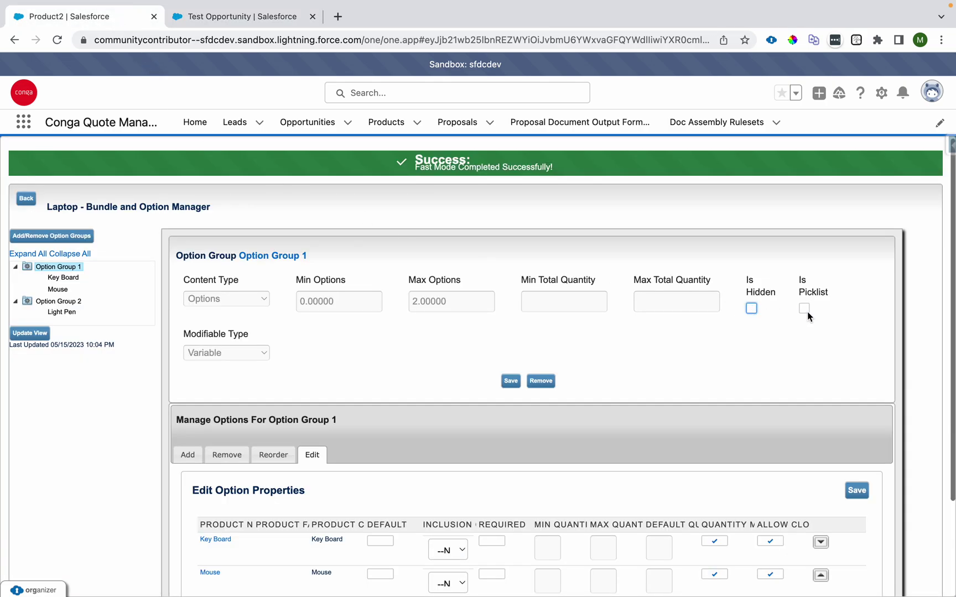
left_click(510, 381)
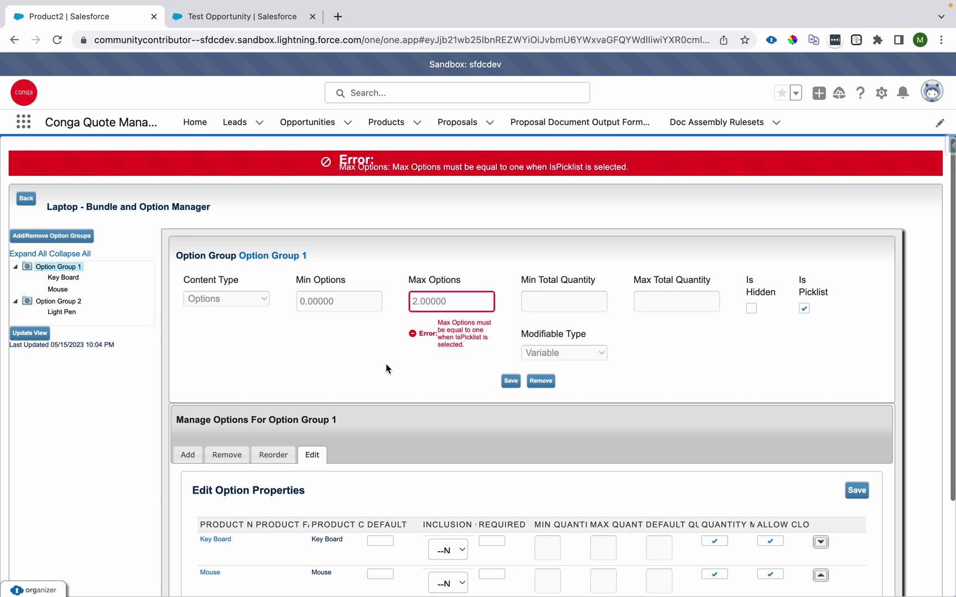
left_click_drag(437, 323, 467, 346)
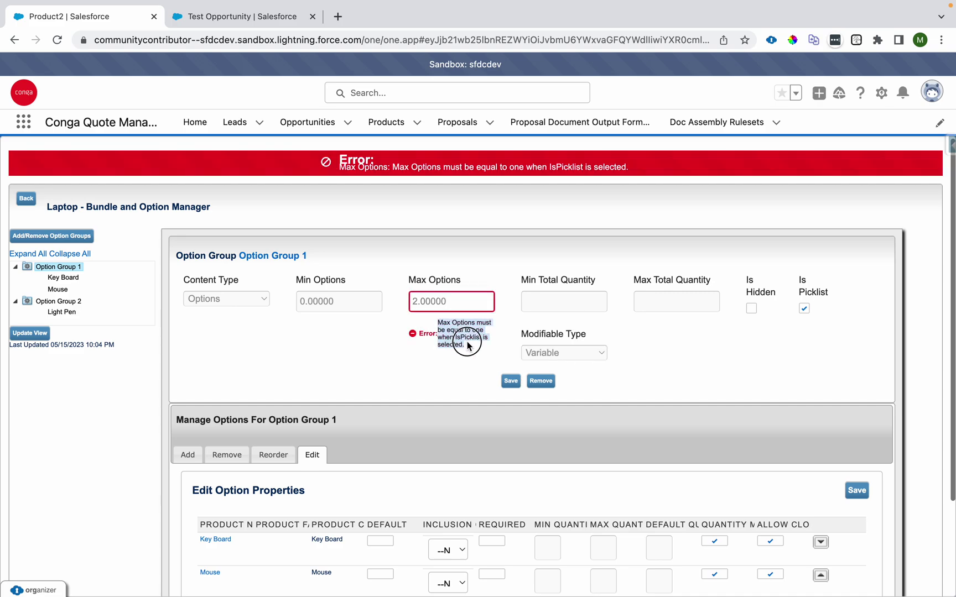
Set Option Group 1's Max Options to 1, save the group settings, and update the bundle view.
left_click(444, 305)
left_click_drag(444, 304, 395, 335)
type("1")
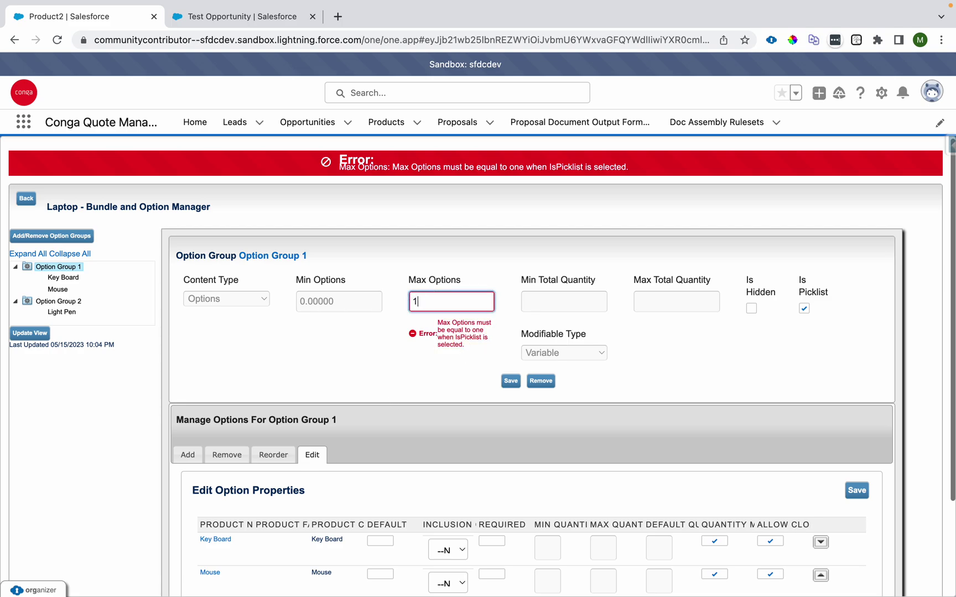
left_click(510, 381)
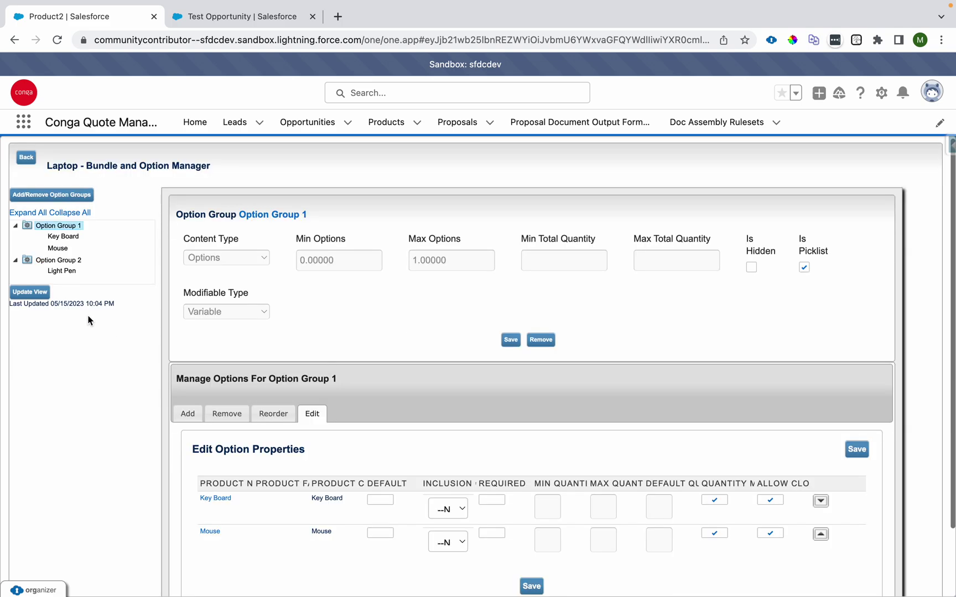
left_click(30, 292)
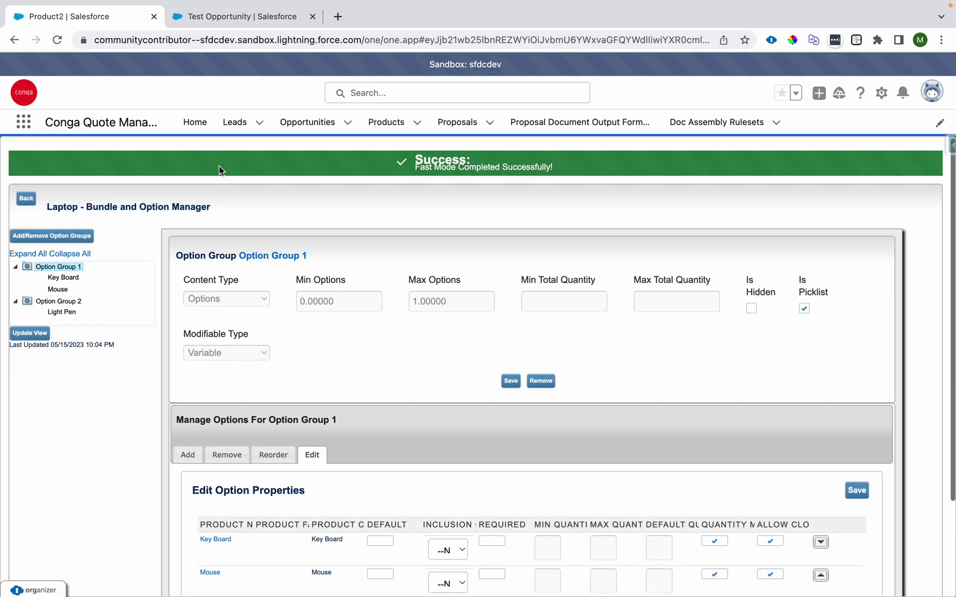
Reload the Test Opportunity catalog and open the Laptop's configuration from Product Setup.
left_click(249, 14)
left_click(517, 44)
key("Return")
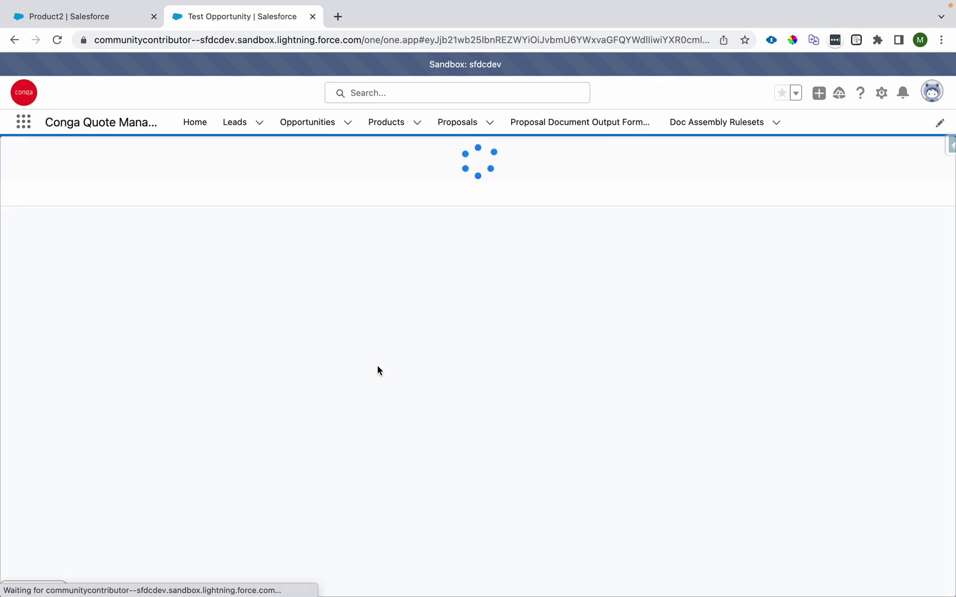
left_click(205, 301)
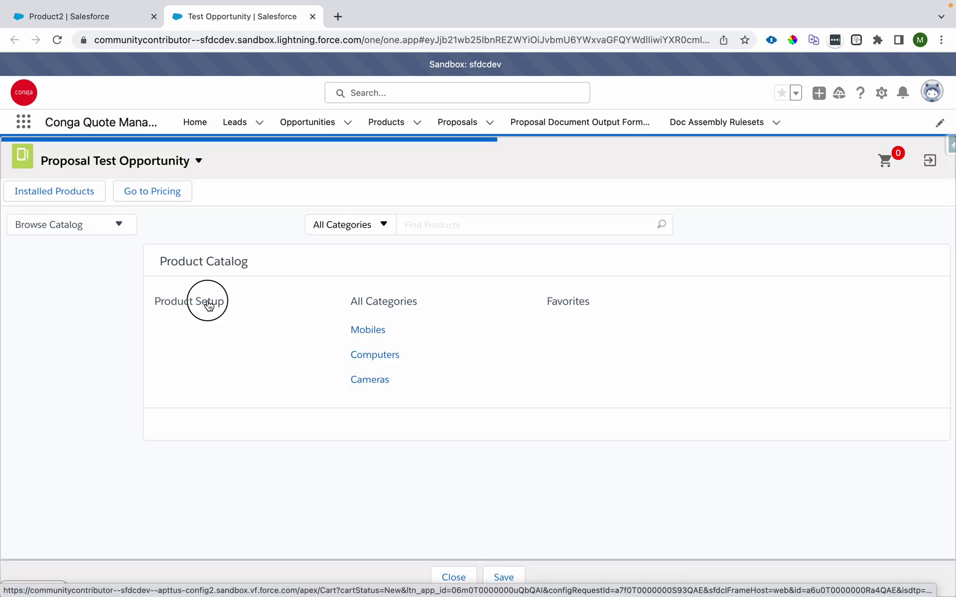
left_click(896, 423)
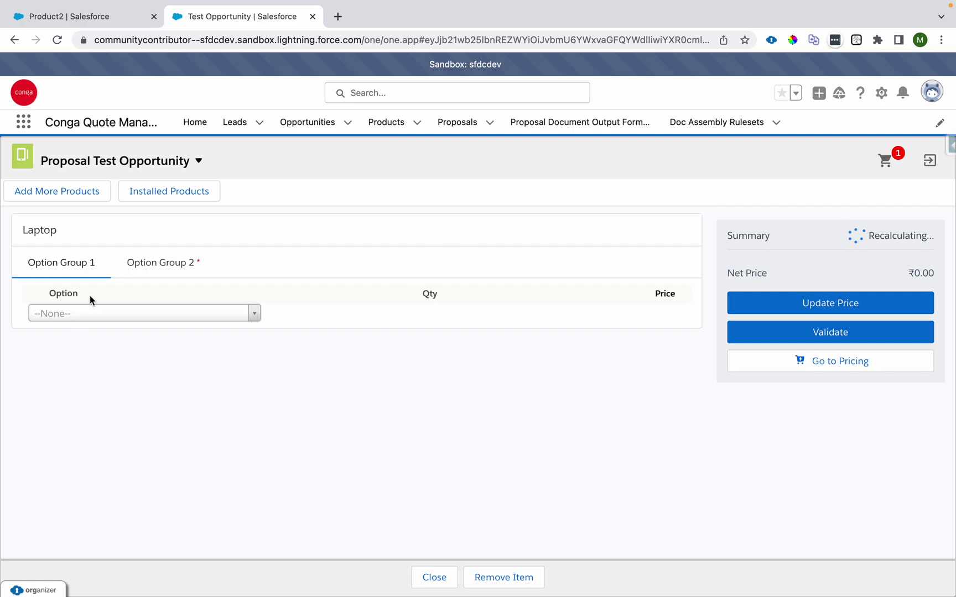
Choose Key Board in Option Group 1's picklist and switch the choice to Mouse.
left_click(92, 315)
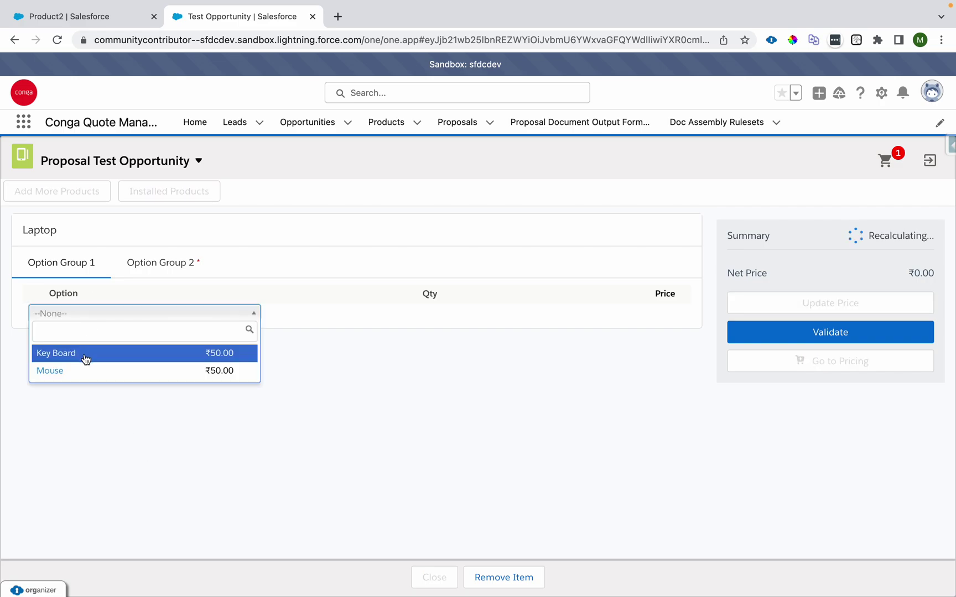
left_click(85, 357)
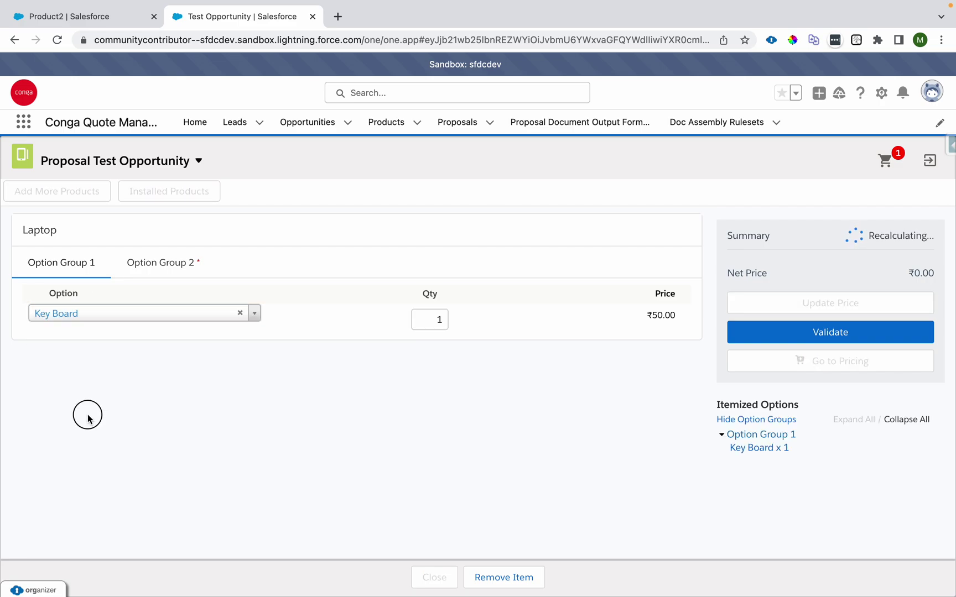
left_click(214, 317)
left_click(143, 373)
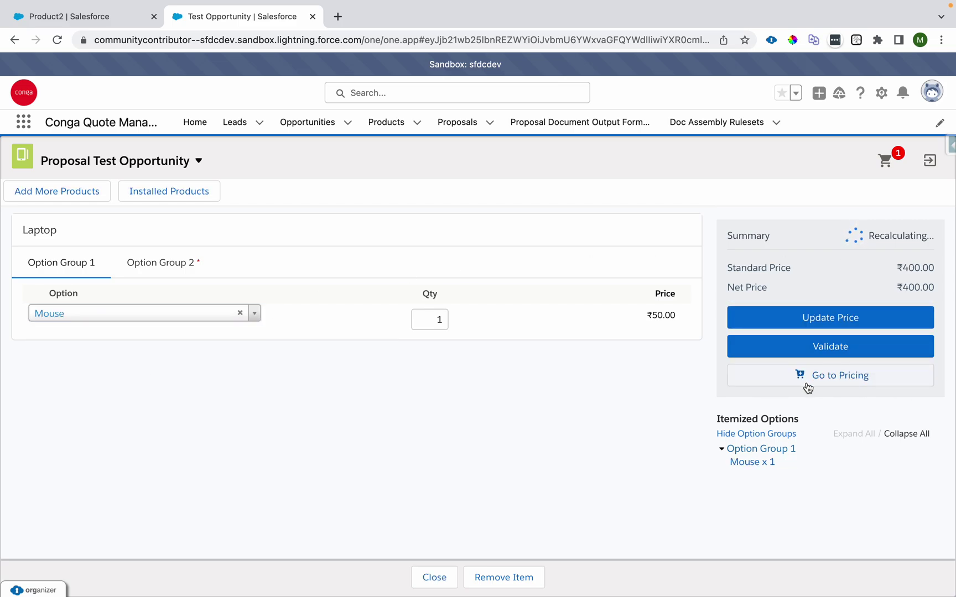
Remove the Laptop from the Test Opportunity cart, and turn off Is Picklist for Option Group 1 in the bundle manager and save.
left_click(896, 160)
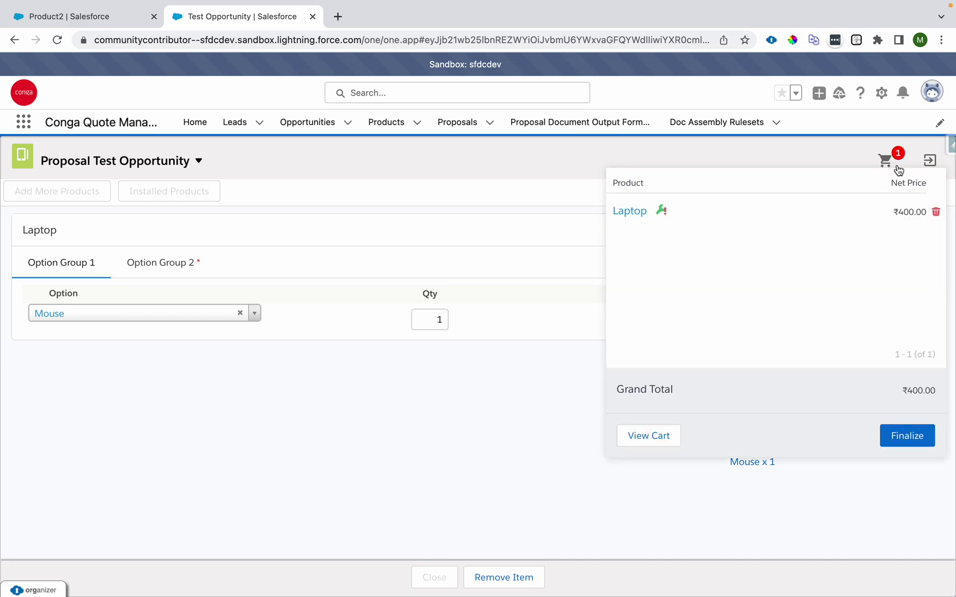
left_click(934, 219)
left_click(101, 17)
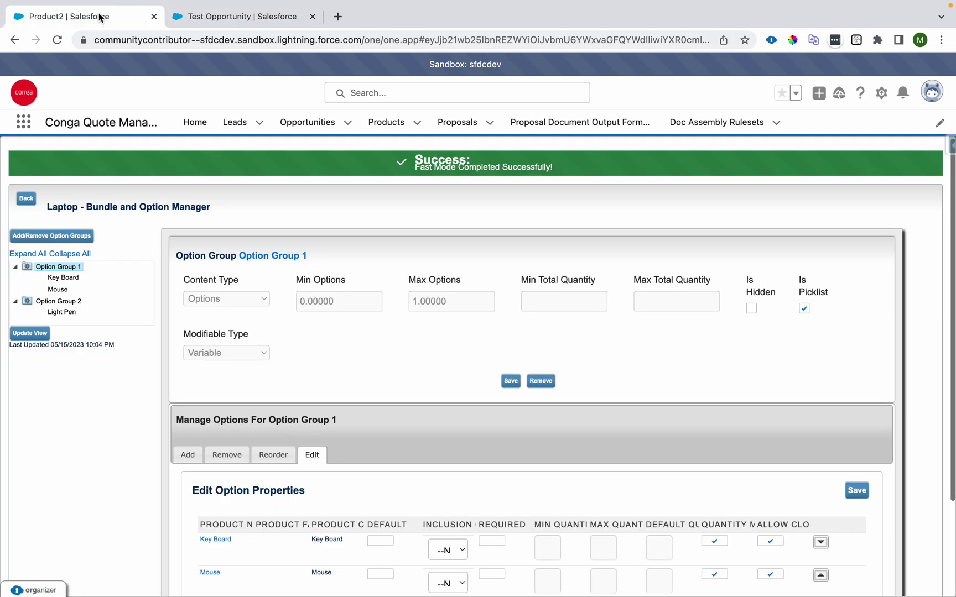
left_click(502, 381)
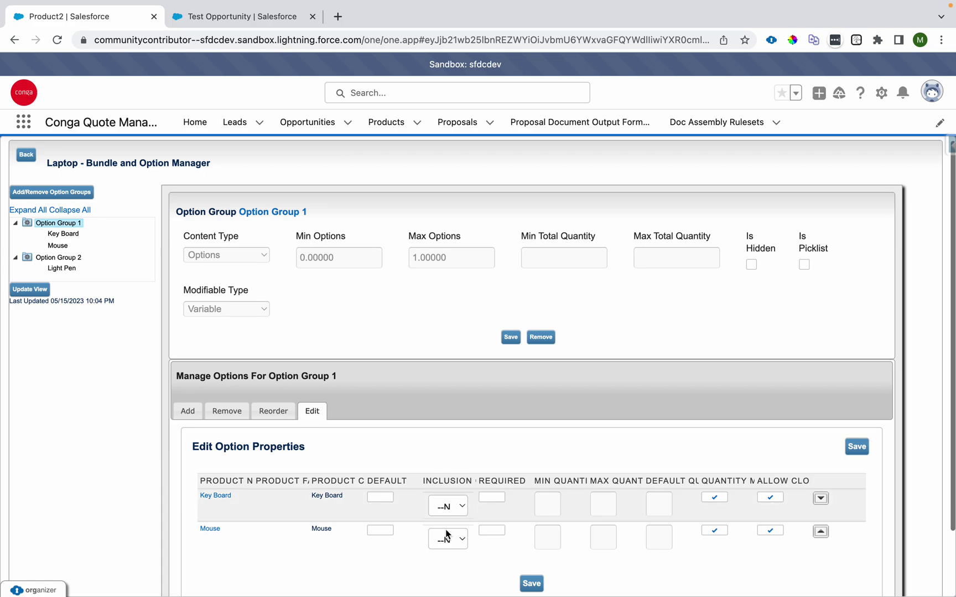
Look through the add, remove and reorder functions for managing Option Group 1's options.
left_click(188, 410)
left_click(241, 510)
left_click(224, 416)
scroll(359, 420, "down", 2)
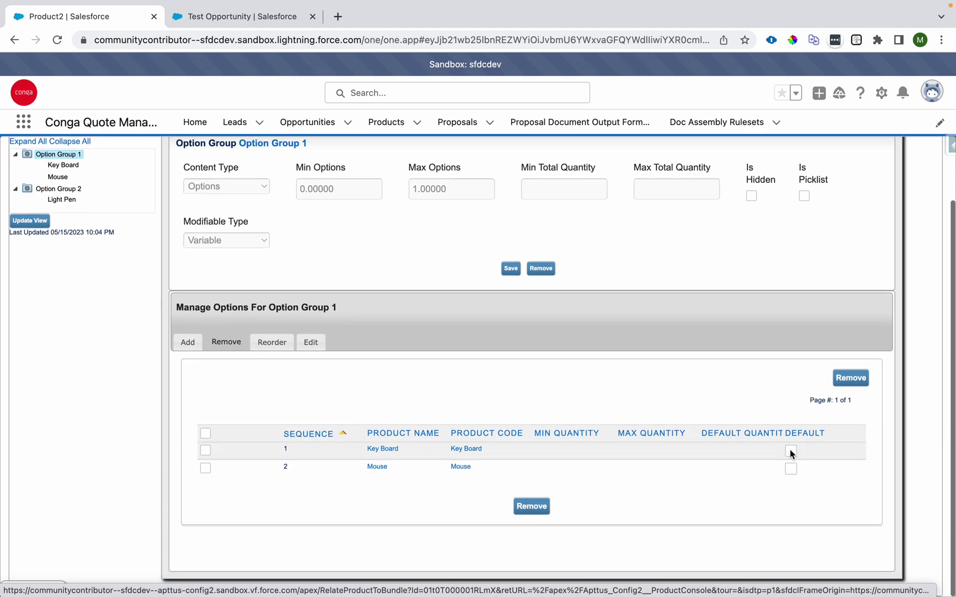
left_click(205, 434)
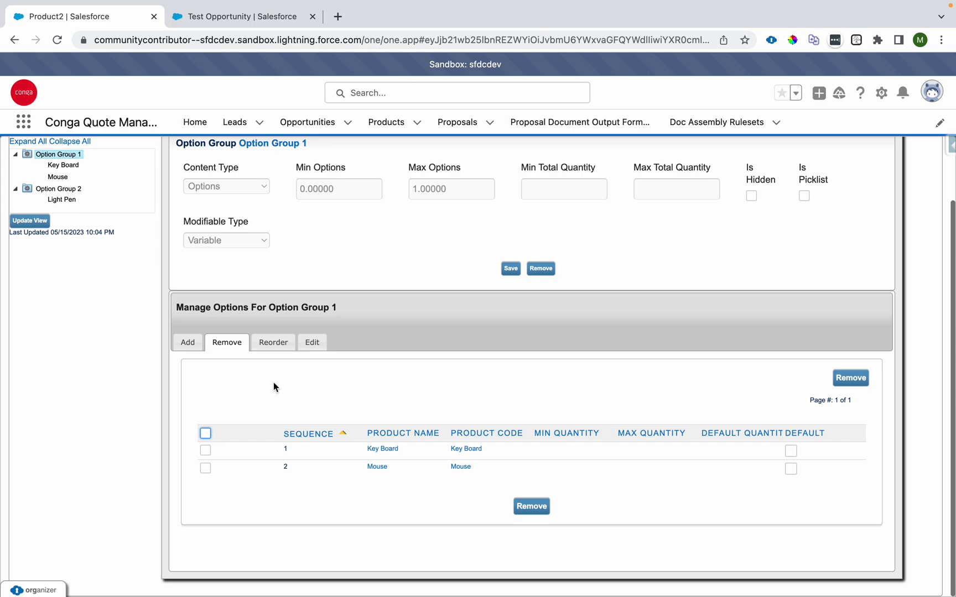
left_click(273, 344)
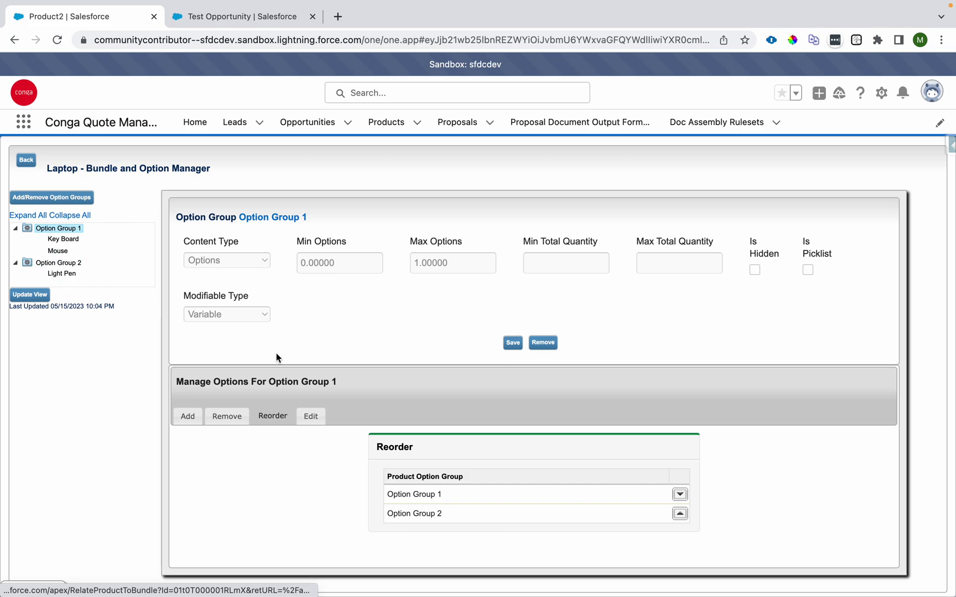
Mark Key Board and Mouse as default options in Option Group 1, save the option properties, and update the bundle view.
left_click(312, 416)
scroll(318, 413, "down", 1)
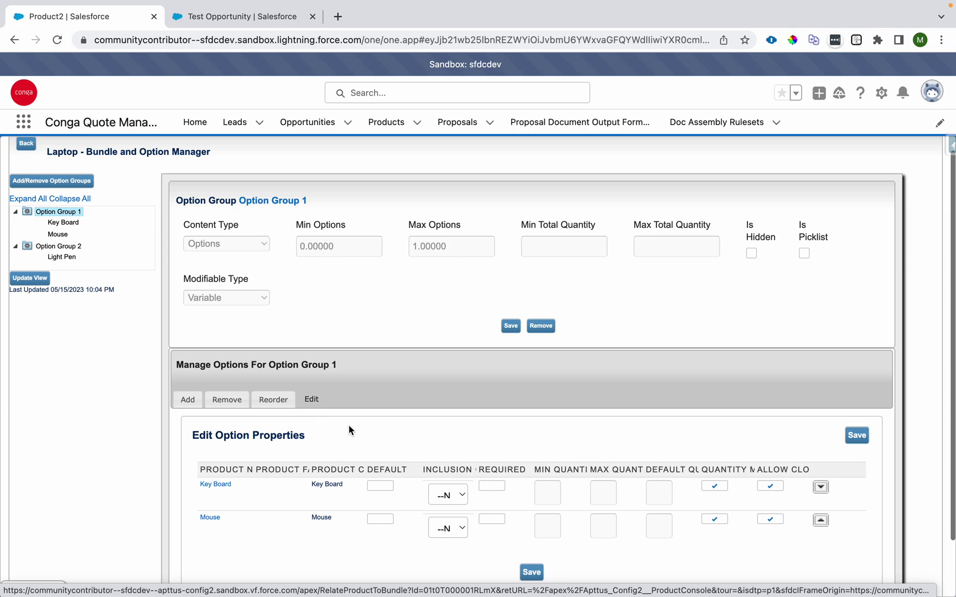
left_click(380, 486)
left_click(380, 518)
left_click(529, 573)
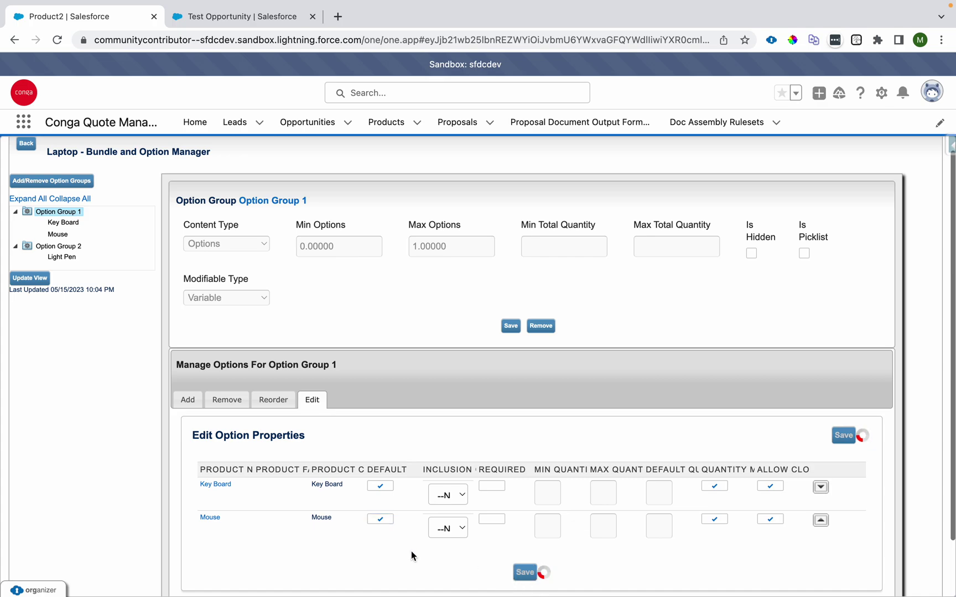
left_click(17, 284)
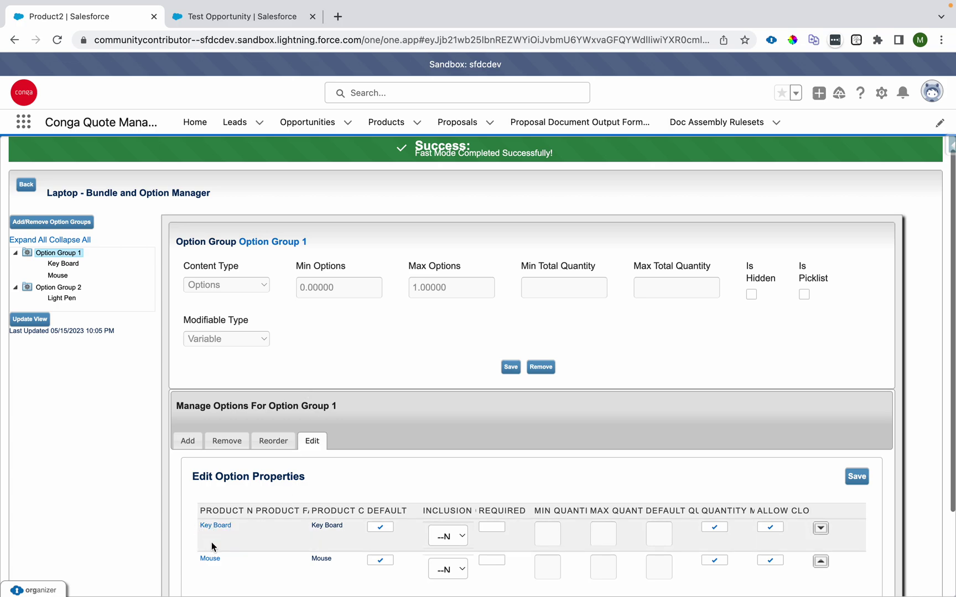
Reload the Test Opportunity catalog, open the Laptop's configuration from Product Setup, and try choosing Mouse in Option Group 1.
left_click(247, 22)
left_click(362, 42)
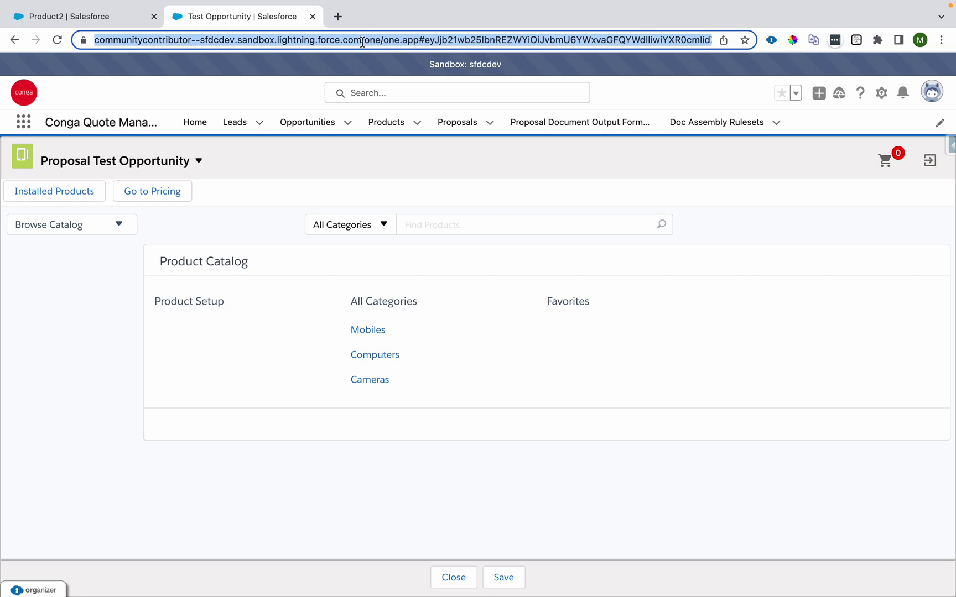
key("Return")
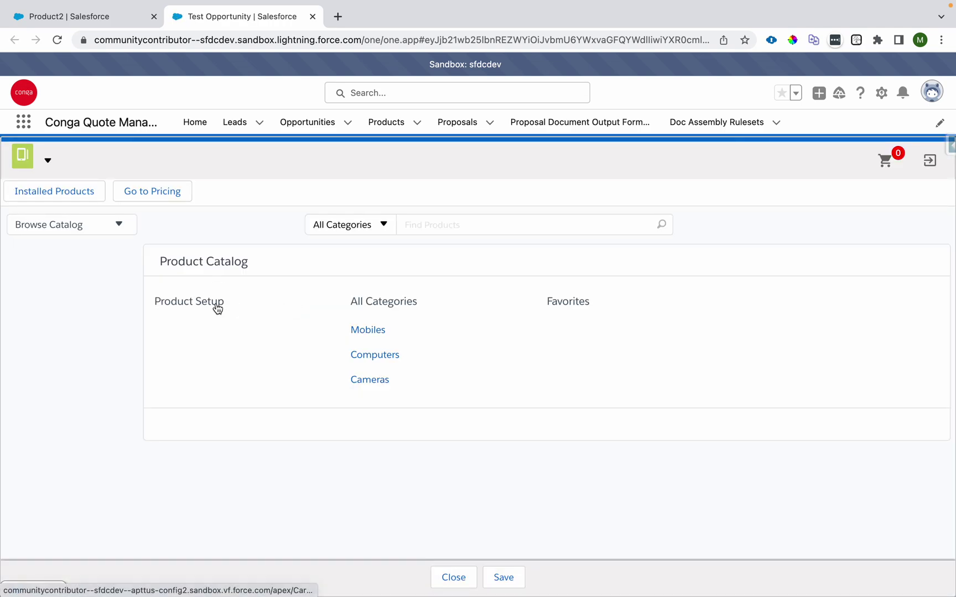
left_click(217, 307)
left_click(890, 432)
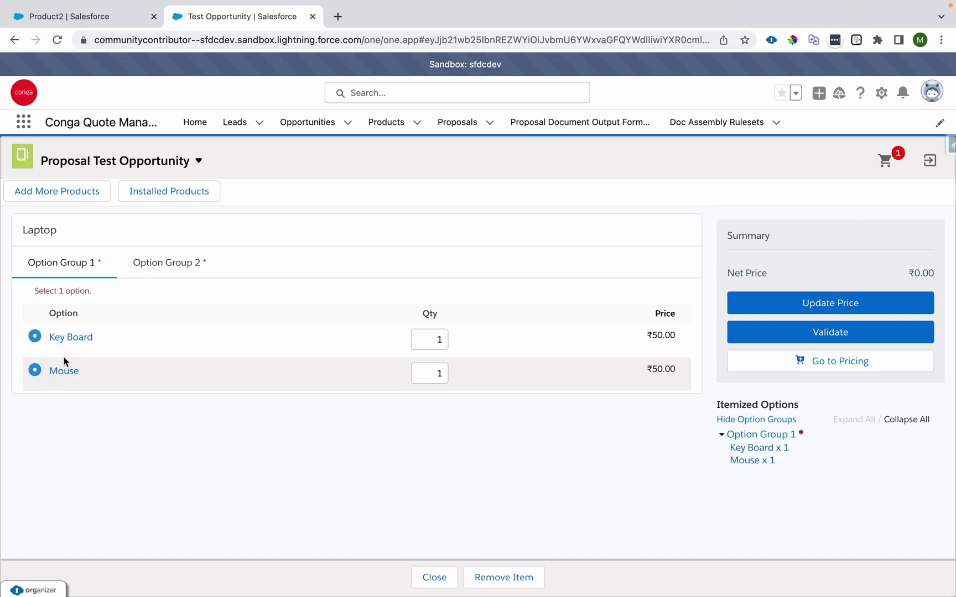
left_click(58, 375)
Set Option Group 1's Min Options and Max Options to 2, save the group settings, and update the bundle view.
left_click(83, 18)
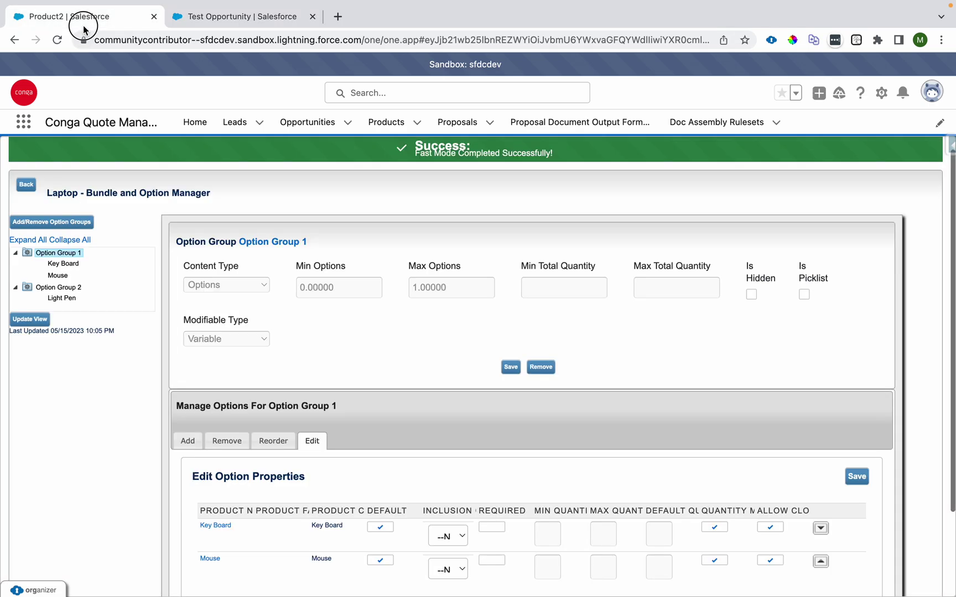
left_click_drag(346, 288, 289, 290)
type("2")
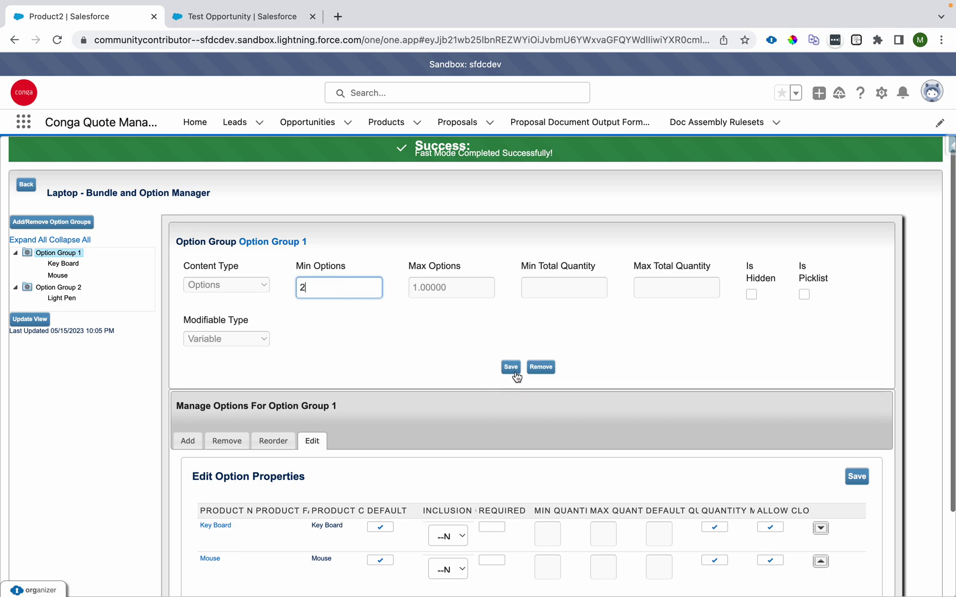
left_click(511, 367)
left_click_drag(460, 289, 392, 284)
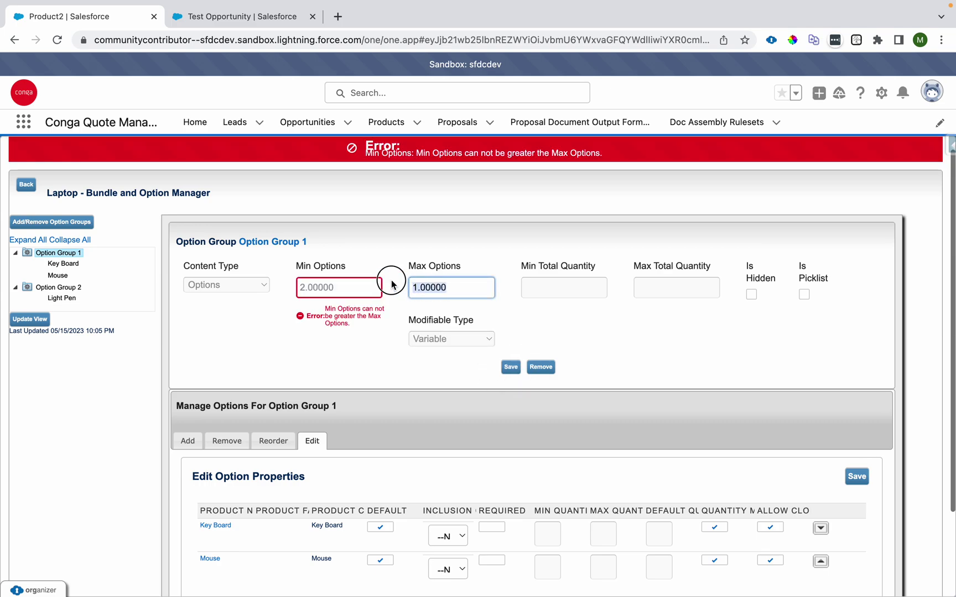
type("2")
left_click(511, 367)
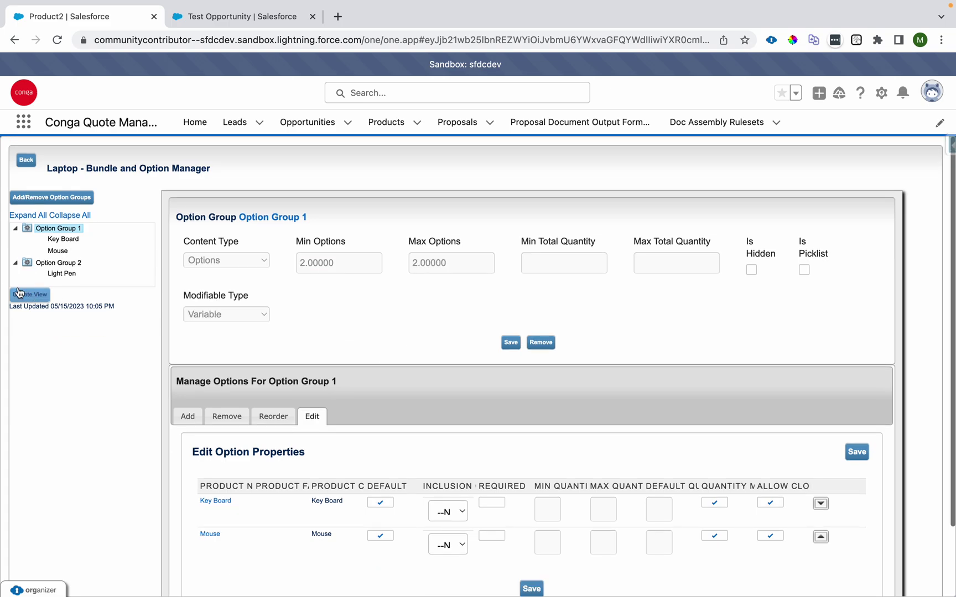
left_click(29, 295)
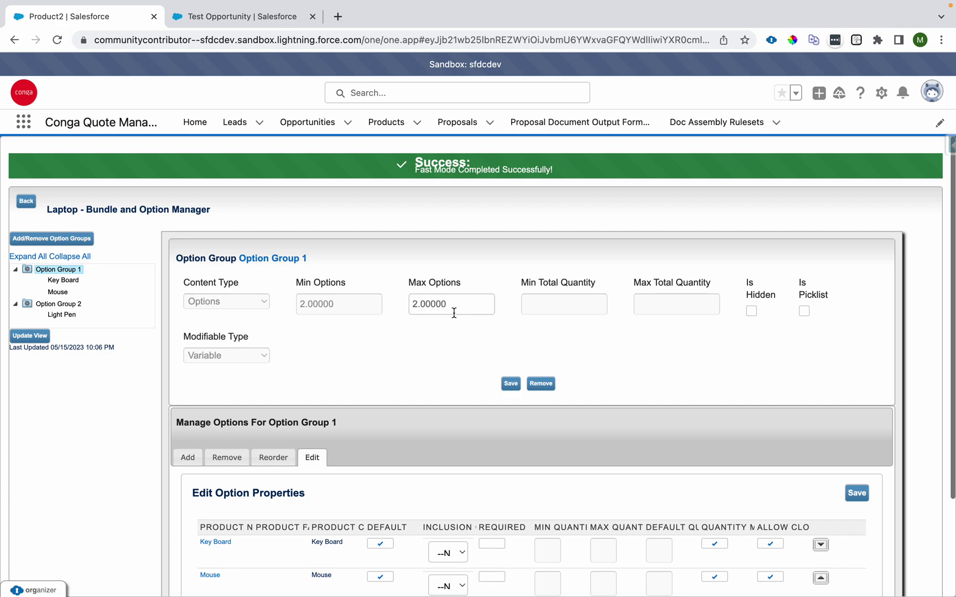
Remove the Laptop from the Test Opportunity cart, reload the catalog, and reopen the Laptop's configuration from Product Setup.
left_click(261, 15)
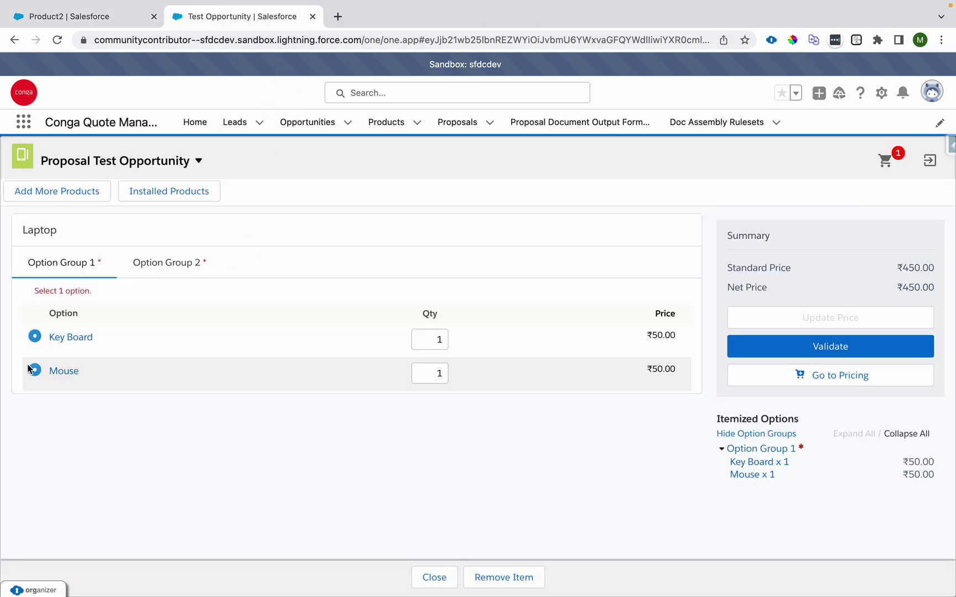
left_click(885, 162)
left_click(934, 213)
left_click(496, 40)
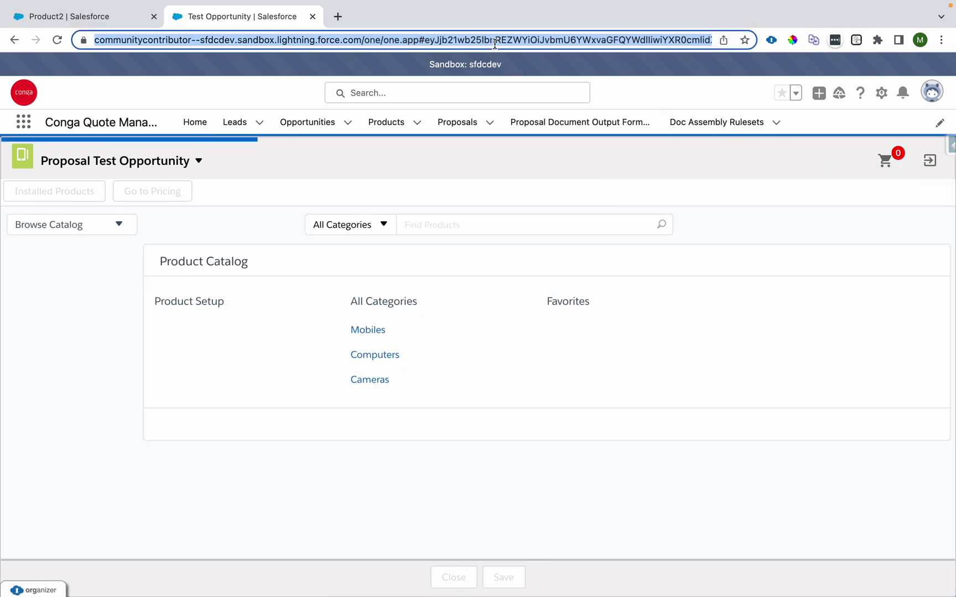
key("Return")
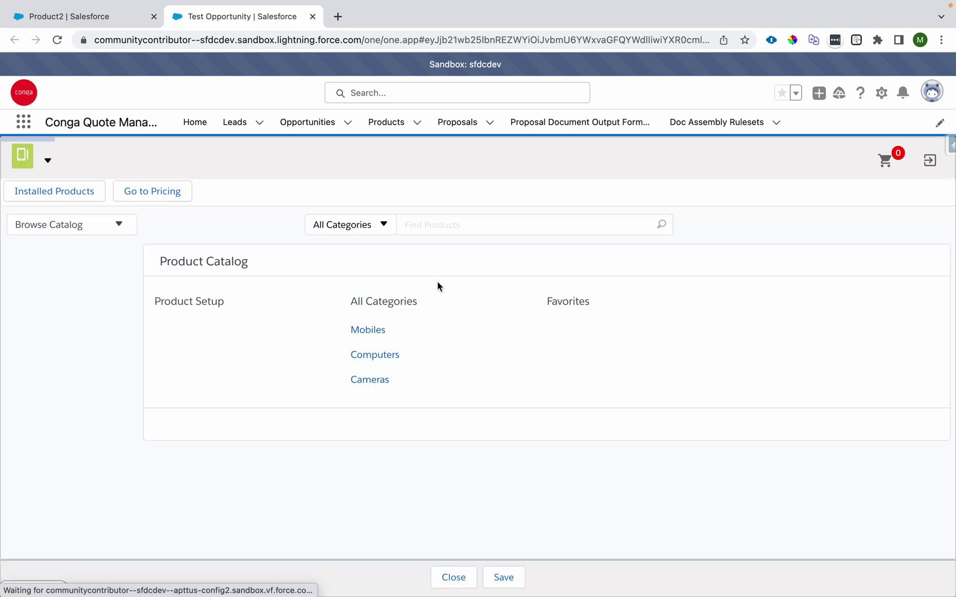
left_click(166, 302)
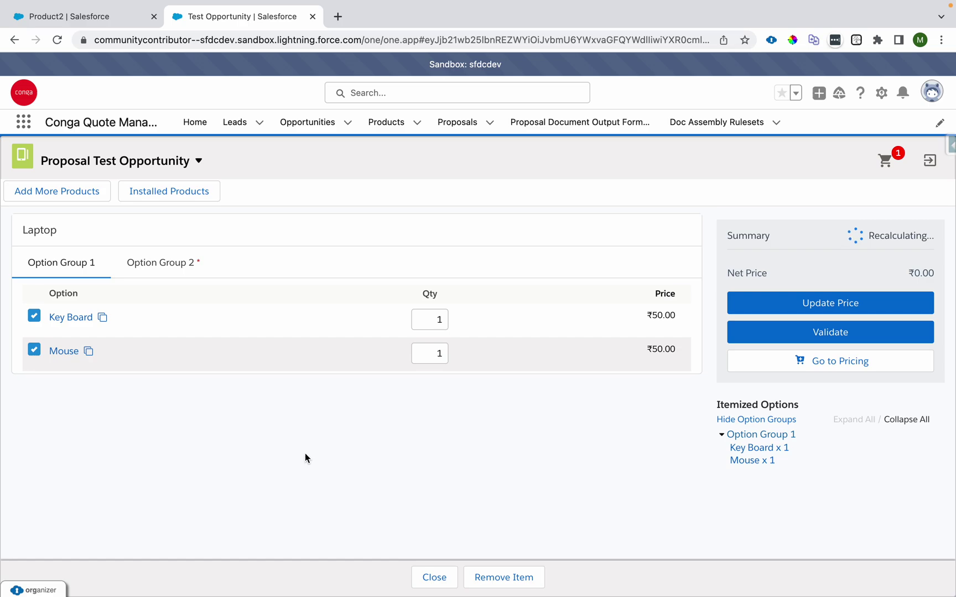
Deselect Key Board and Mouse in Option Group 1 to test the minimum, and select both options again.
left_click(31, 317)
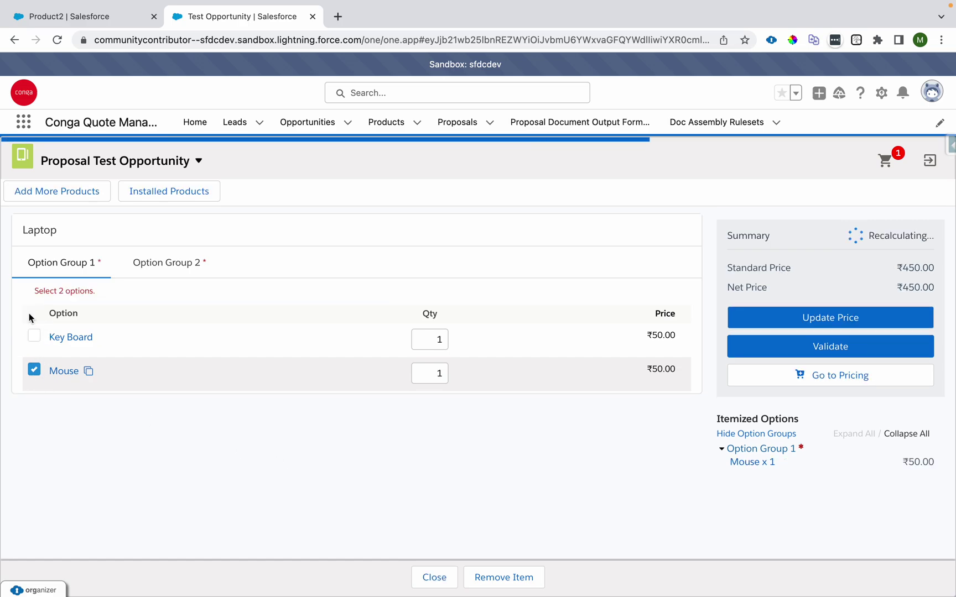
left_click(34, 372)
left_click_drag(33, 293, 115, 293)
left_click(34, 335)
left_click(33, 371)
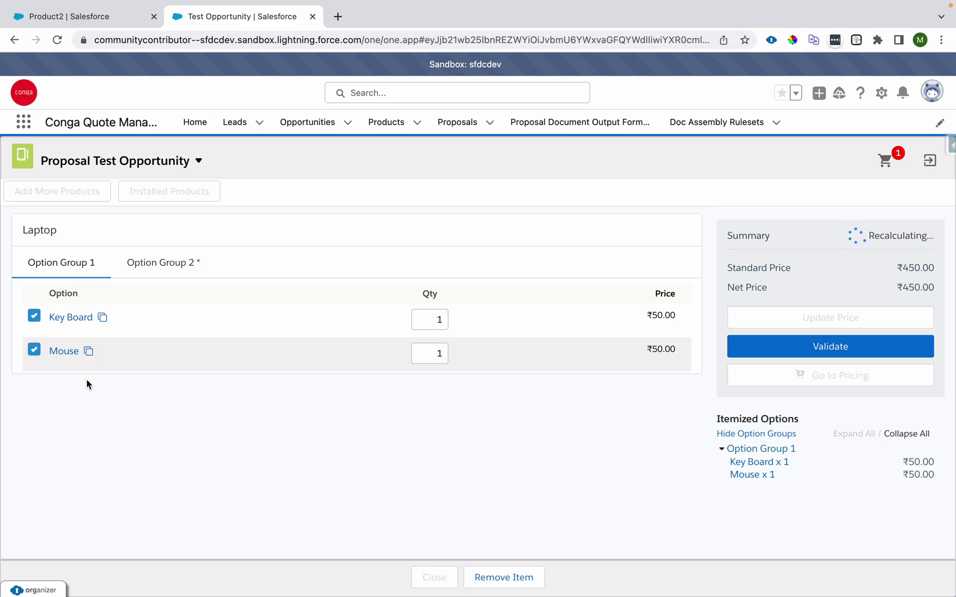
Clone the Key Board option in the Laptop configuration and check the cloning permission in Option Group 1's option properties.
left_click(102, 319)
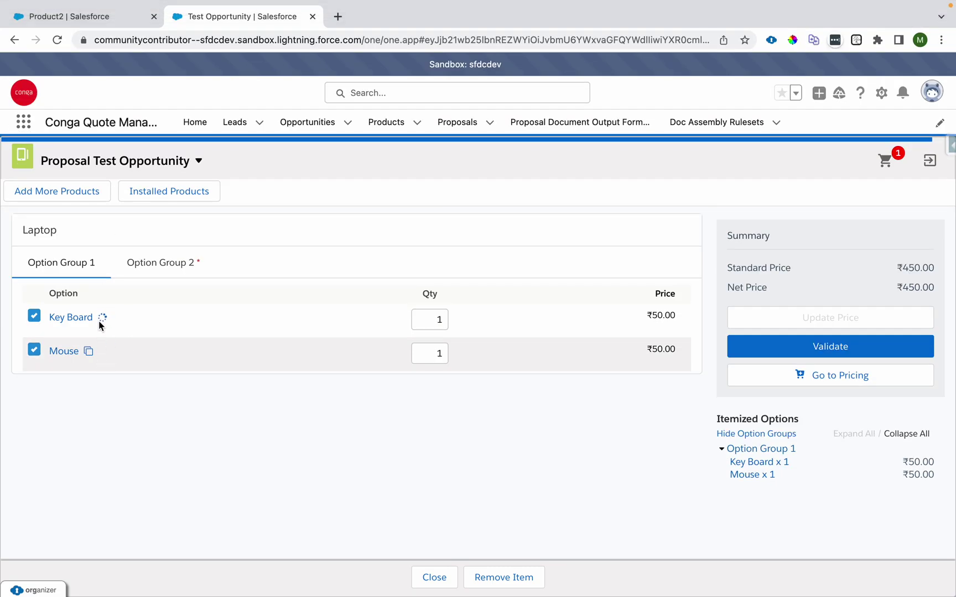
left_click(89, 18)
scroll(659, 387, "down", 3)
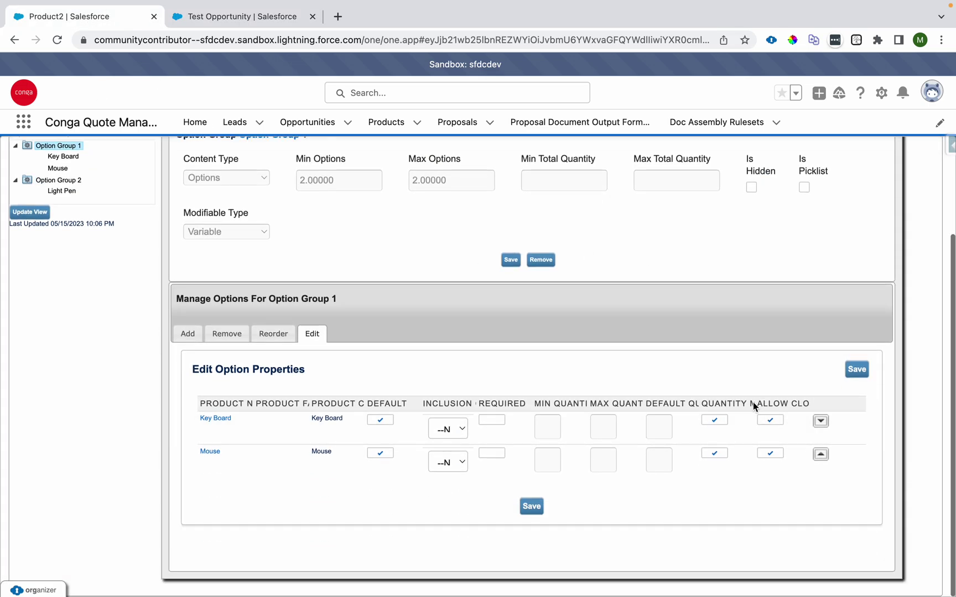
left_click_drag(791, 403, 806, 403)
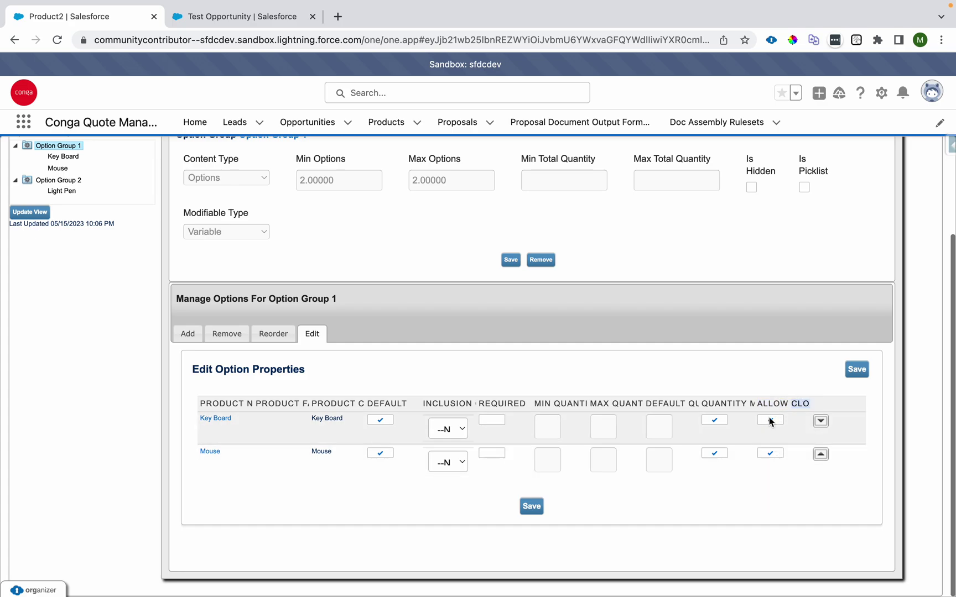
left_click(210, 17)
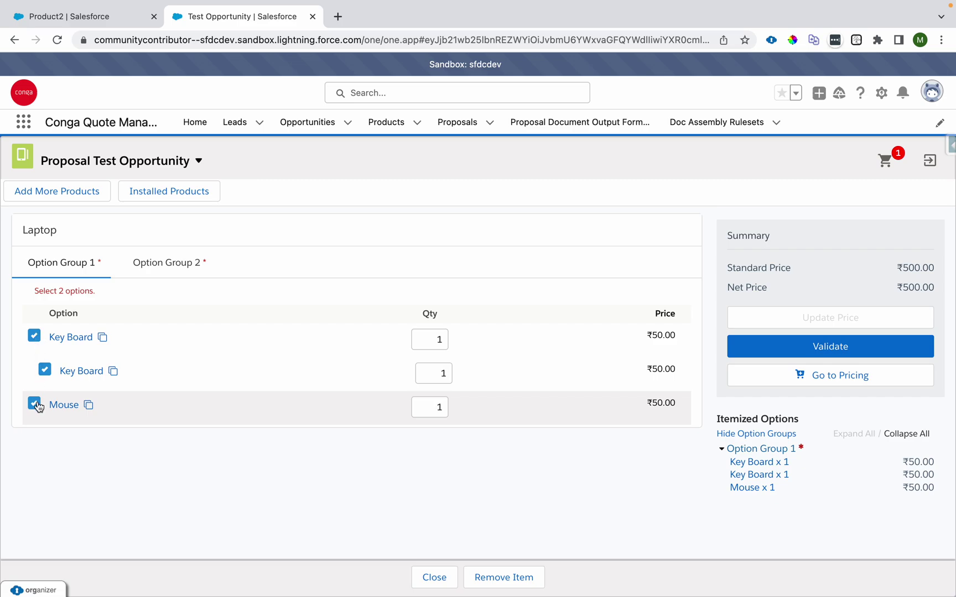
Delete the configured Laptop with its cloned Key Board from the Test Opportunity cart.
left_click(884, 167)
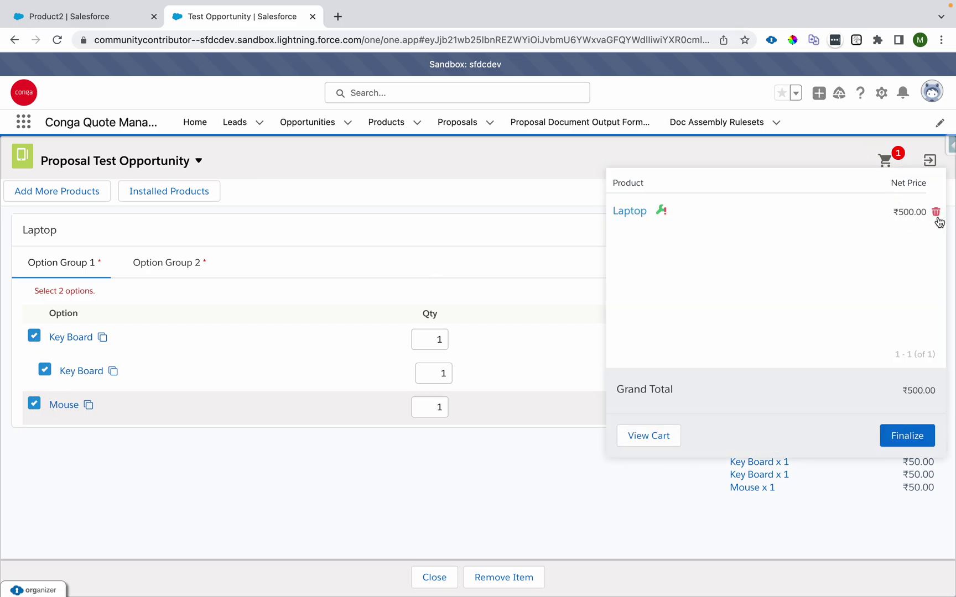
left_click(935, 213)
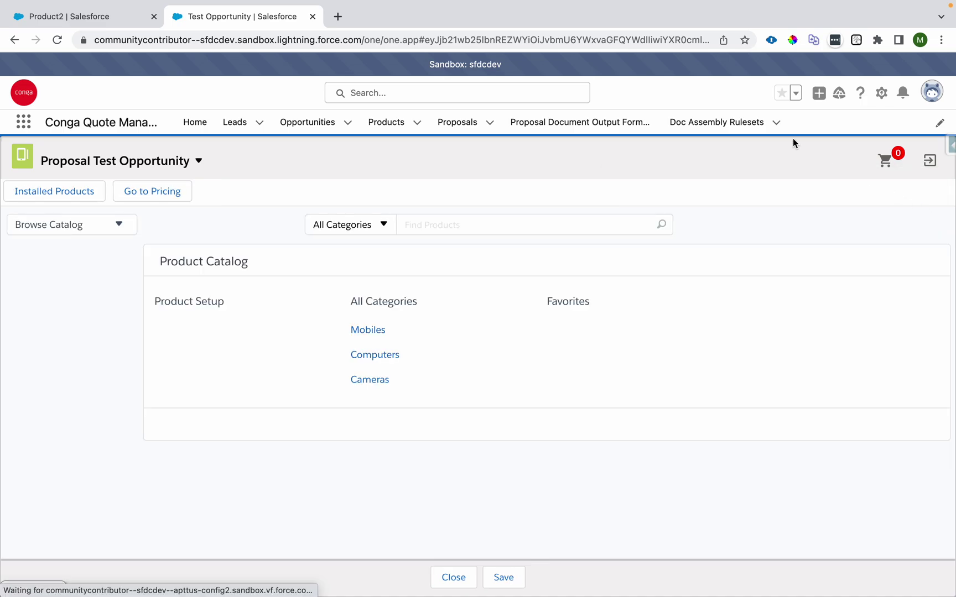
left_click(565, 40)
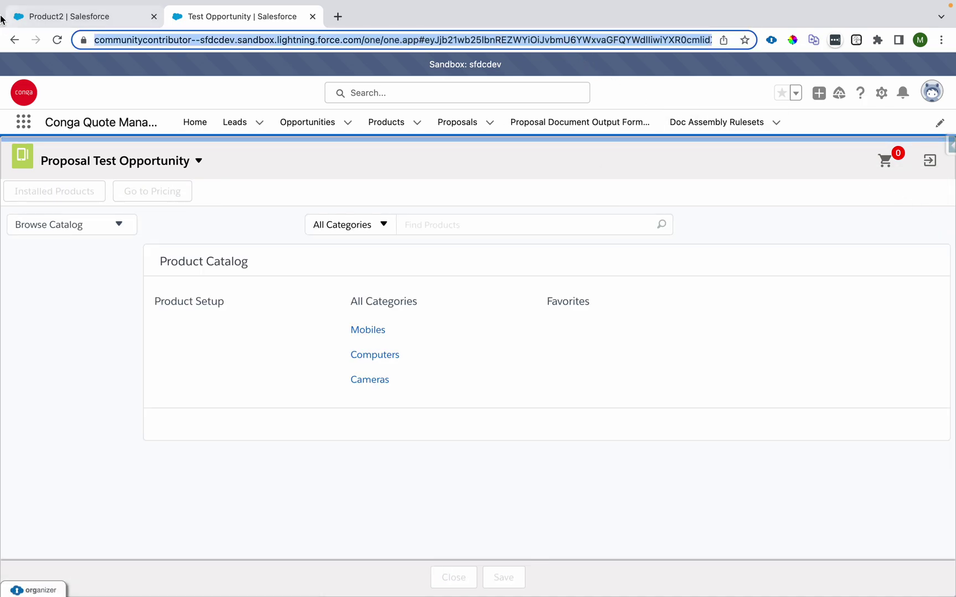
Make Key Board and Mouse required instead of default in Option Group 1, save the option properties, and update the bundle view.
left_click(69, 17)
left_click(379, 420)
left_click(381, 453)
left_click(501, 421)
left_click(491, 453)
left_click(524, 507)
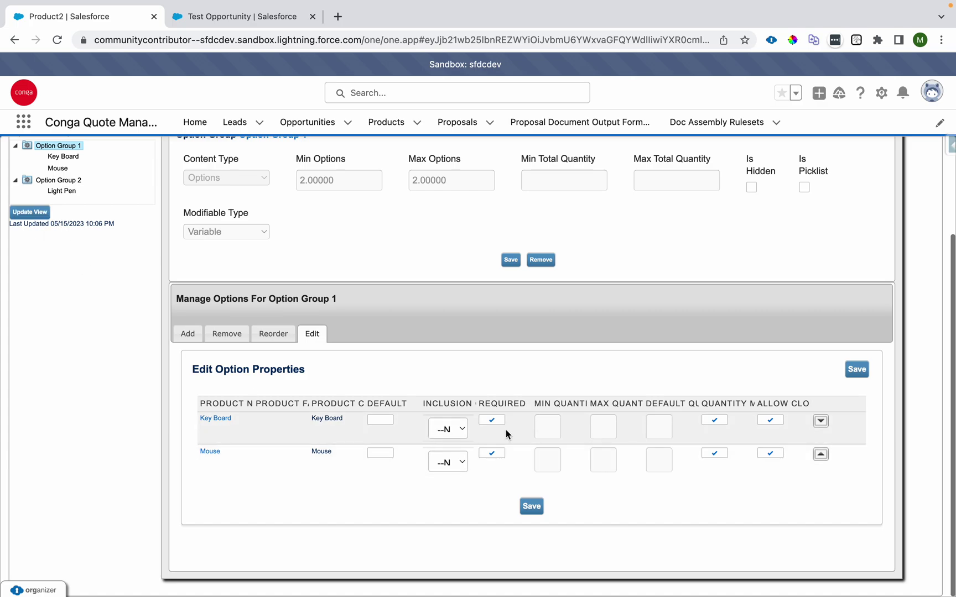
left_click(35, 215)
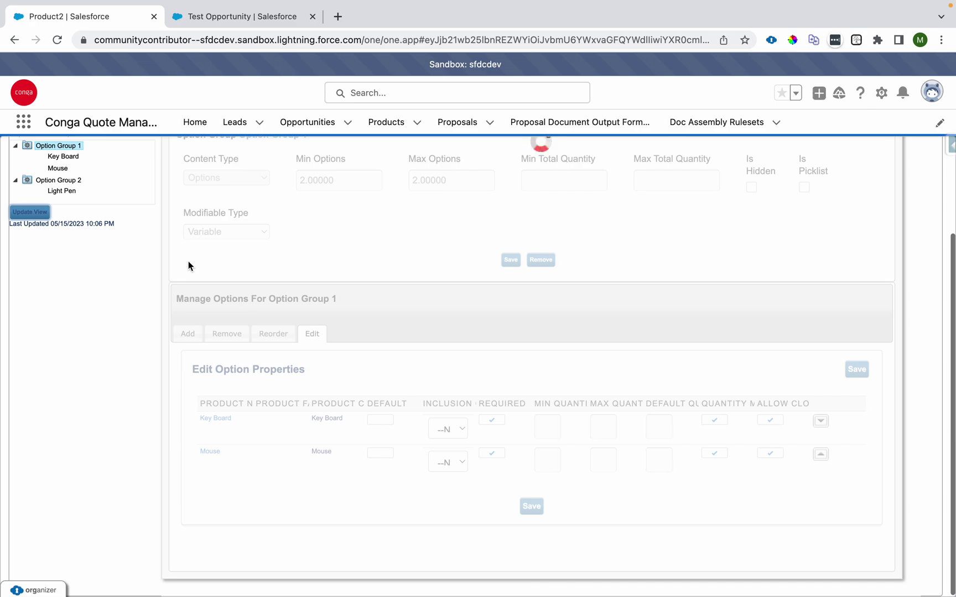
Reload the Test Opportunity's product catalog and configure the Laptop bundle with its required options.
left_click(218, 14)
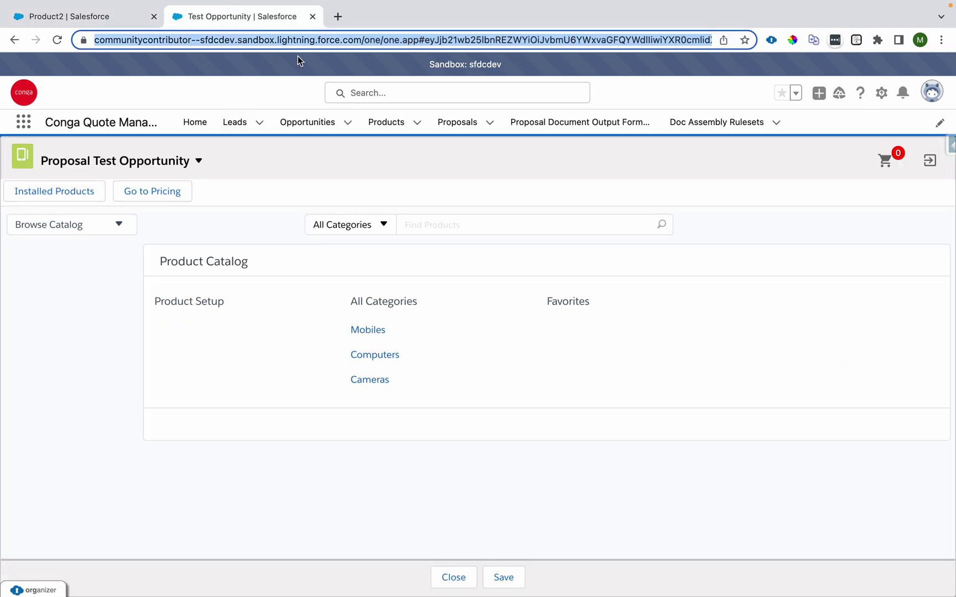
key("Return")
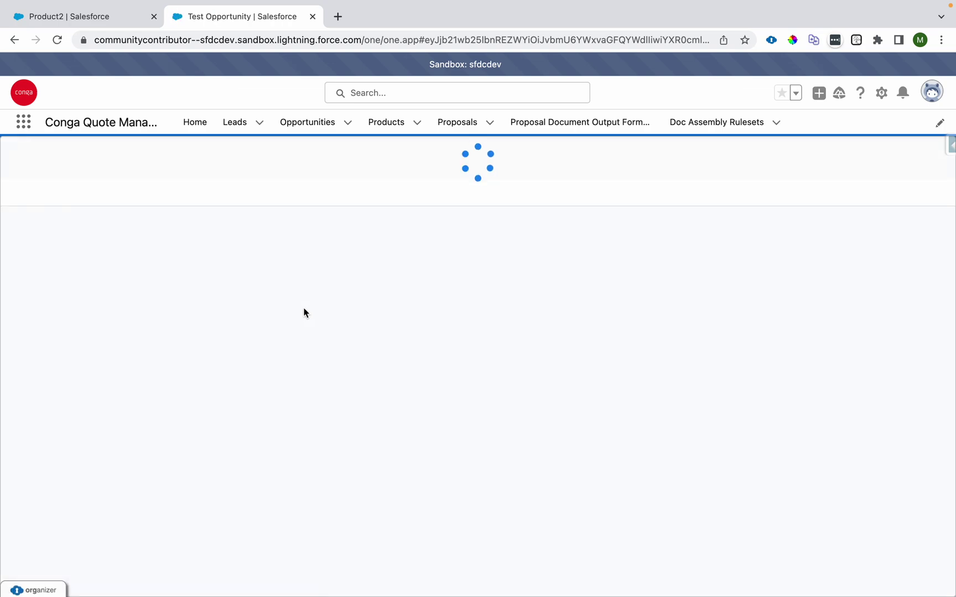
left_click(227, 303)
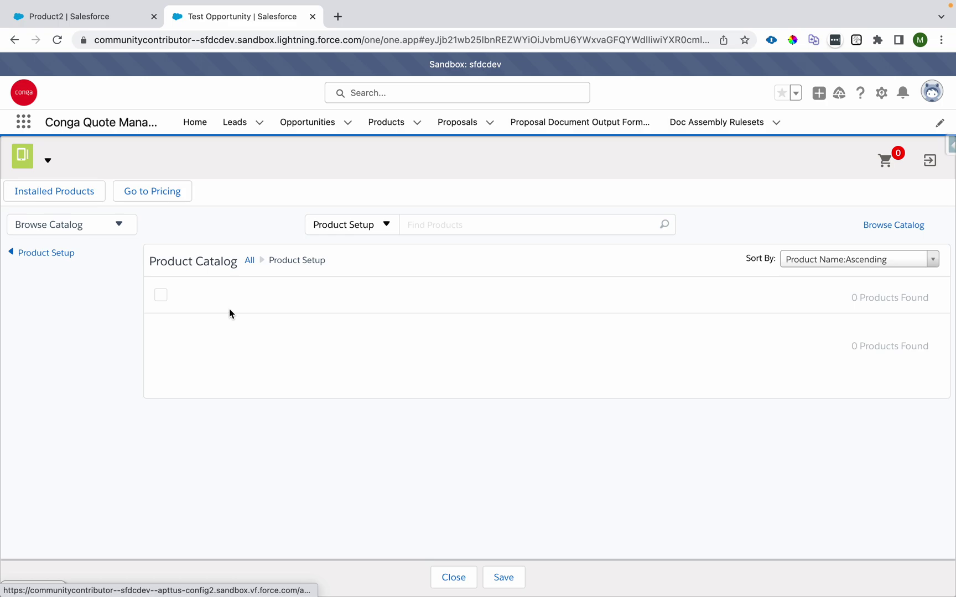
left_click(895, 426)
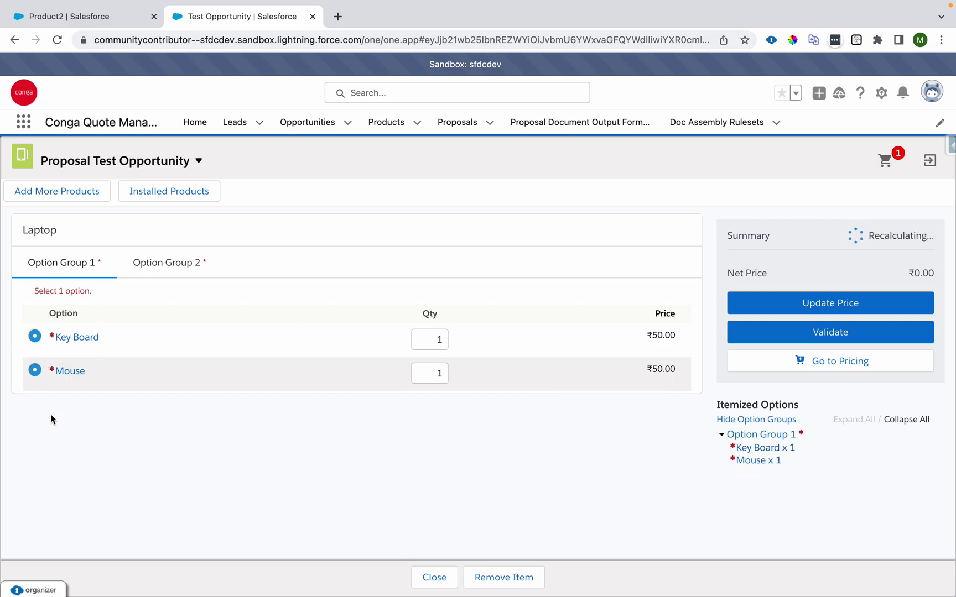
Make Key Board and Mouse no longer required in Option Group 1 of the product setup and save the option properties.
left_click(83, 15)
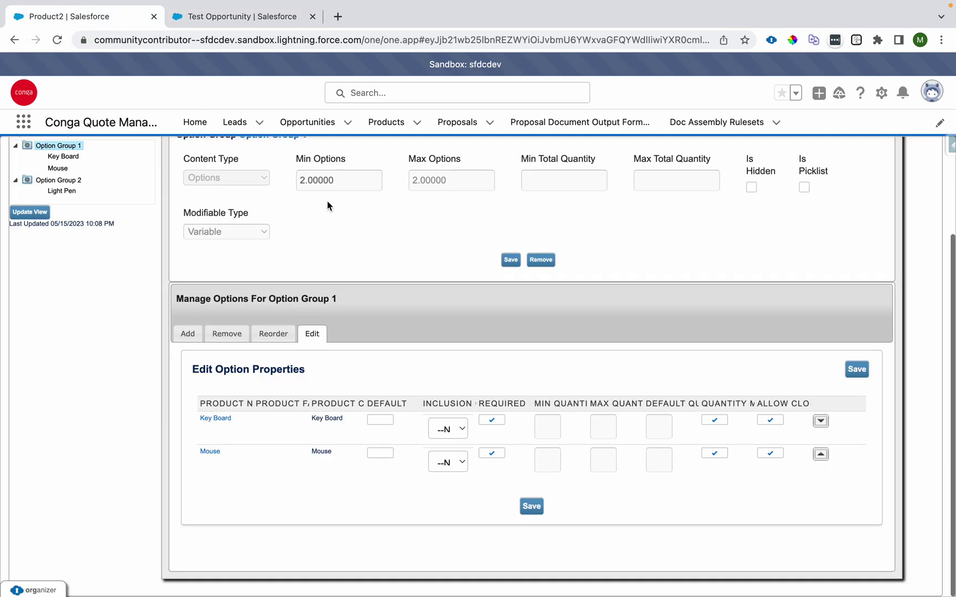
left_click(495, 420)
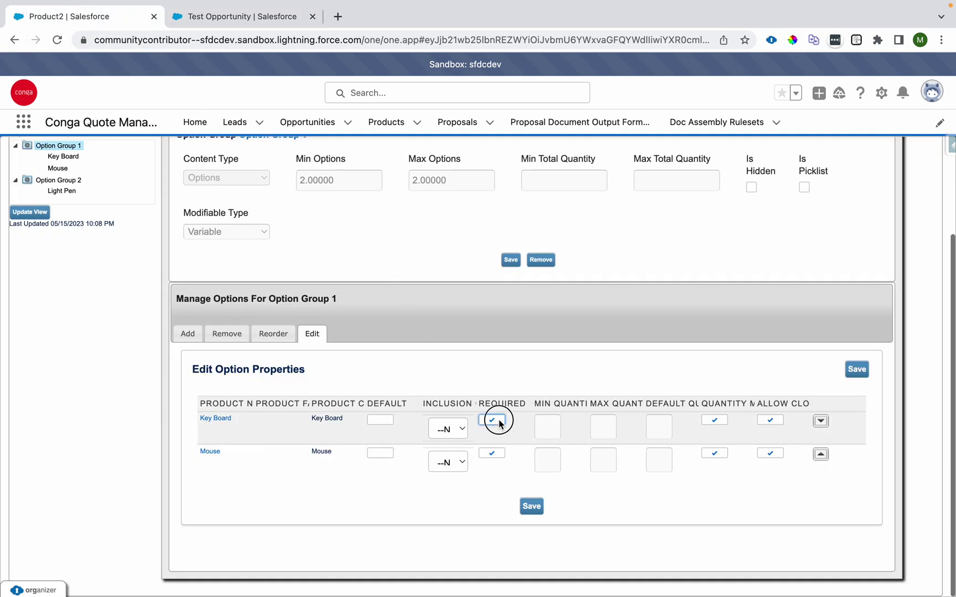
left_click(491, 448)
left_click(492, 454)
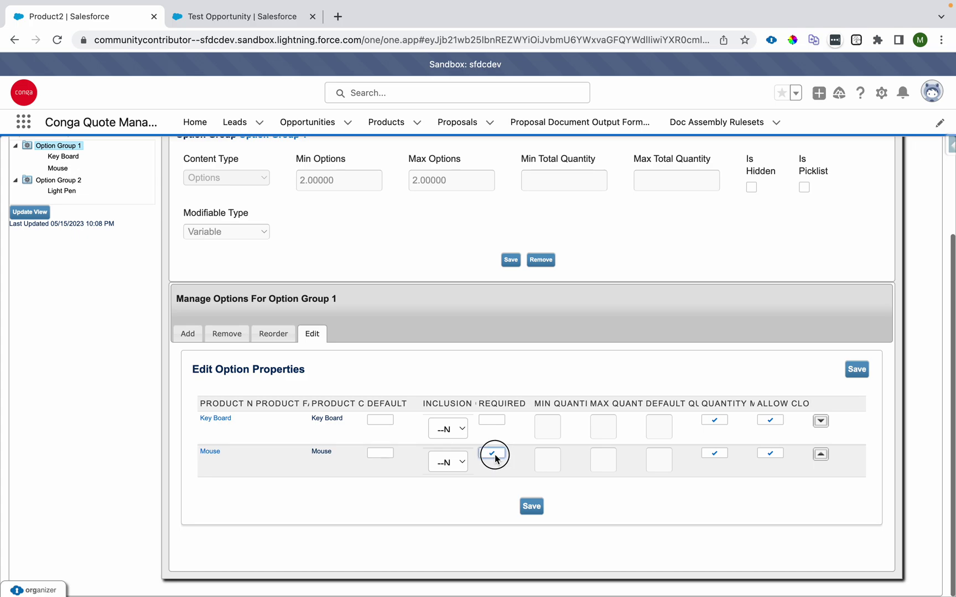
left_click(531, 506)
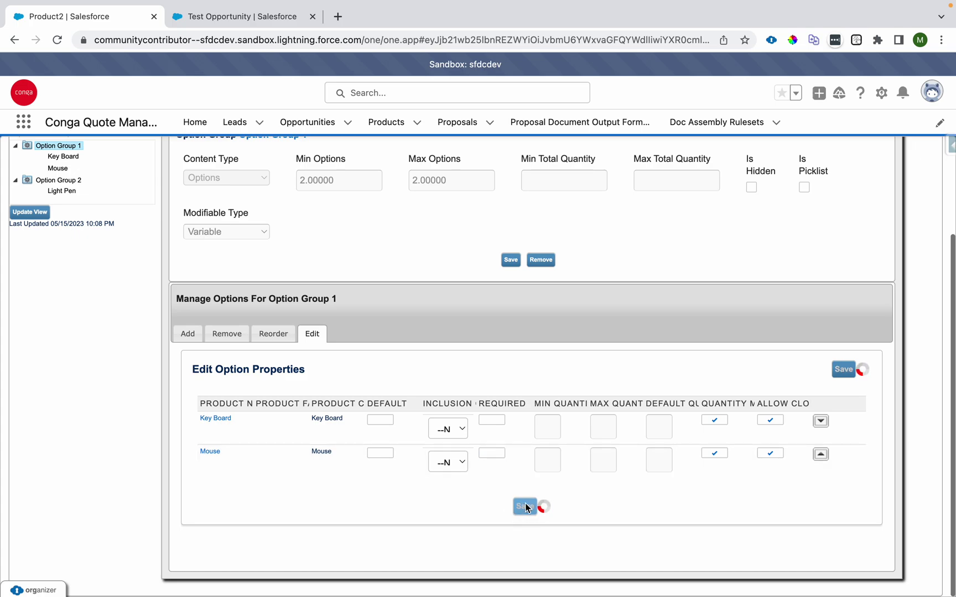
Disable quantity modification for Key Board and Mouse, save the option properties, and update the bundle view.
left_click(708, 420)
left_click(714, 453)
double_click(715, 405)
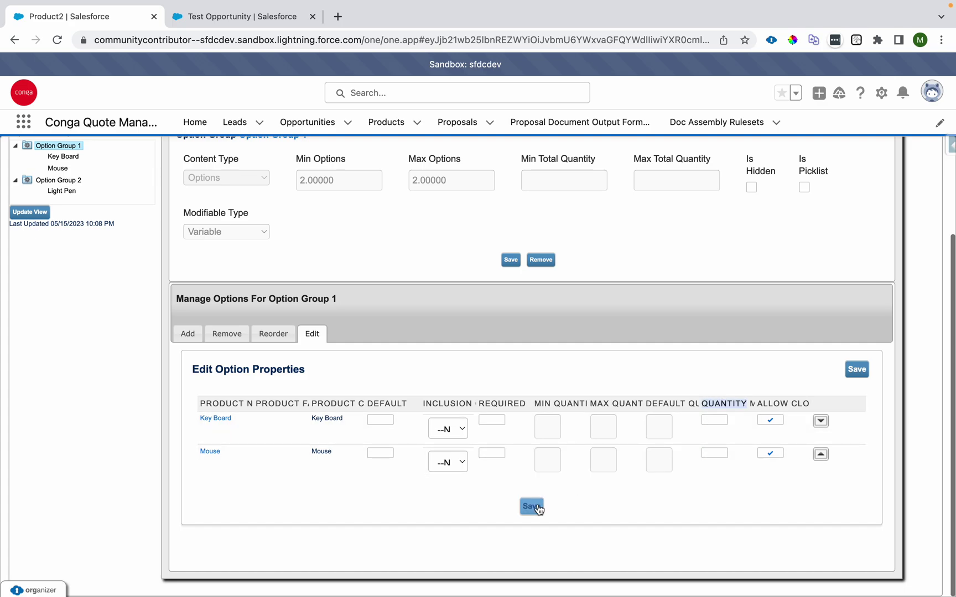
left_click(532, 506)
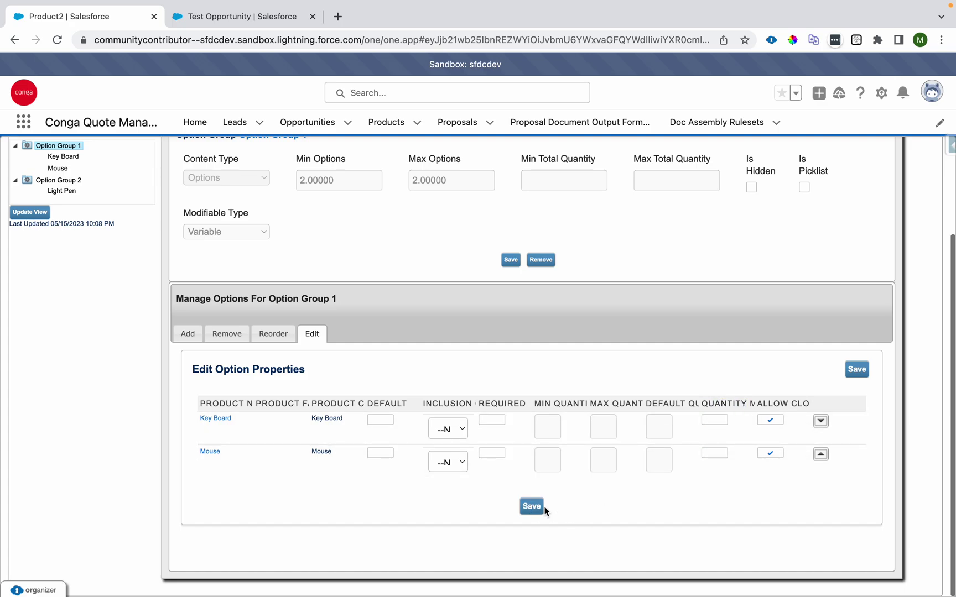
left_click(39, 212)
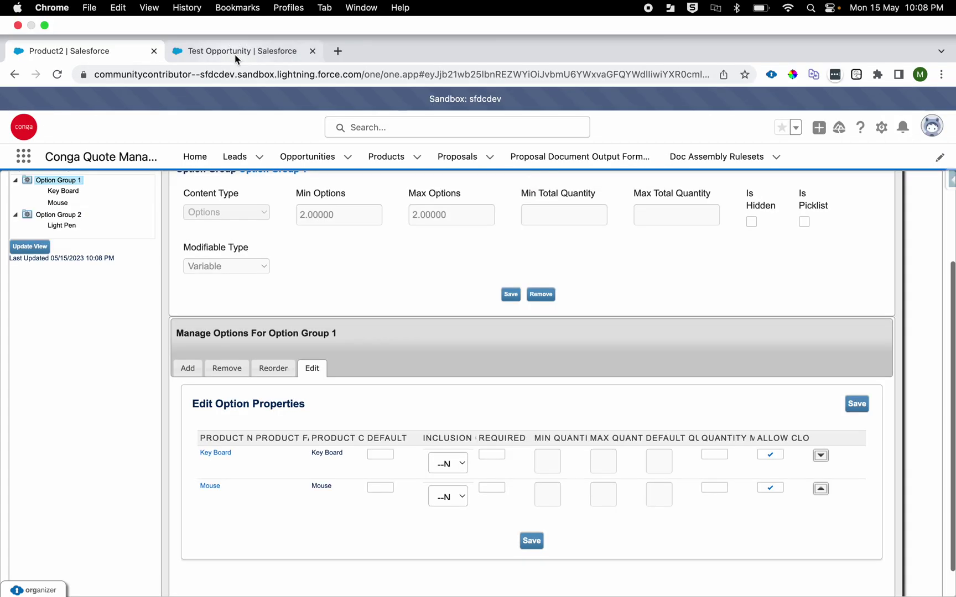
Delete the configured Laptop from the Test Opportunity cart.
left_click(221, 16)
left_click(887, 160)
left_click(936, 213)
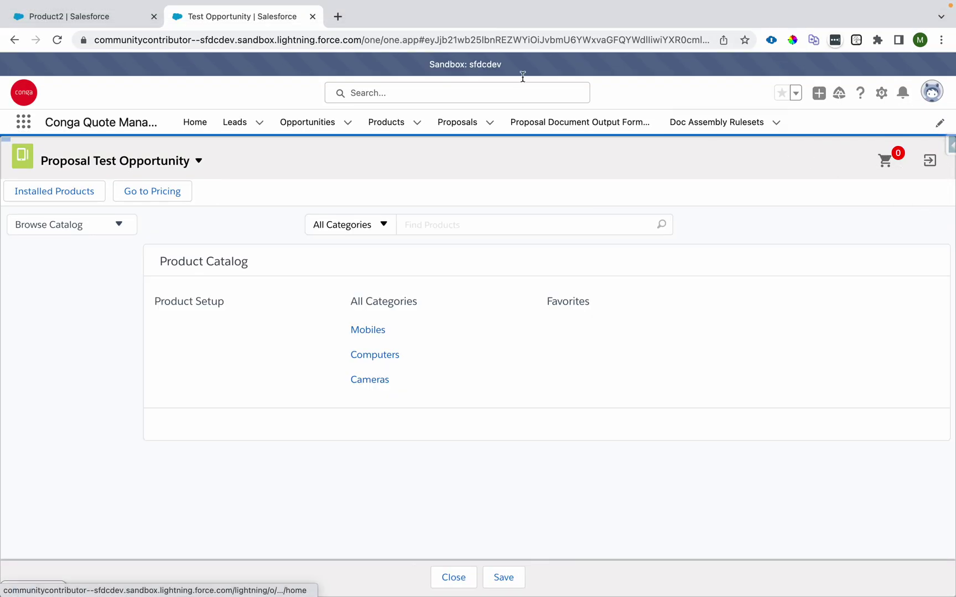
Reload the Test Opportunity's empty product catalog and configure the Laptop again.
left_click(430, 44)
key("Return")
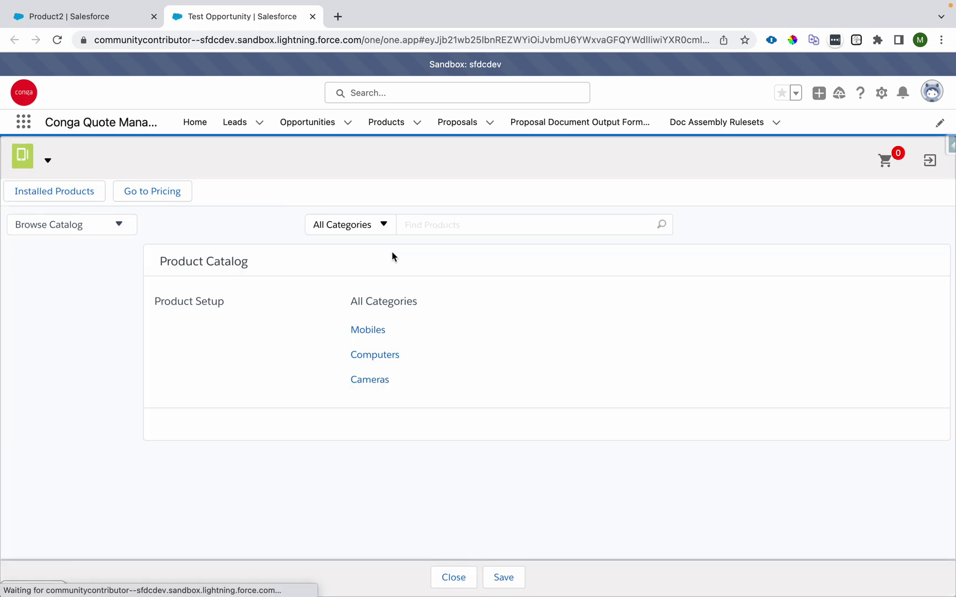
left_click(198, 303)
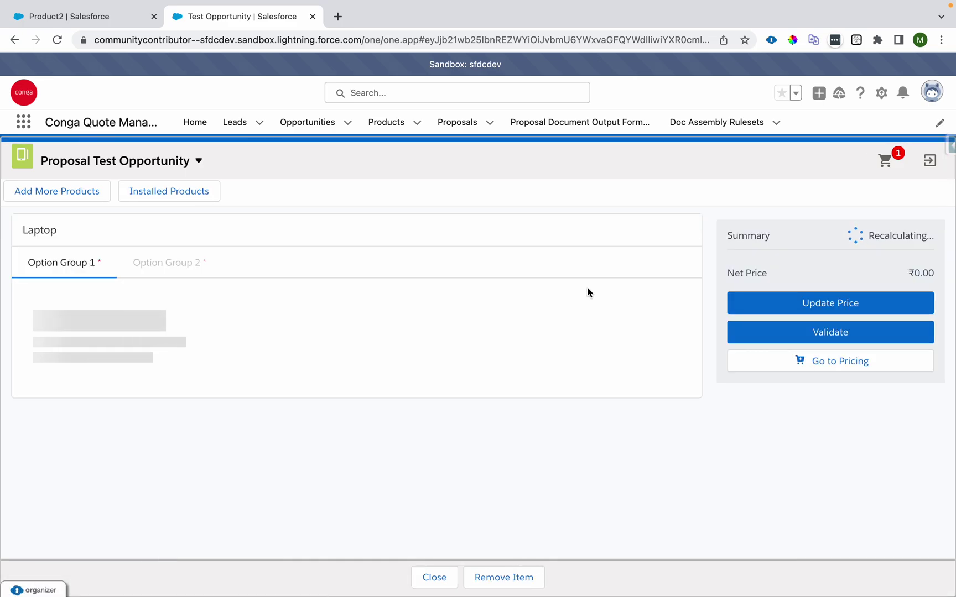
Select Key Board in Option Group 1, test whether the option quantities are editable, and compare with the quantity modification setting in the option properties.
left_click(386, 336)
left_click_drag(381, 359, 397, 366)
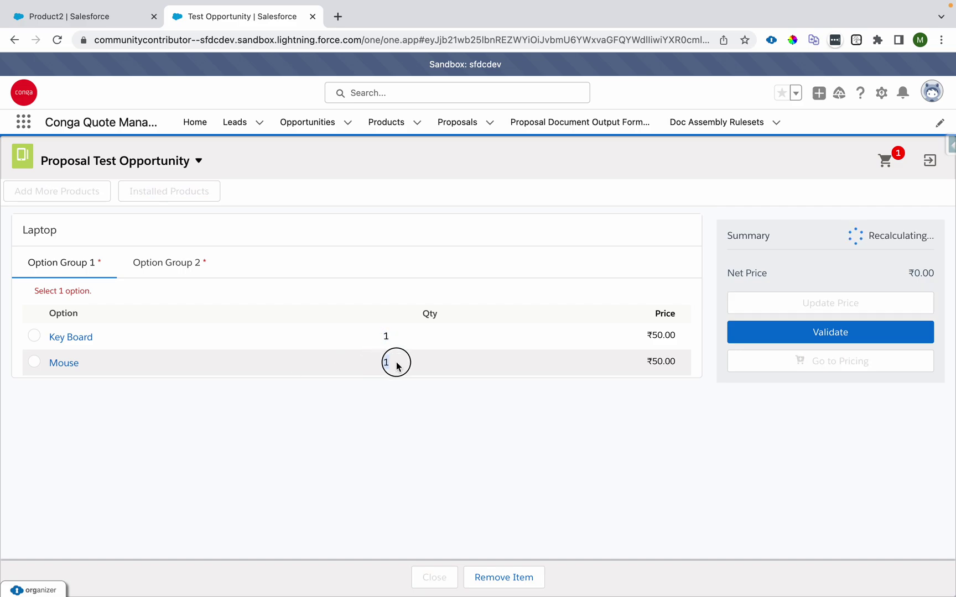
double_click(382, 337)
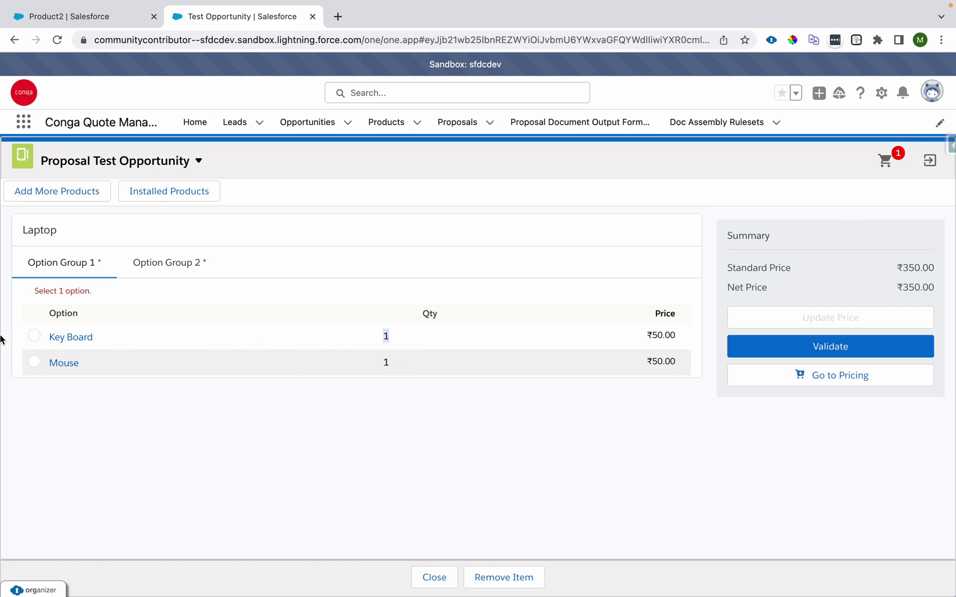
left_click(34, 336)
left_click(386, 313)
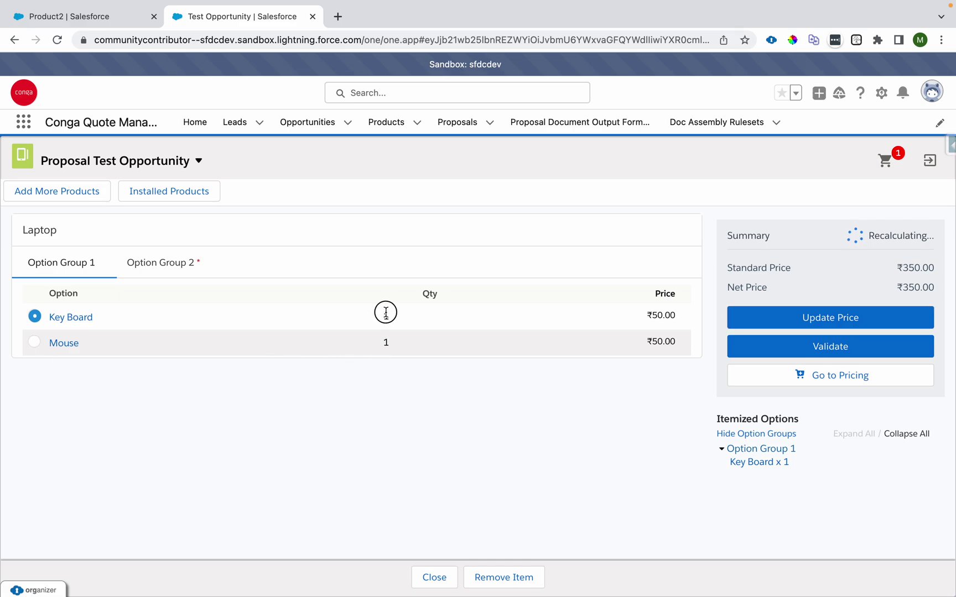
left_click(384, 343)
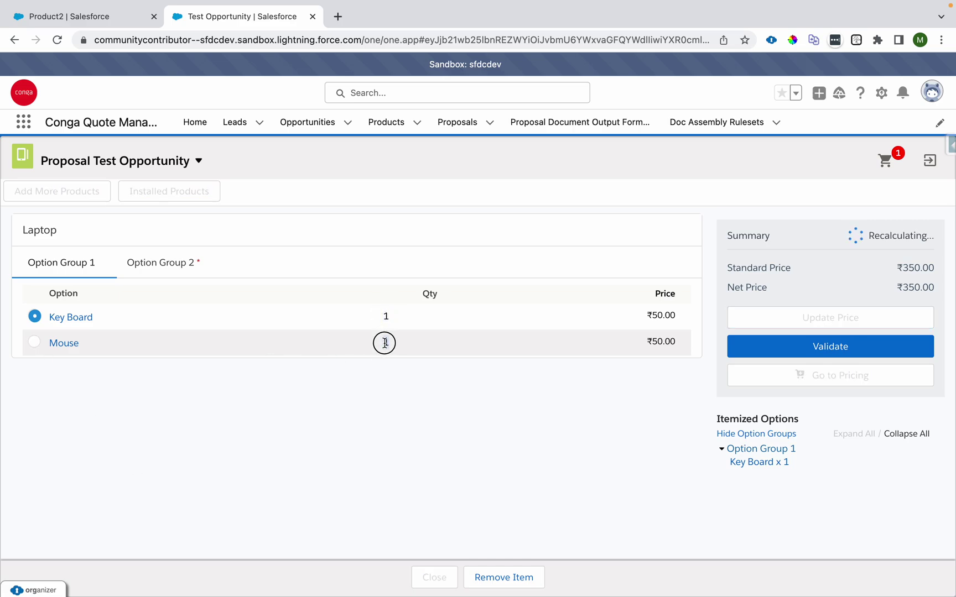
left_click(388, 320)
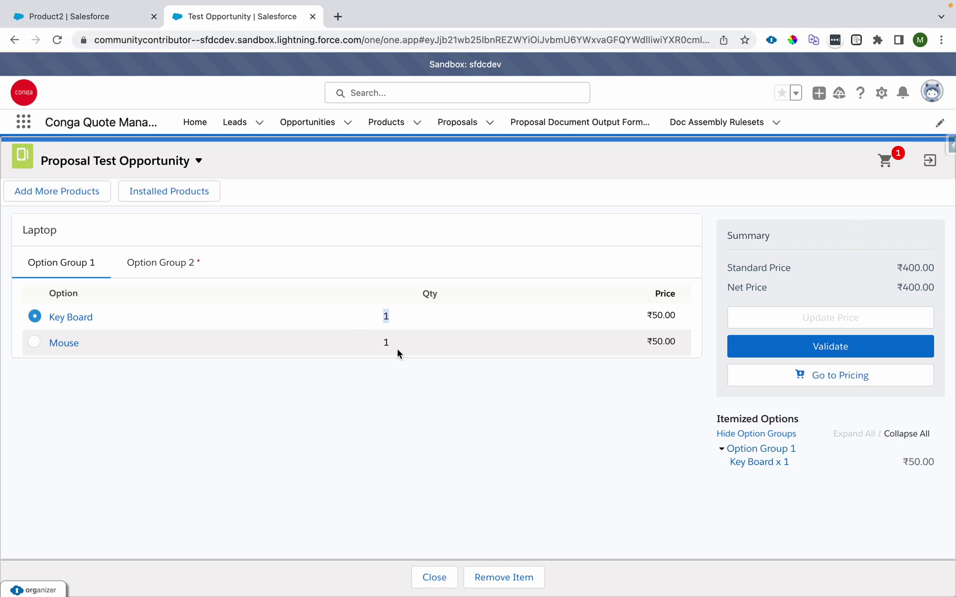
key("ctrl+shift+Tab")
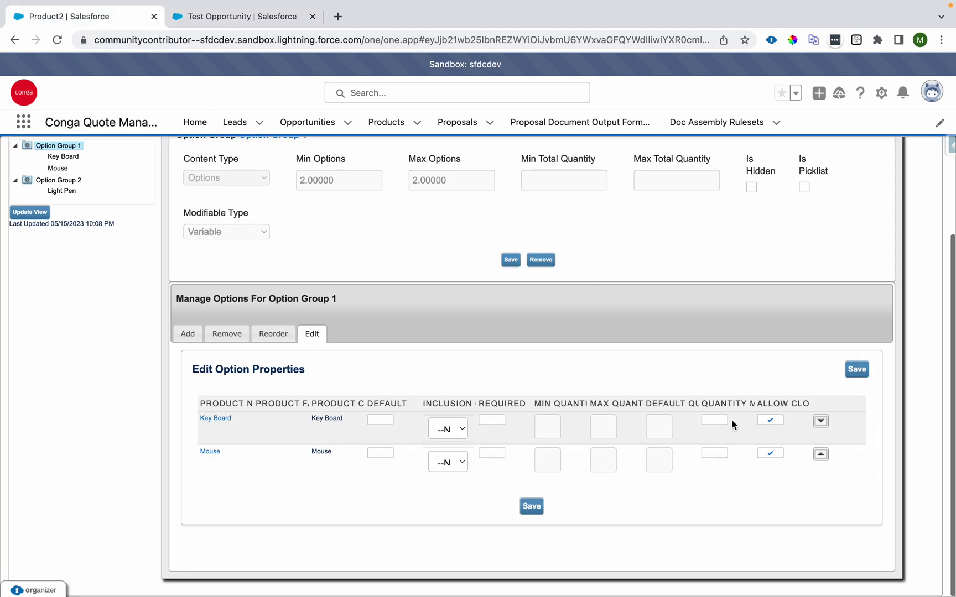
left_click_drag(701, 404, 756, 409)
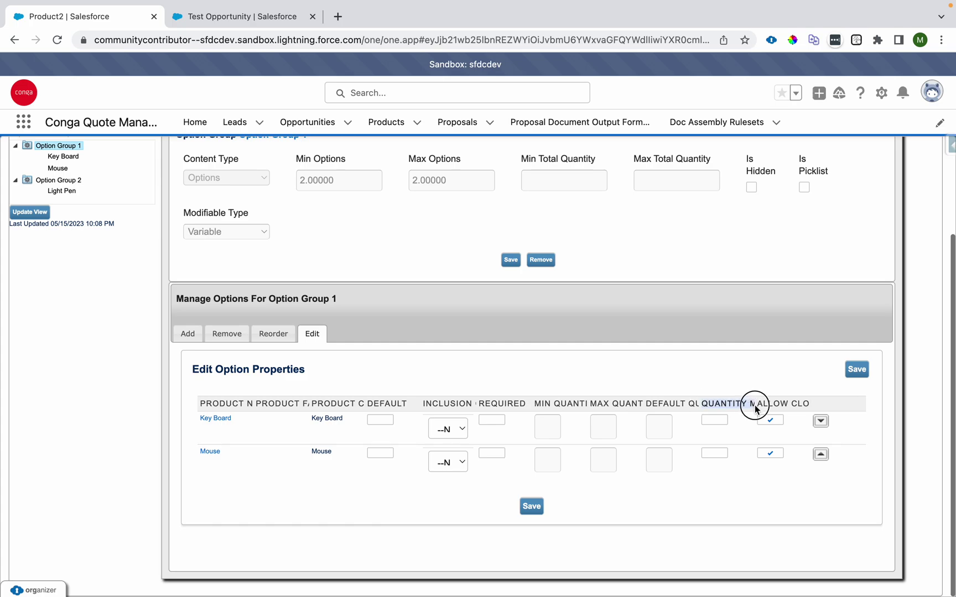
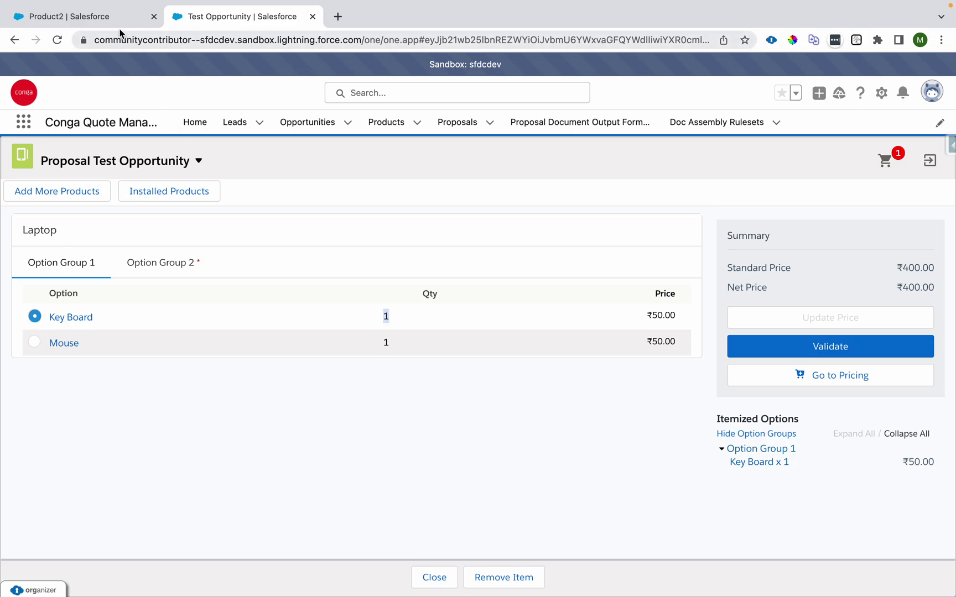
Set Option Group 1's minimum options to 0 in the product setup and update the bundle view.
left_click(120, 32)
left_click(30, 212)
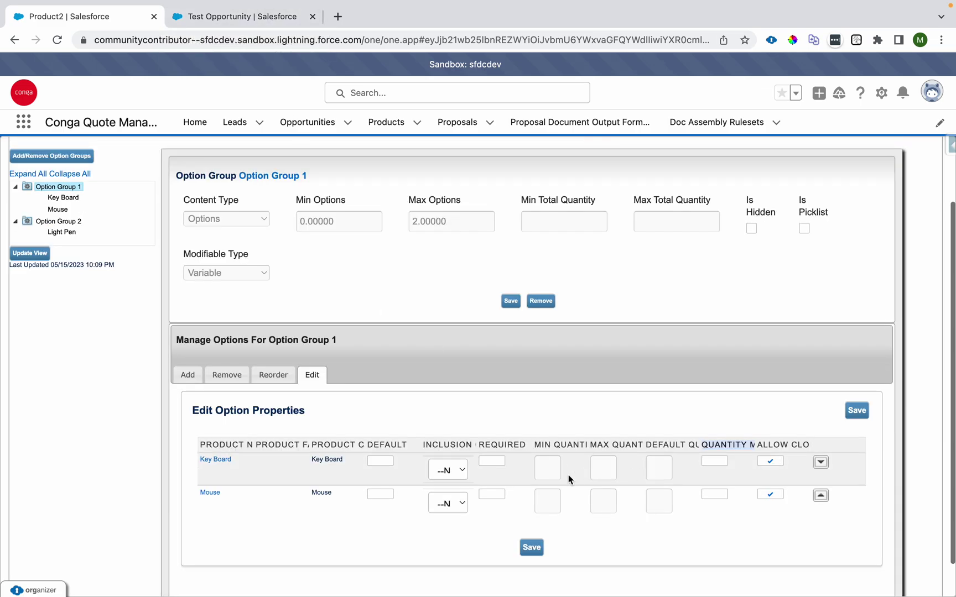
Set the minimum quantity to 2 for Key Board and 3 for Mouse in Option Group 1's option properties.
left_click(542, 473)
left_click(374, 305)
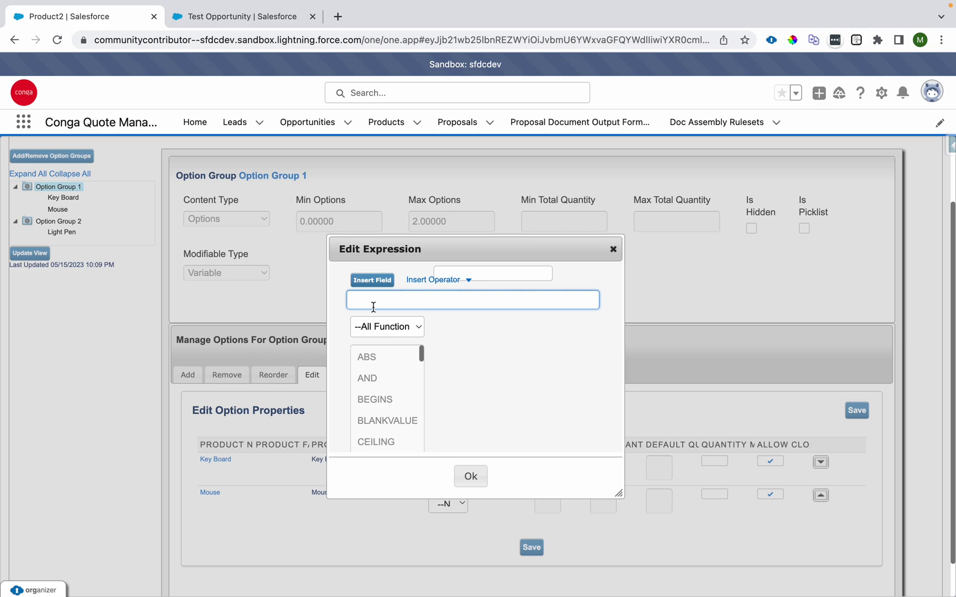
left_click(472, 476)
left_click(556, 501)
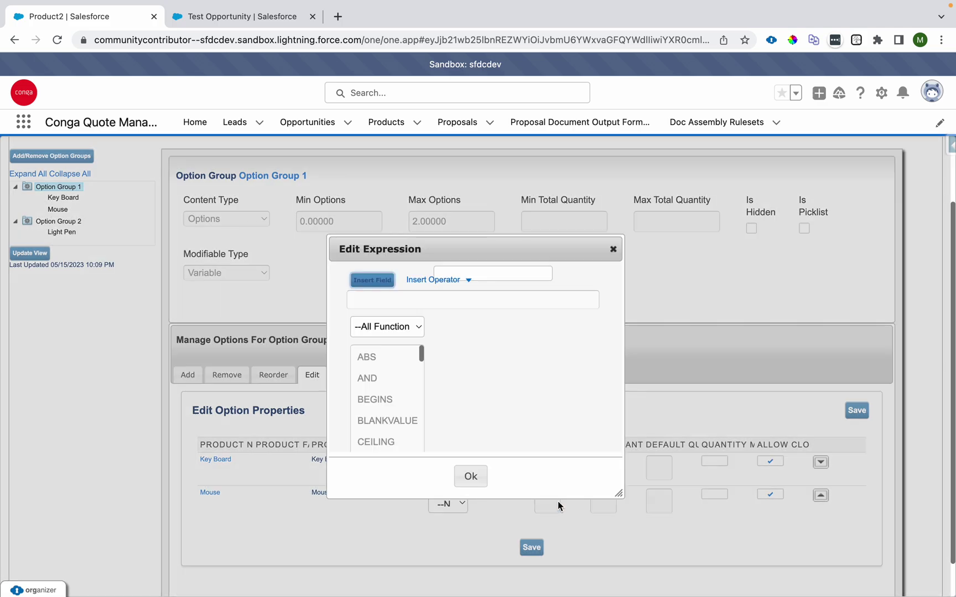
left_click(387, 303)
type("3")
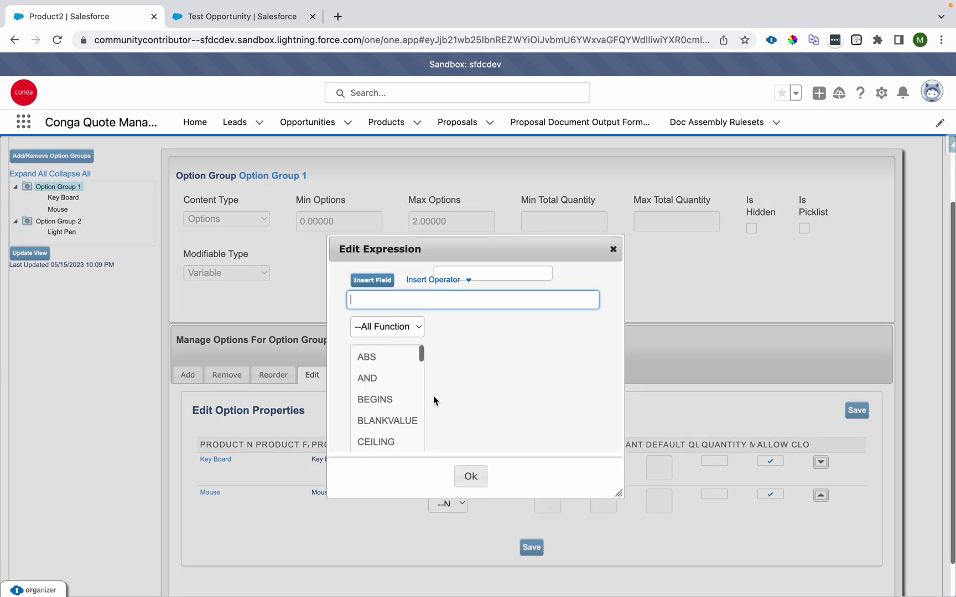
left_click(470, 476)
Set the maximum quantity to 5 for both Key Board and Mouse.
left_click(601, 470)
left_click(406, 303)
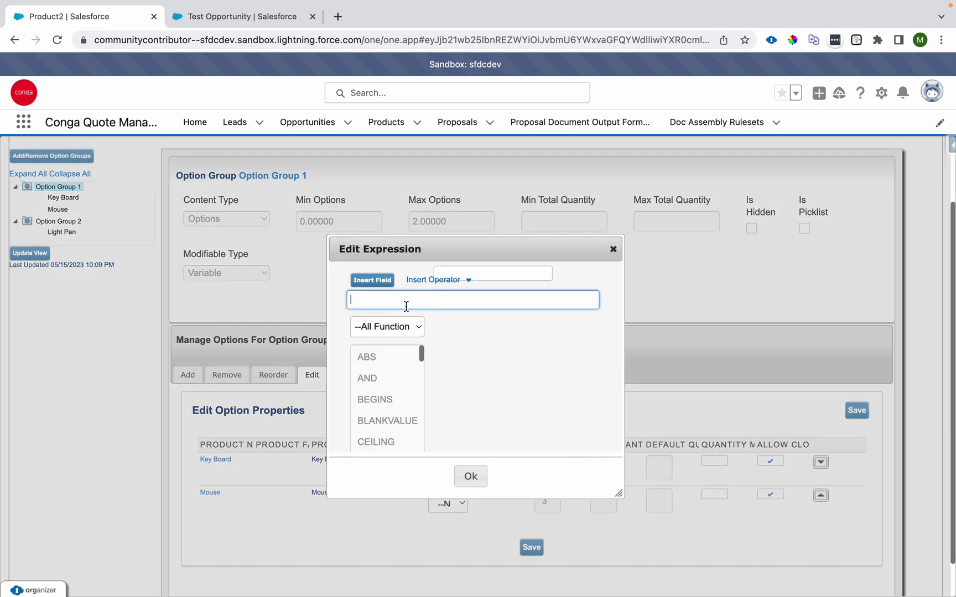
type("5")
left_click(476, 477)
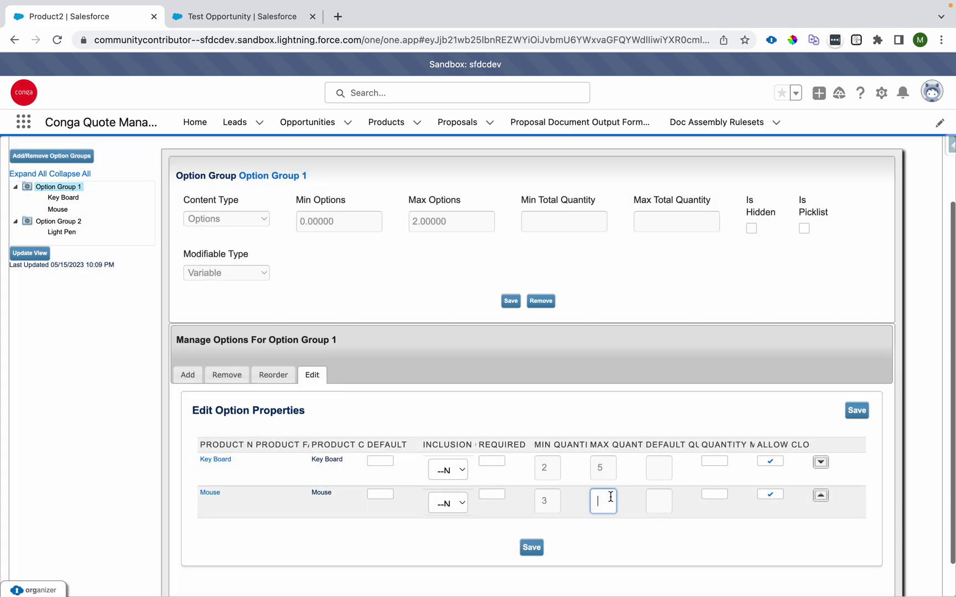
left_click(610, 497)
left_click(427, 308)
type("5")
left_click(470, 474)
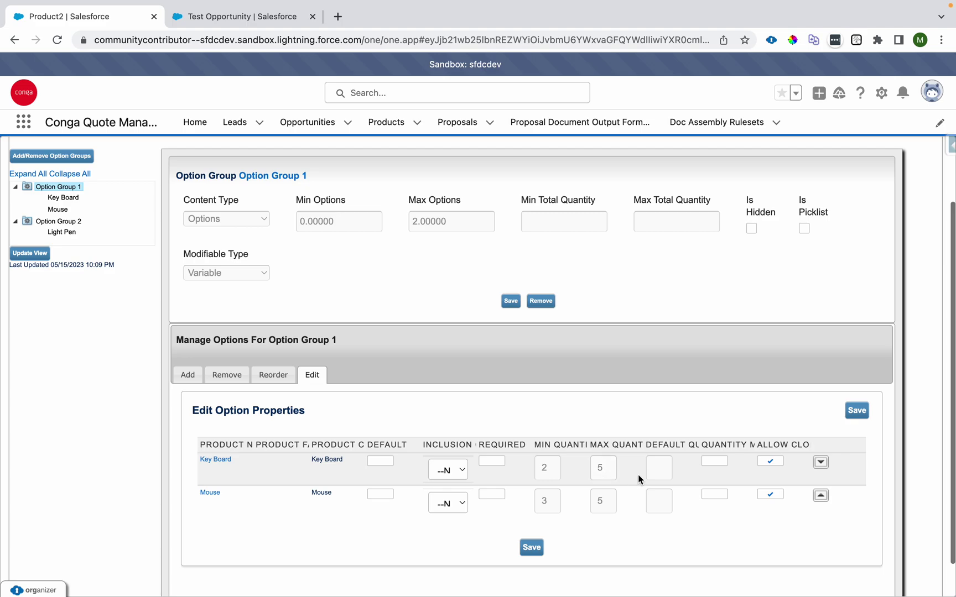
Set the default quantity to 2 for Key Board and 3 for Mouse, save the option properties, and update the bundle view.
left_click(658, 468)
left_click(403, 326)
left_click(393, 304)
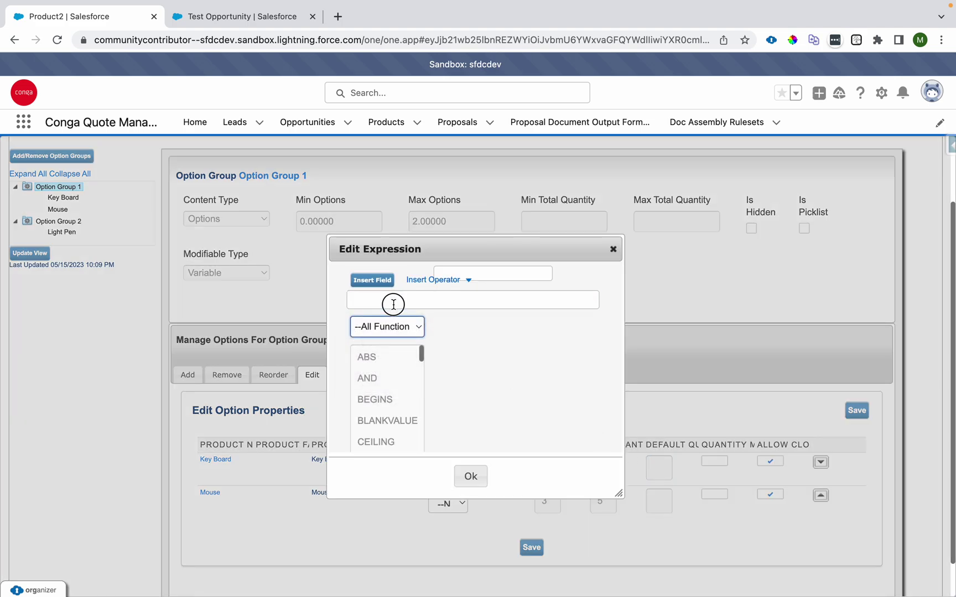
type("2")
left_click(471, 477)
left_click(664, 502)
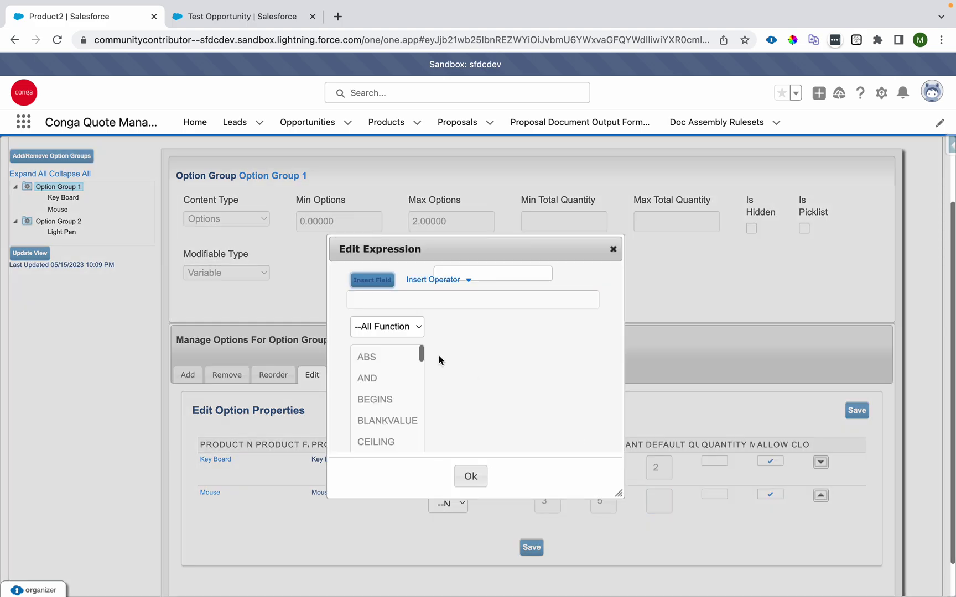
left_click(372, 299)
type("3")
left_click(470, 476)
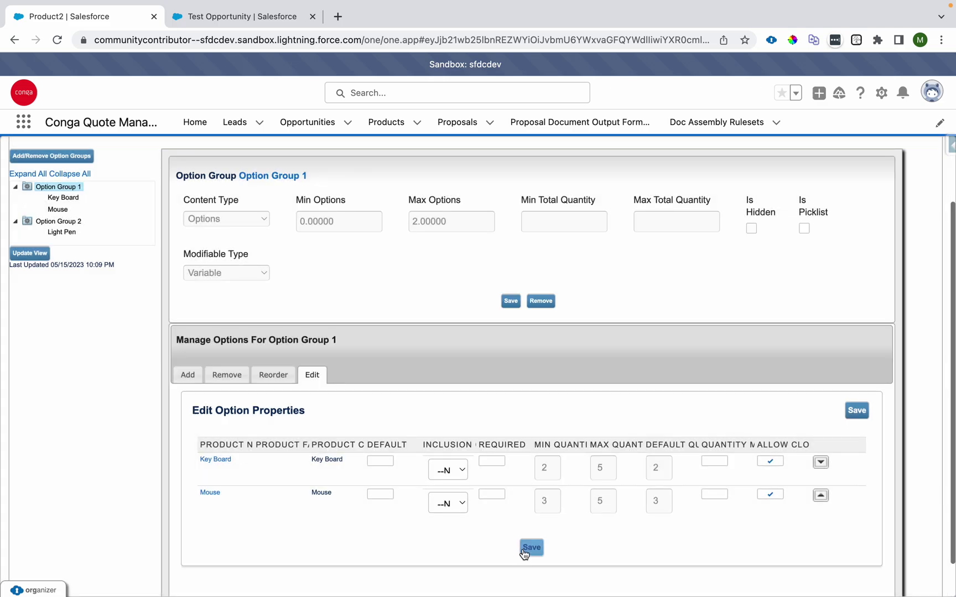
left_click(529, 548)
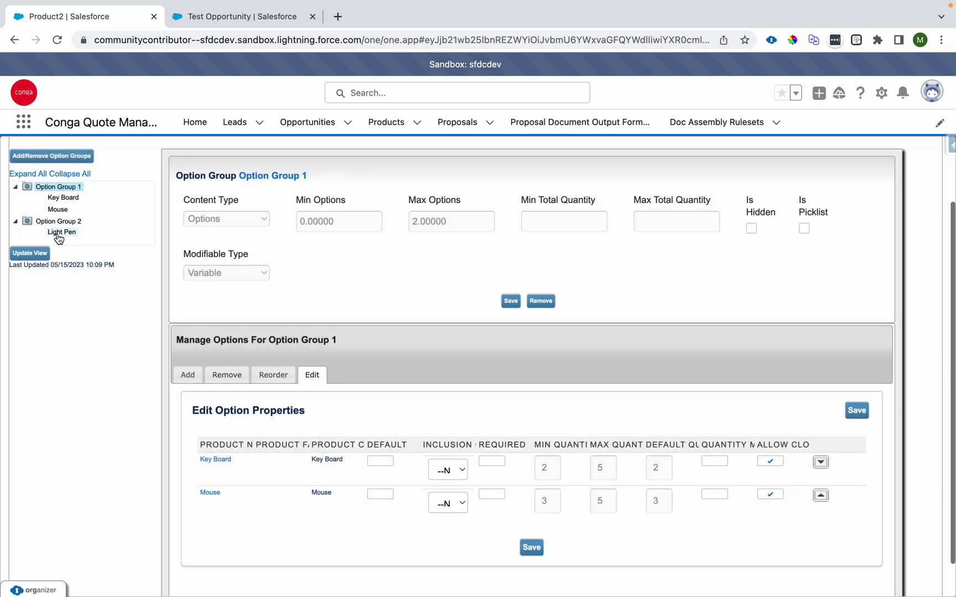
left_click(30, 253)
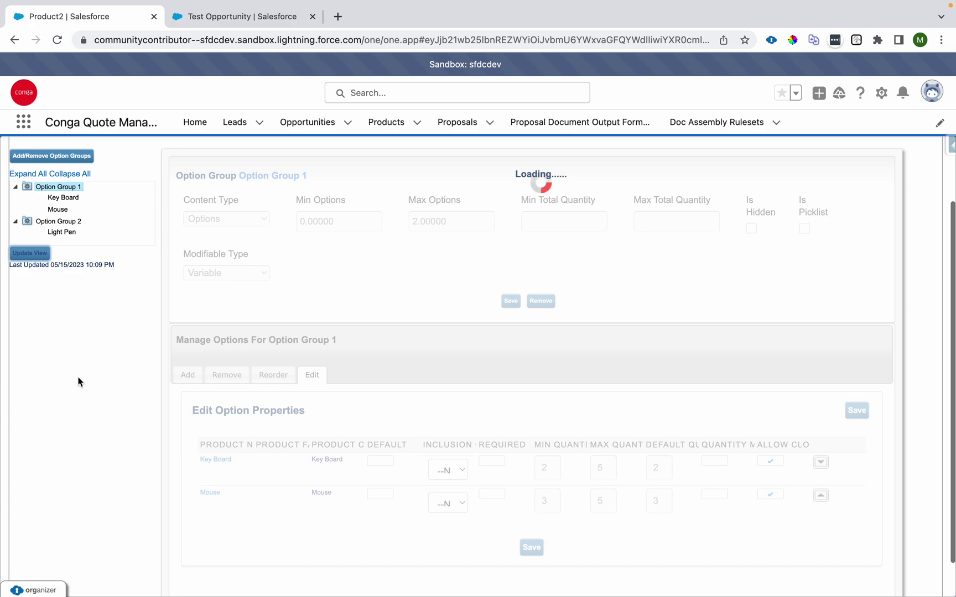
Remove the Laptop from the cart in the opportunity's product configuration and reload the page.
left_click(262, 17)
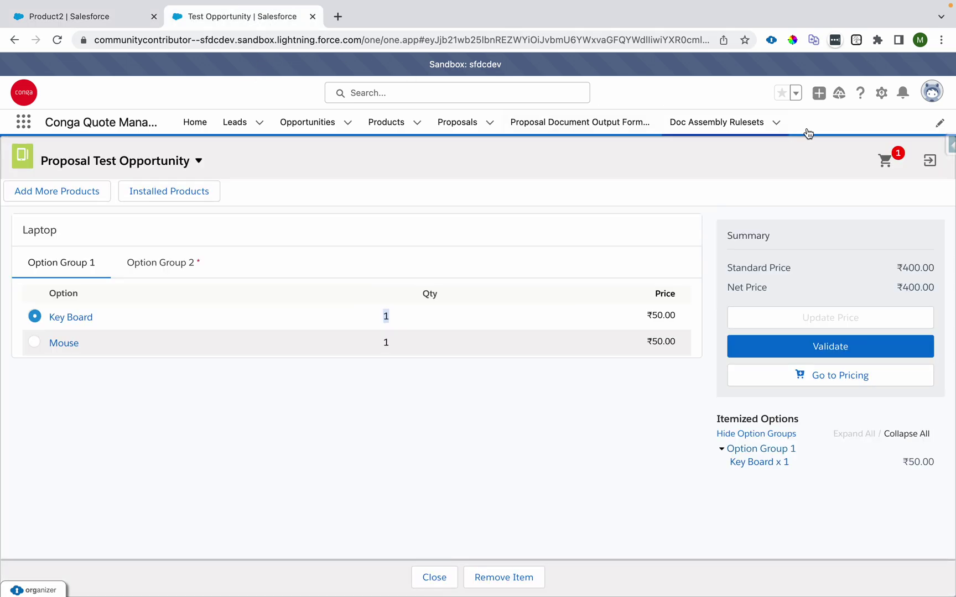
left_click(883, 167)
left_click(933, 270)
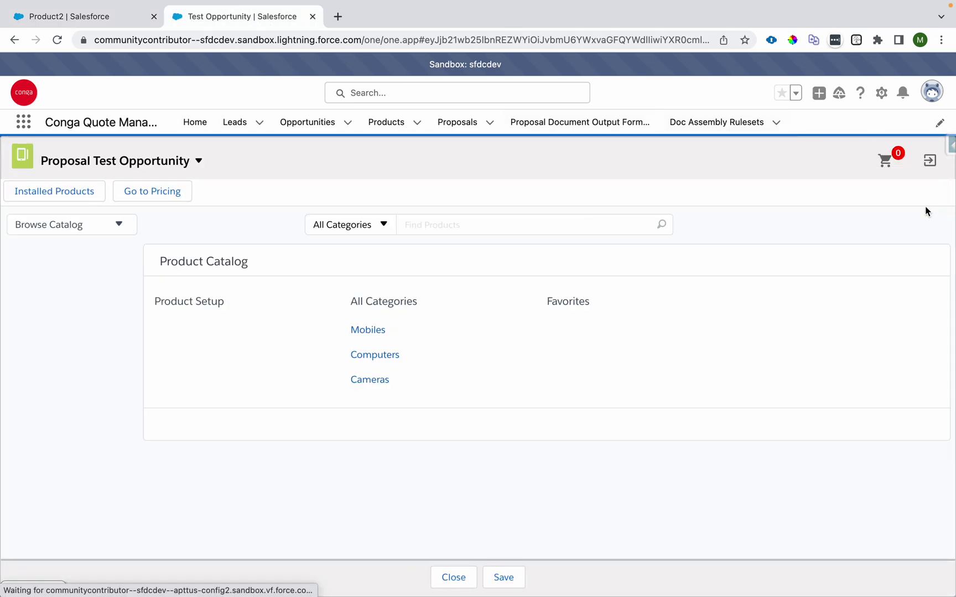
left_click(514, 37)
key("Return")
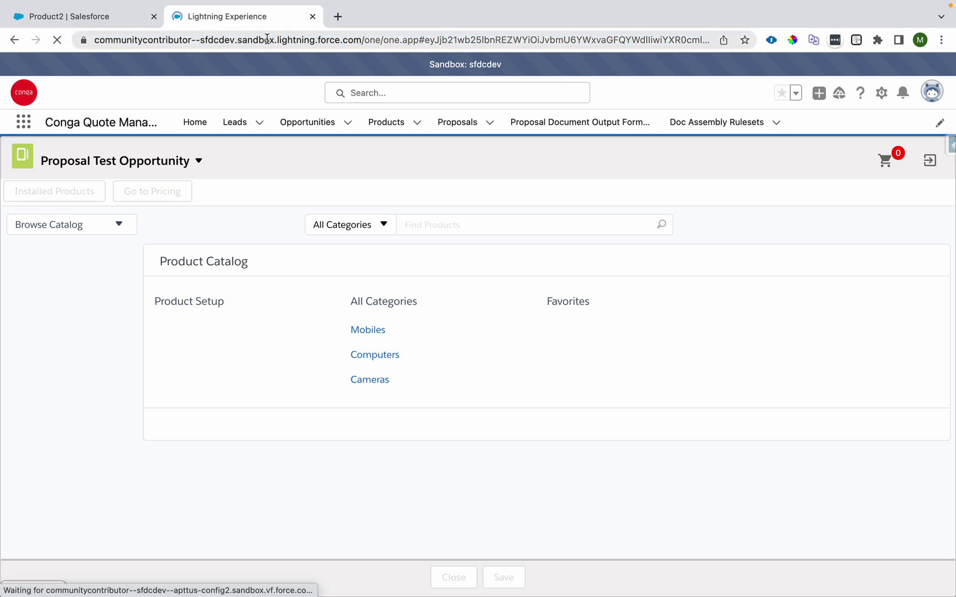
Review Option Group 1's minimum and maximum total quantity fields in the product setup and return to the opportunity's product catalog.
left_click(66, 17)
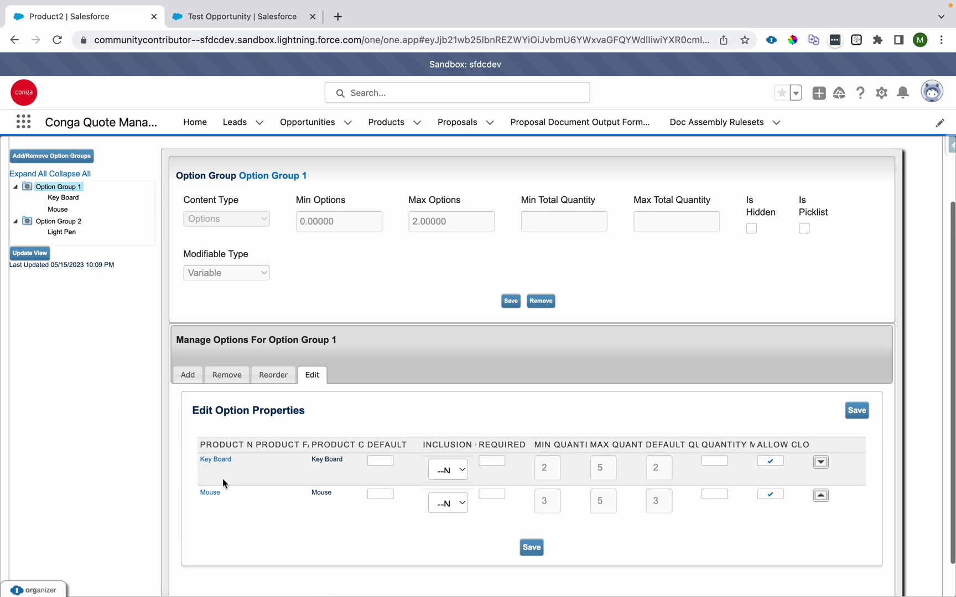
left_click_drag(504, 196, 711, 198)
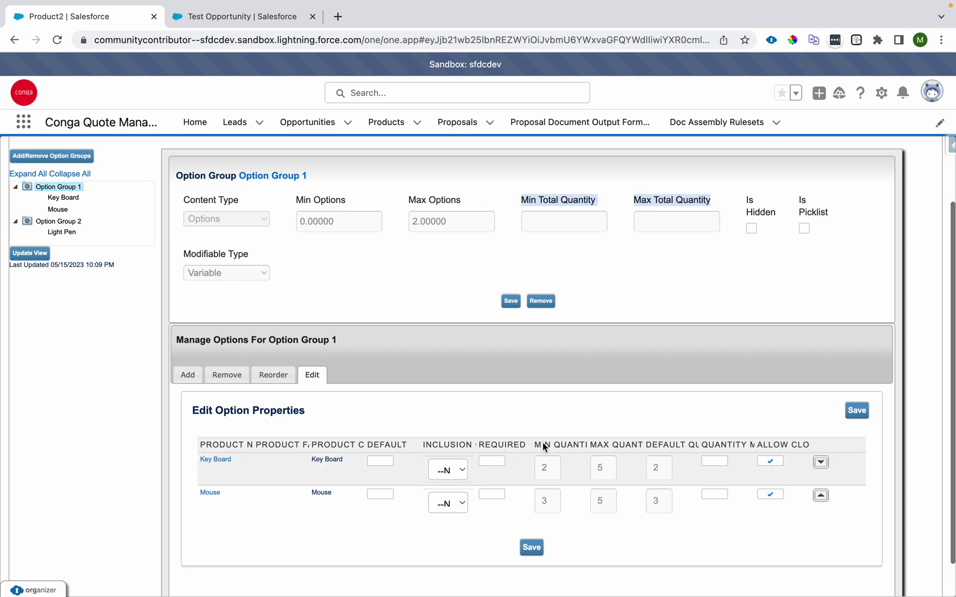
left_click(249, 17)
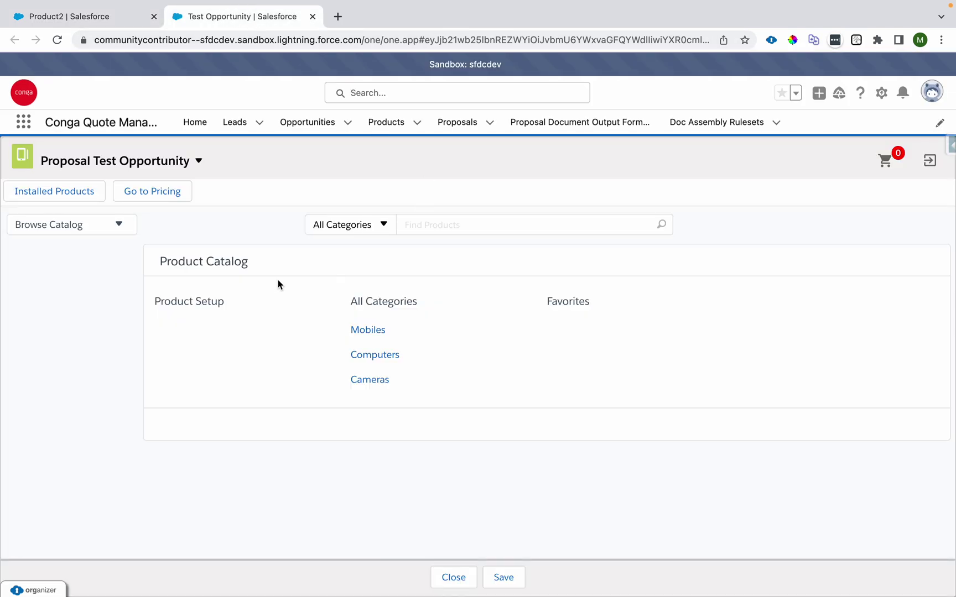
Configure the Laptop from the Product Setup category, select Key Board, and try to edit its quantity.
left_click(176, 303)
left_click(882, 427)
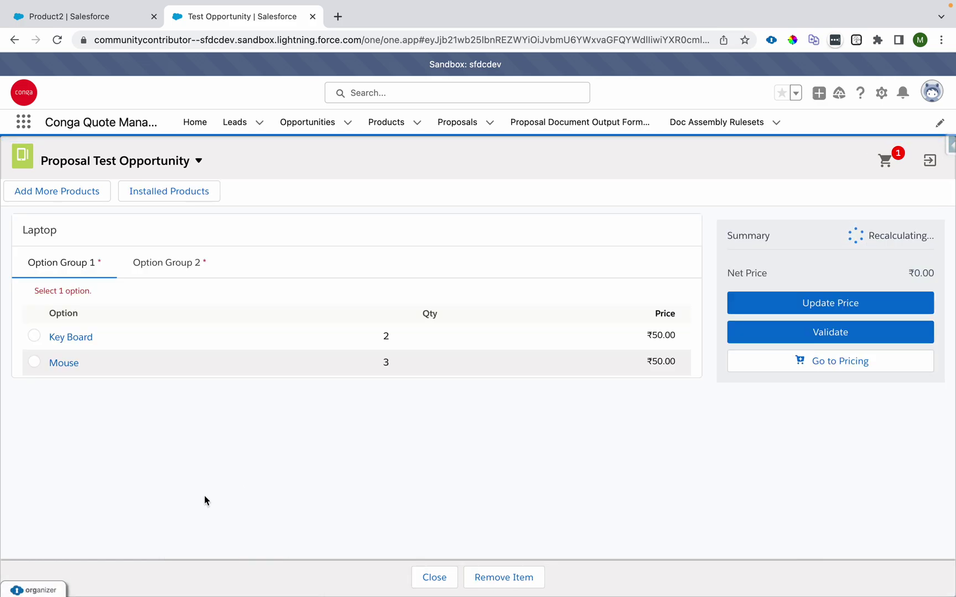
left_click(32, 336)
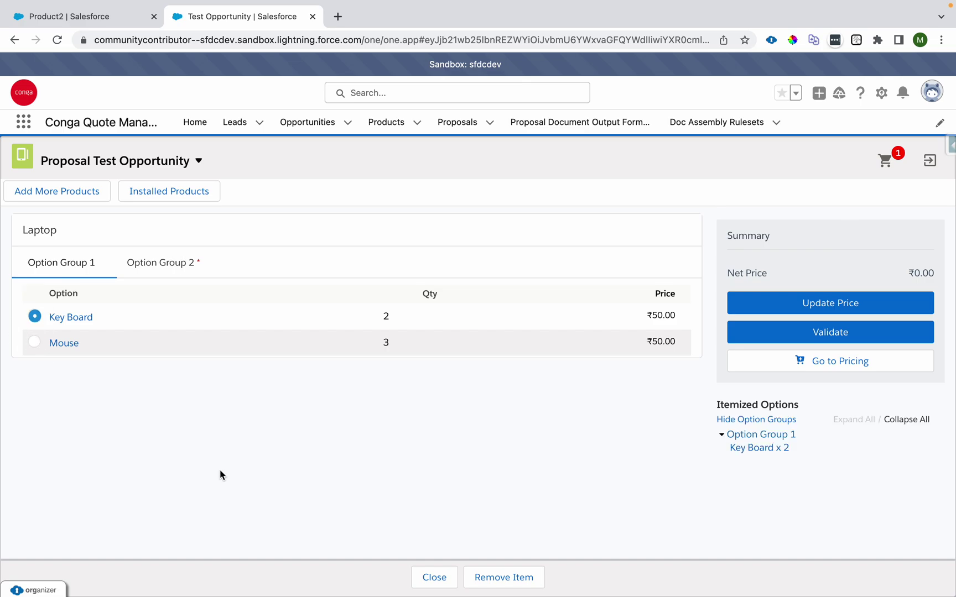
left_click(388, 319)
Make the quantity modifiable for both Key Board and Mouse in Option Group 1, save the option properties, and update the bundle view.
left_click(94, 24)
left_click(725, 463)
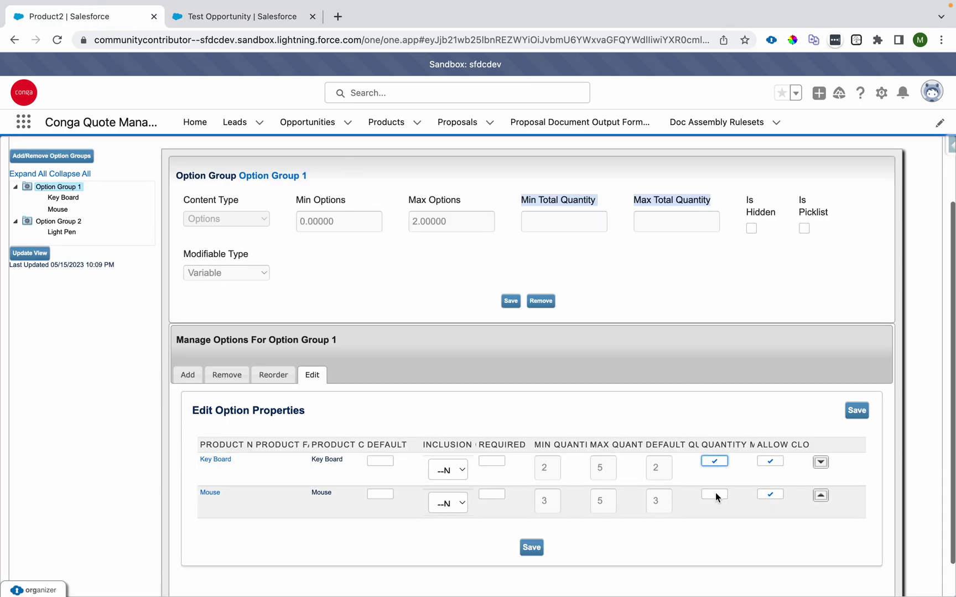
left_click(715, 494)
left_click(531, 548)
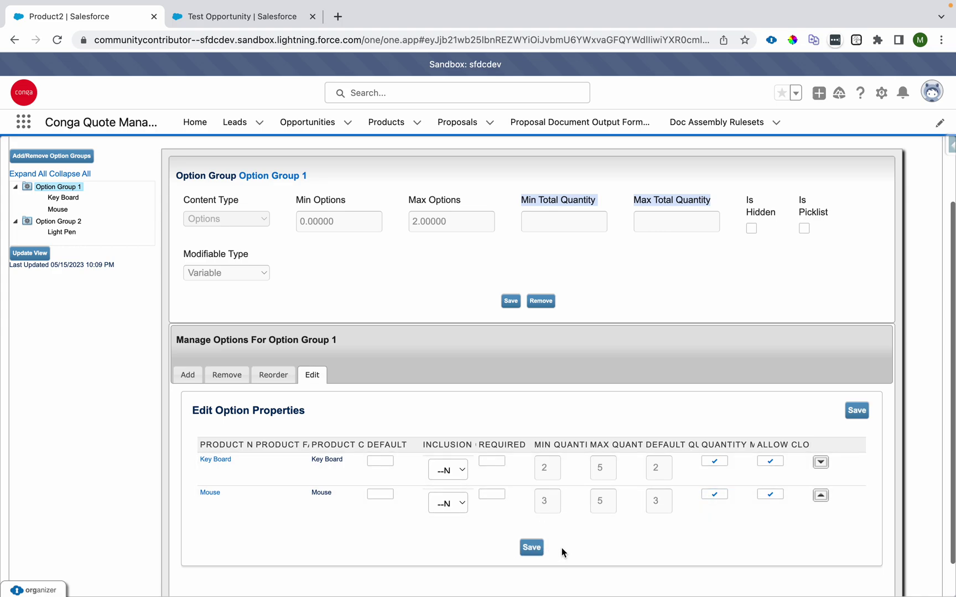
left_click(29, 253)
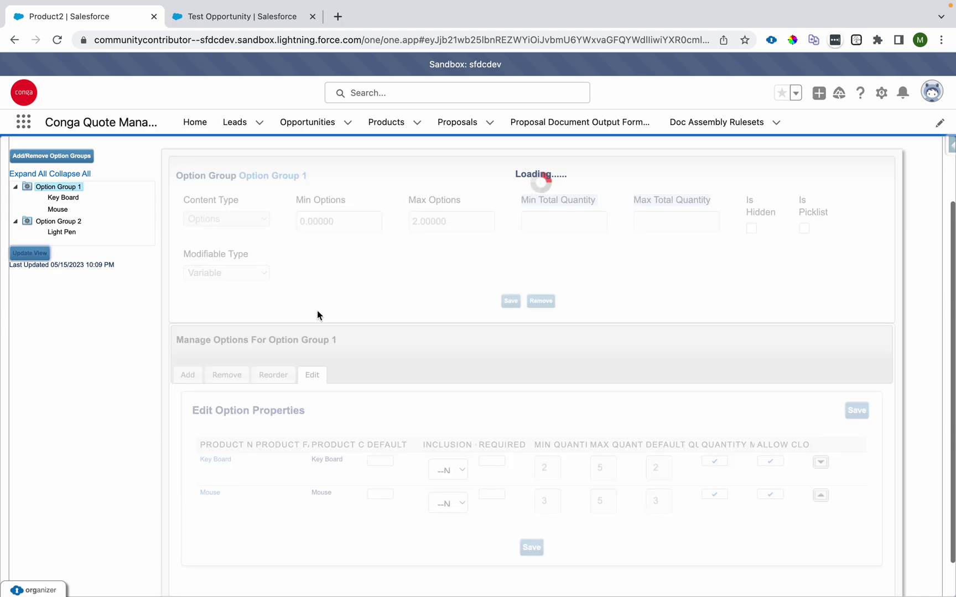
Return to the opportunity's configuration and remove the Laptop with its Key Board option from the cart.
left_click(242, 17)
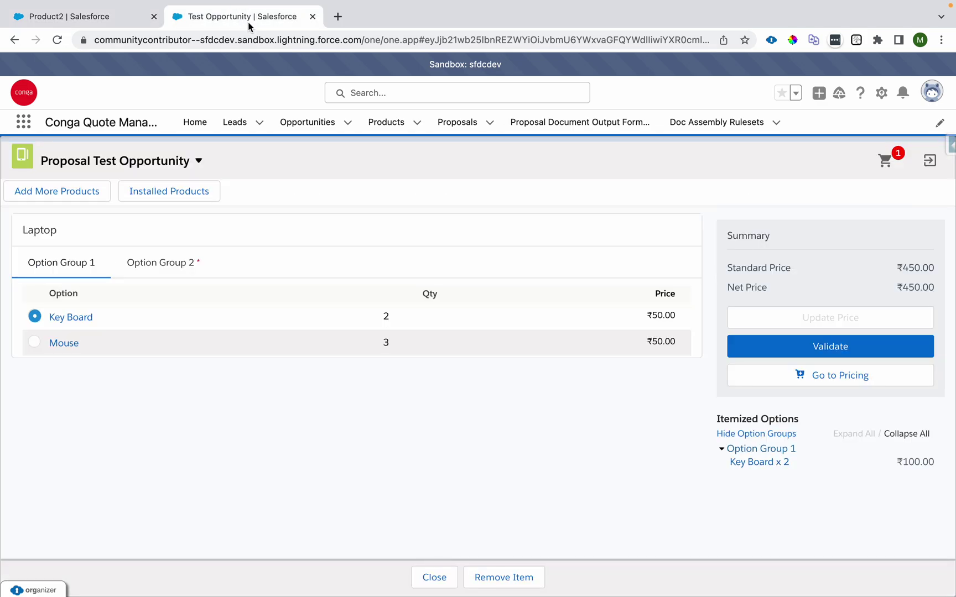
mouse_move(885, 160)
left_click(935, 212)
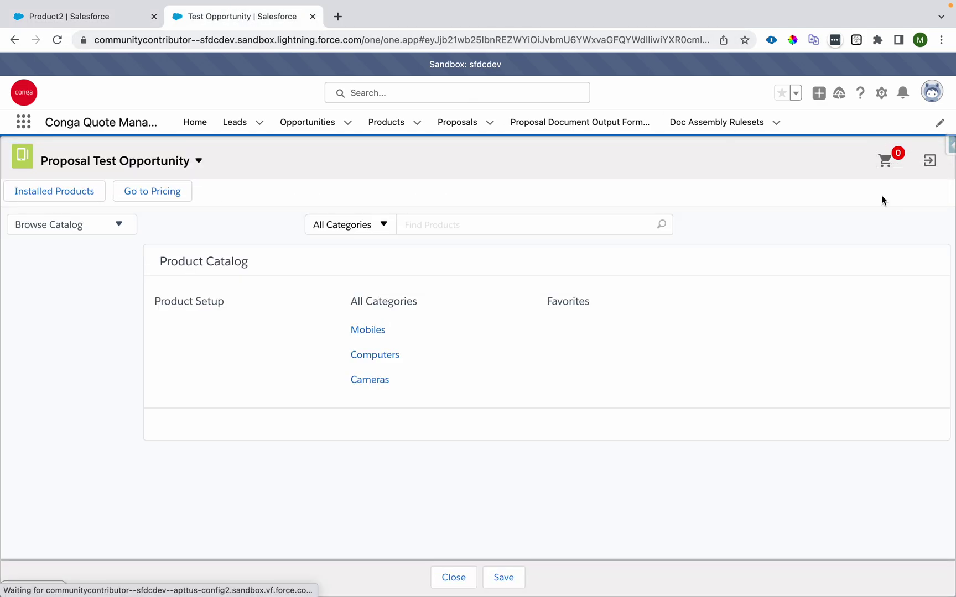
Force a reload of the configuration page through the developer tools, clear the console, and close the developer tools.
right_click(168, 260)
left_click(195, 370)
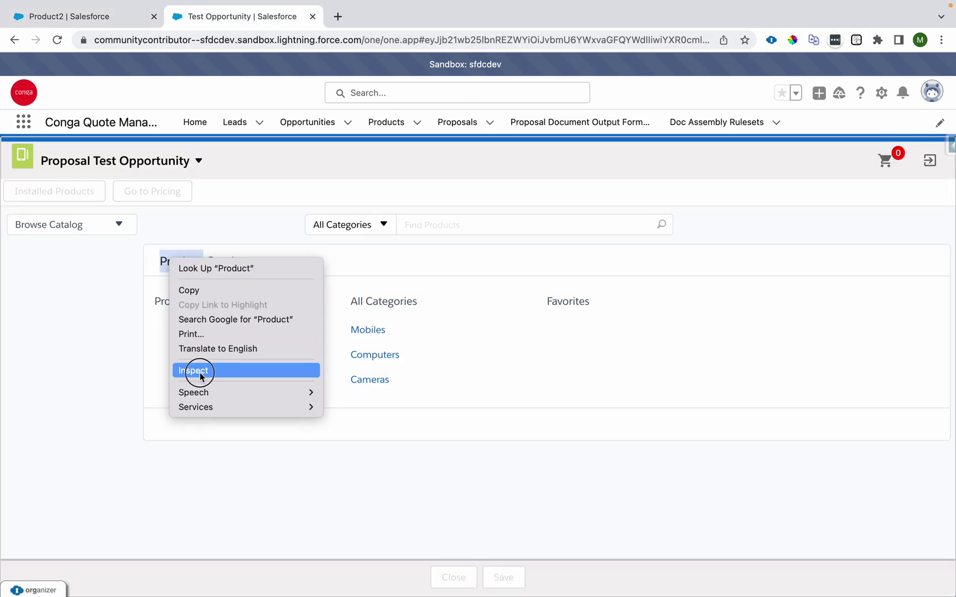
right_click(57, 39)
left_click(84, 99)
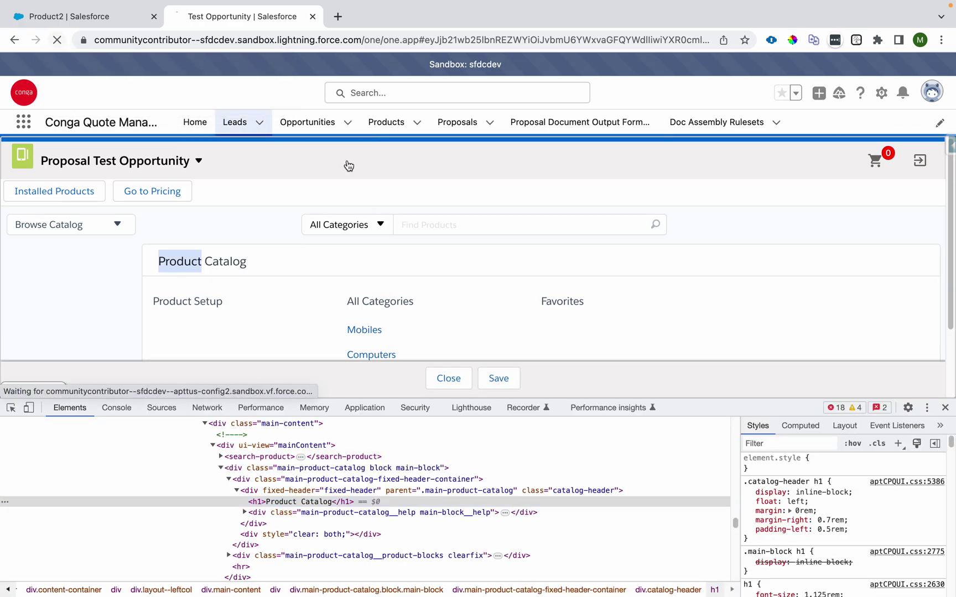
left_click(104, 413)
left_click(31, 425)
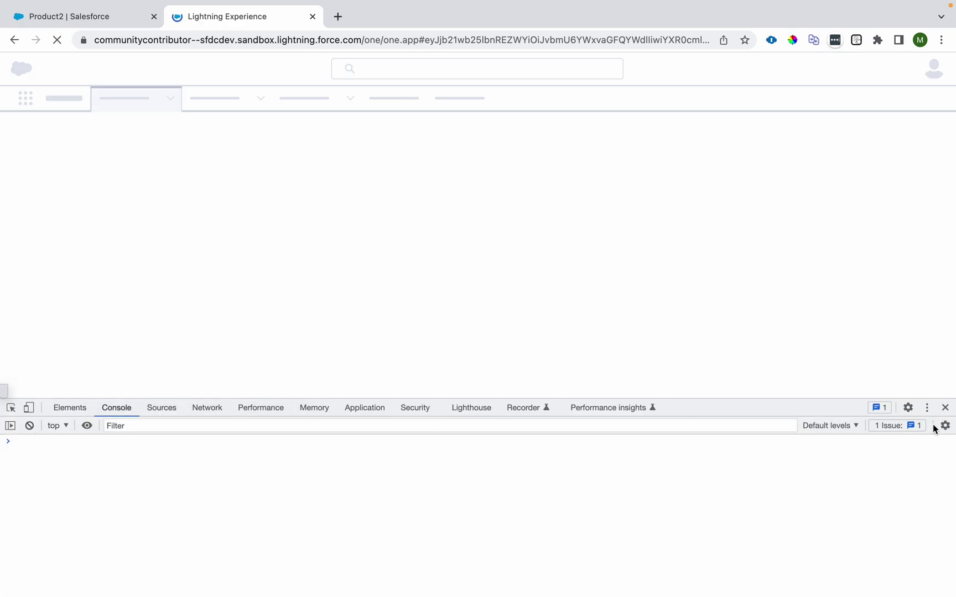
left_click(944, 407)
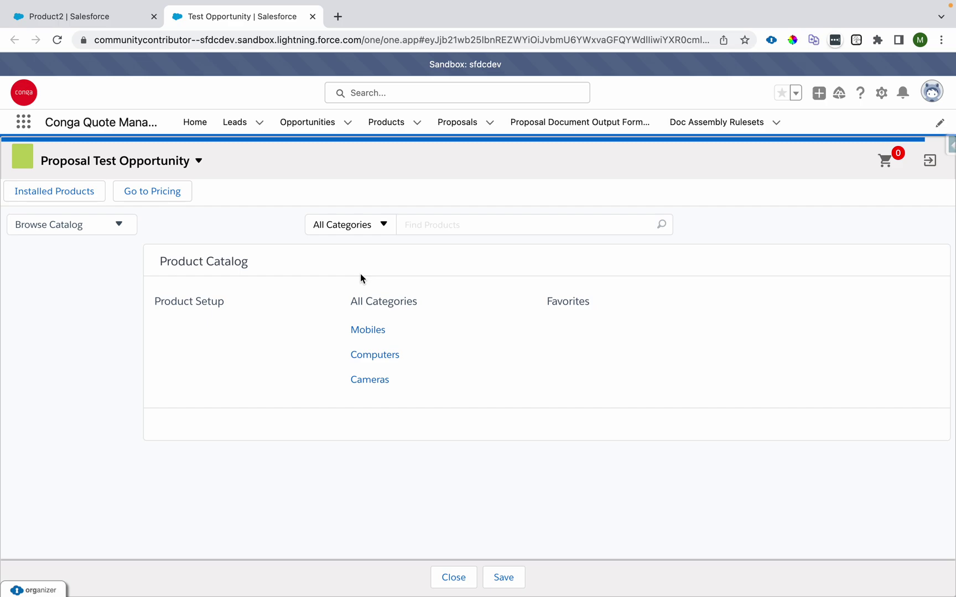
Configure the Laptop from the Product Setup catalog category and select Key Board in Option Group 1.
left_click(207, 297)
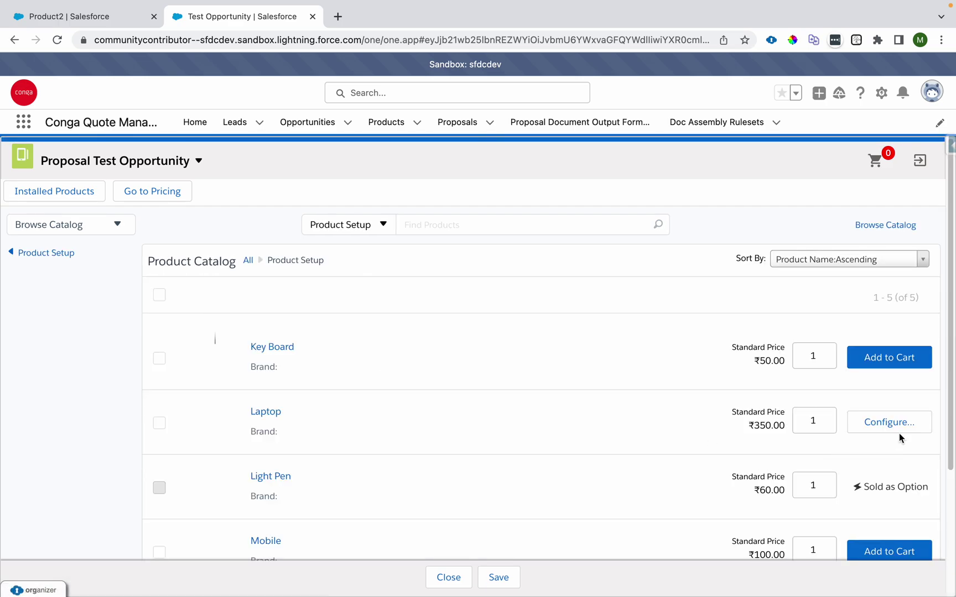
left_click(897, 431)
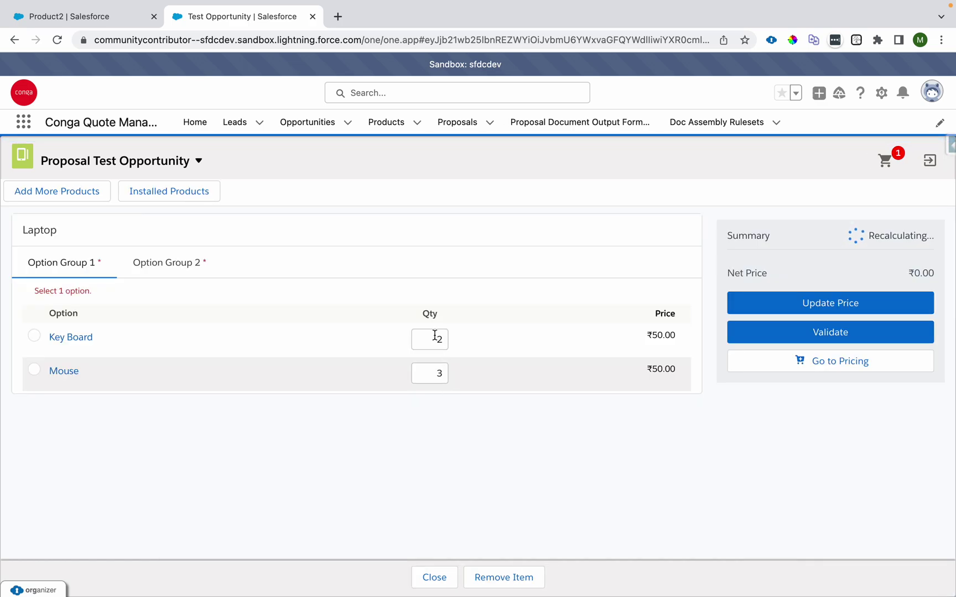
left_click(34, 336)
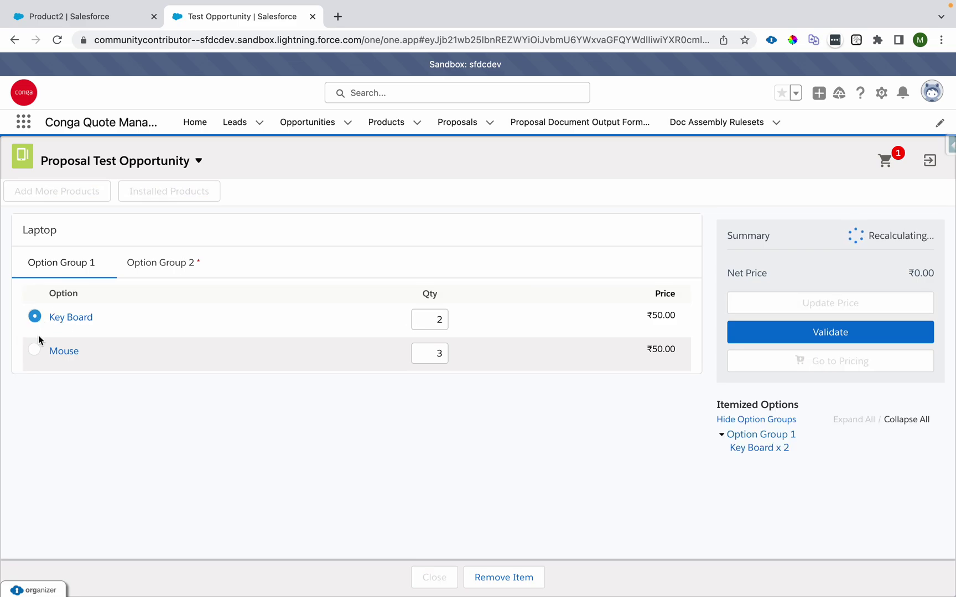
Set the Key Board quantity to 1 to test the minimum limit and read its validation message.
left_click(434, 324)
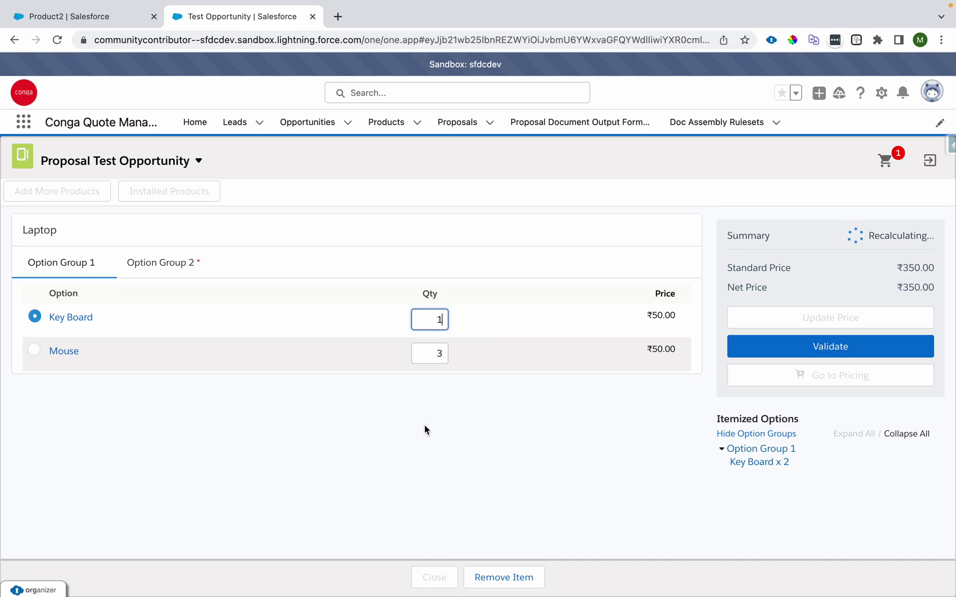
left_click(425, 426)
mouse_move(503, 342)
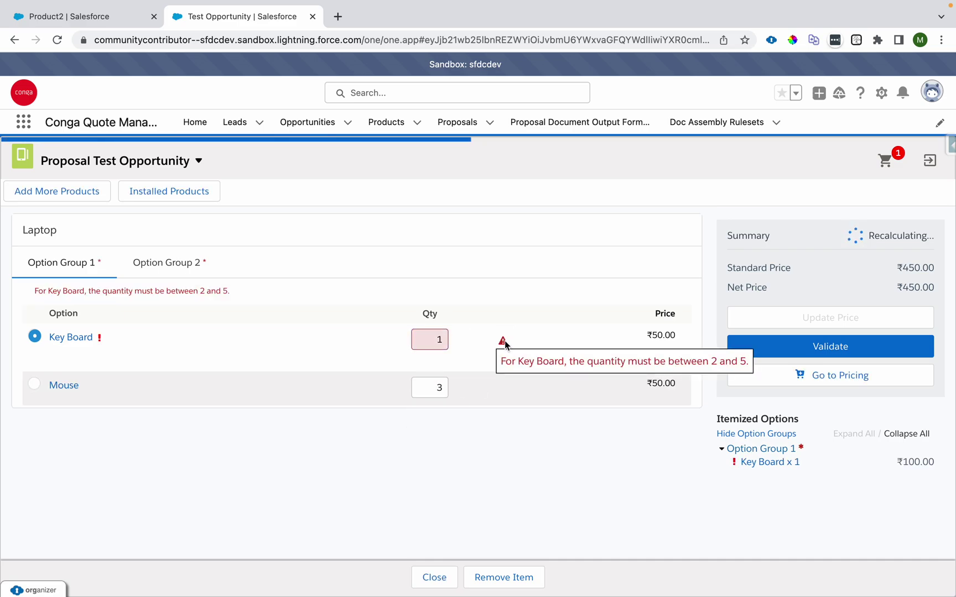
left_click_drag(518, 361, 713, 374)
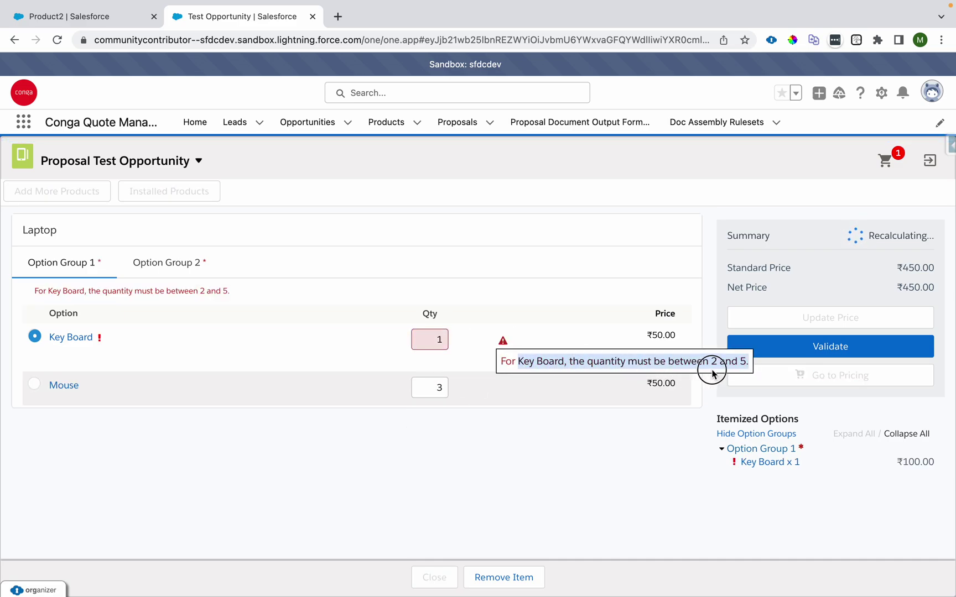
Test the Key Board's maximum limit with quantities 5 and 6, and check the validation message.
left_click(430, 339)
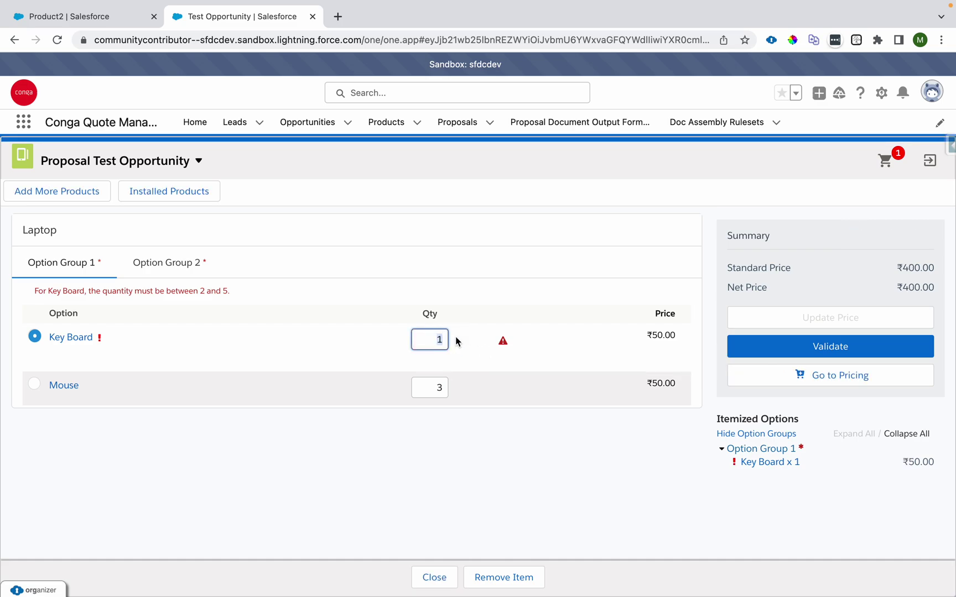
type("5")
left_click(444, 322)
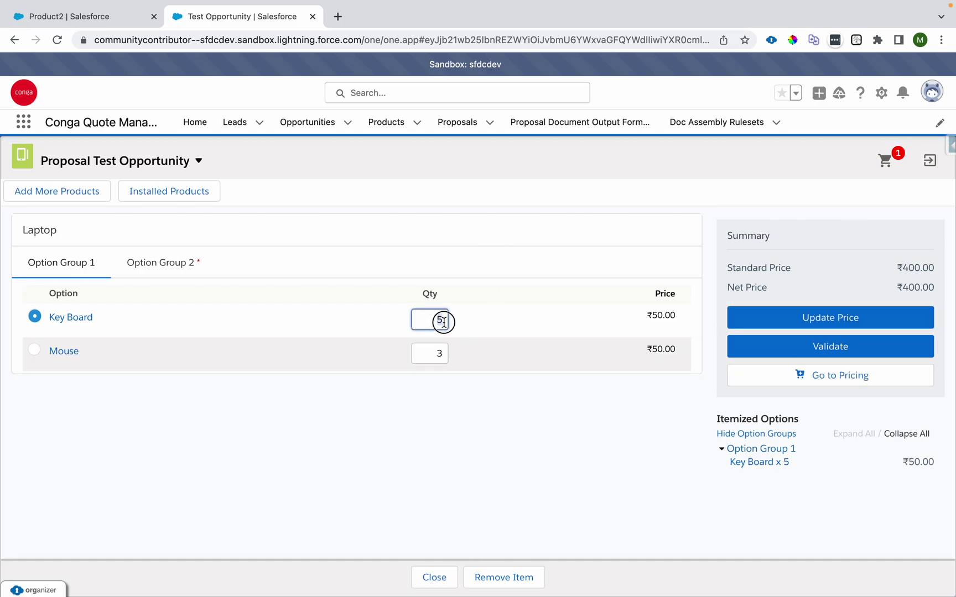
type("6")
left_click(487, 414)
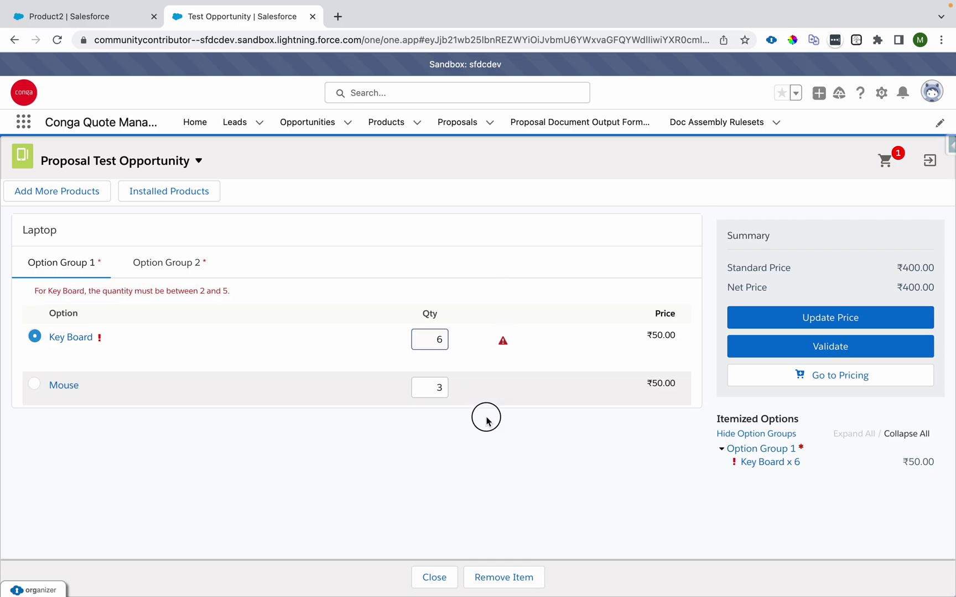
left_click(504, 346)
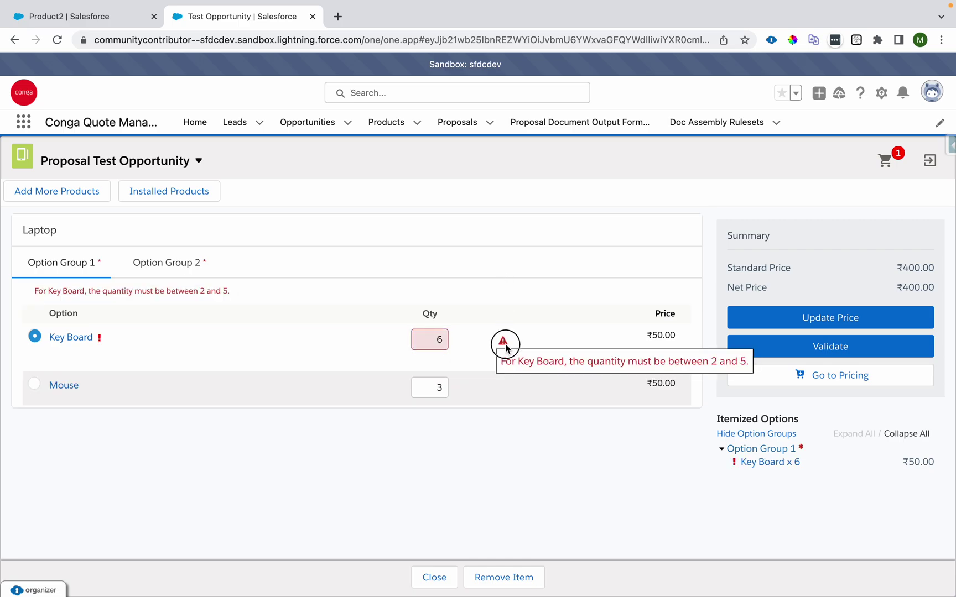
Set the Key Board quantity back to 2.
left_click(427, 336)
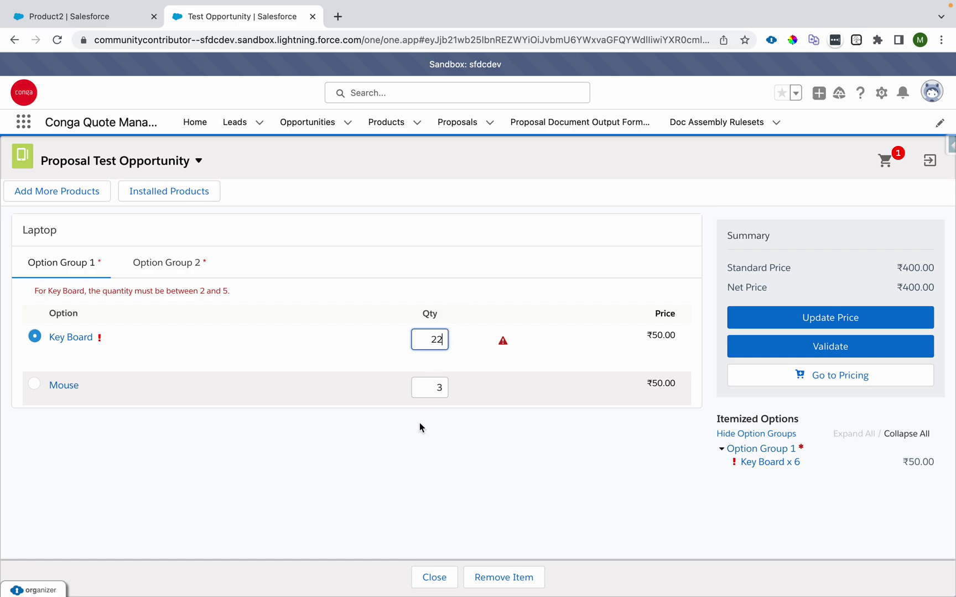
type("2")
left_click(404, 455)
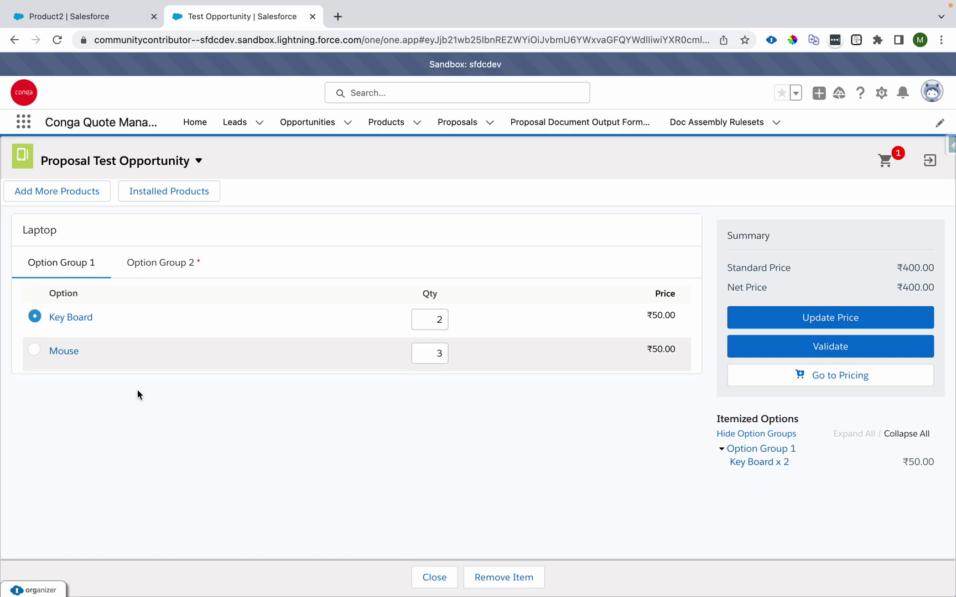
Select Mouse in Option Group 1 and set its quantity to 2 to test the minimum limit.
left_click(34, 351)
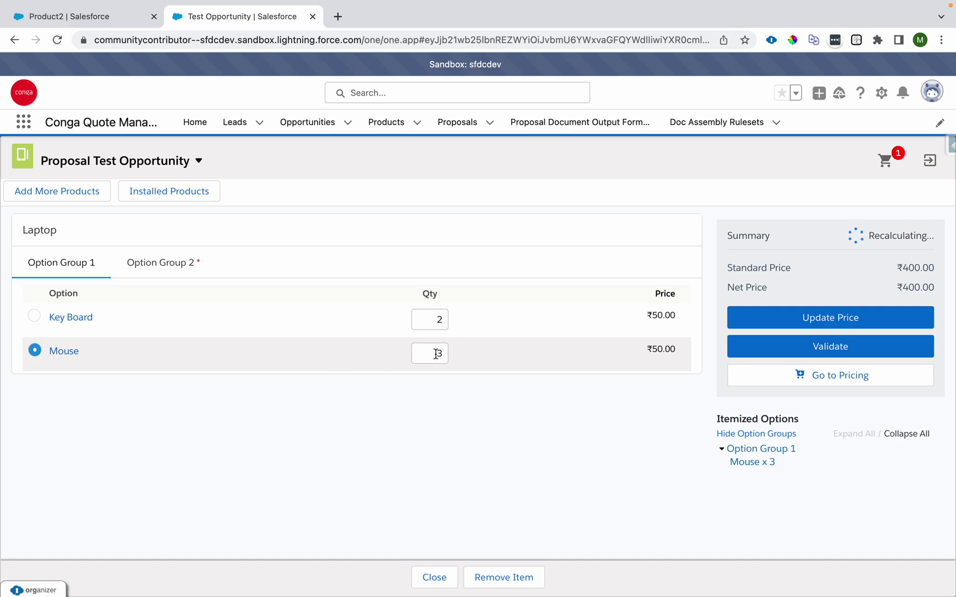
left_click_drag(436, 354, 471, 362)
type("2")
left_click(431, 433)
mouse_move(504, 376)
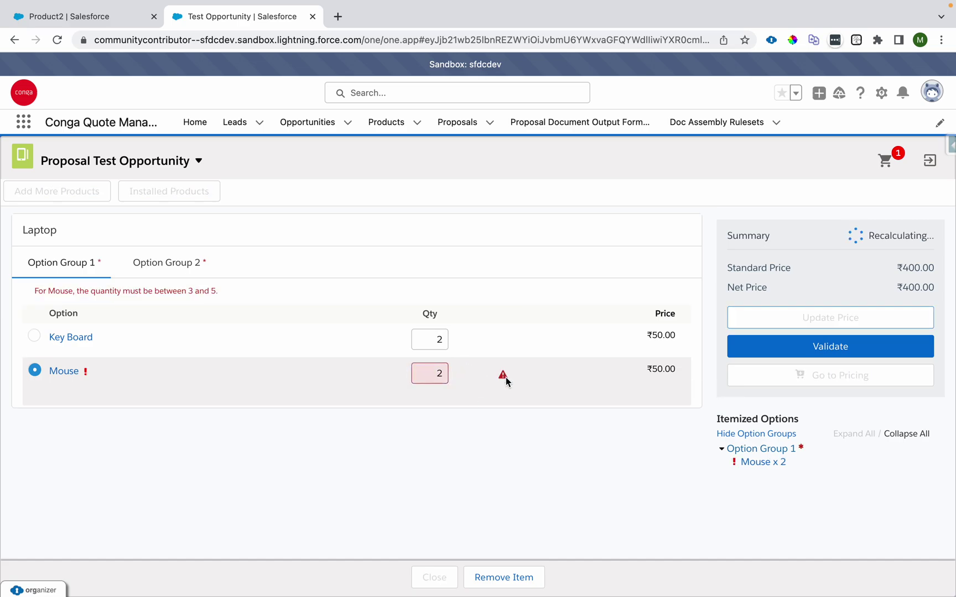
Set the Mouse quantity to 6 to test the maximum limit.
left_click_drag(420, 374, 456, 376)
type("6")
left_click(423, 455)
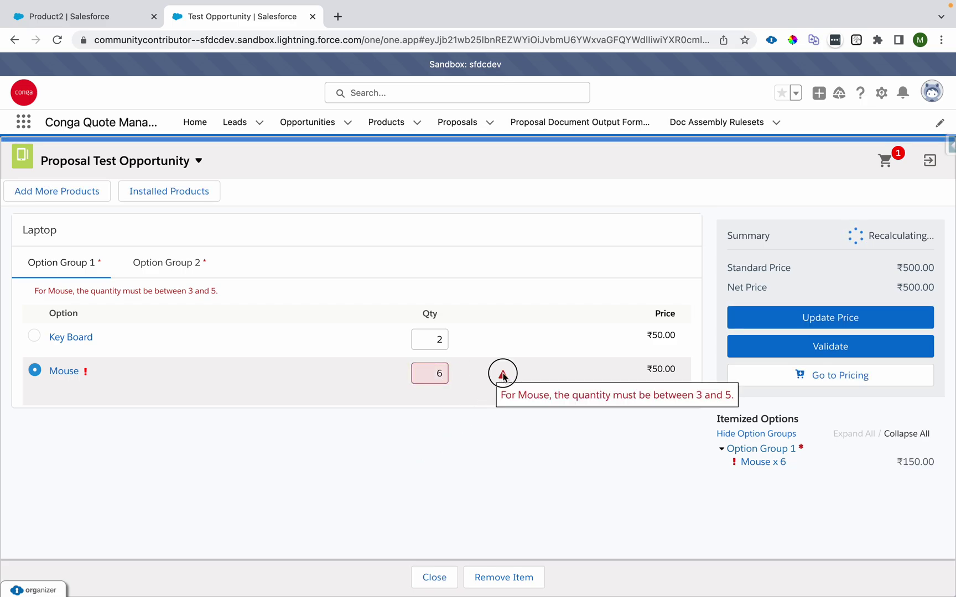
Set the Mouse quantity to 5 and return to the Laptop bundle's option properties in the product setup.
left_click(435, 371)
key("BackSpace")
type("5")
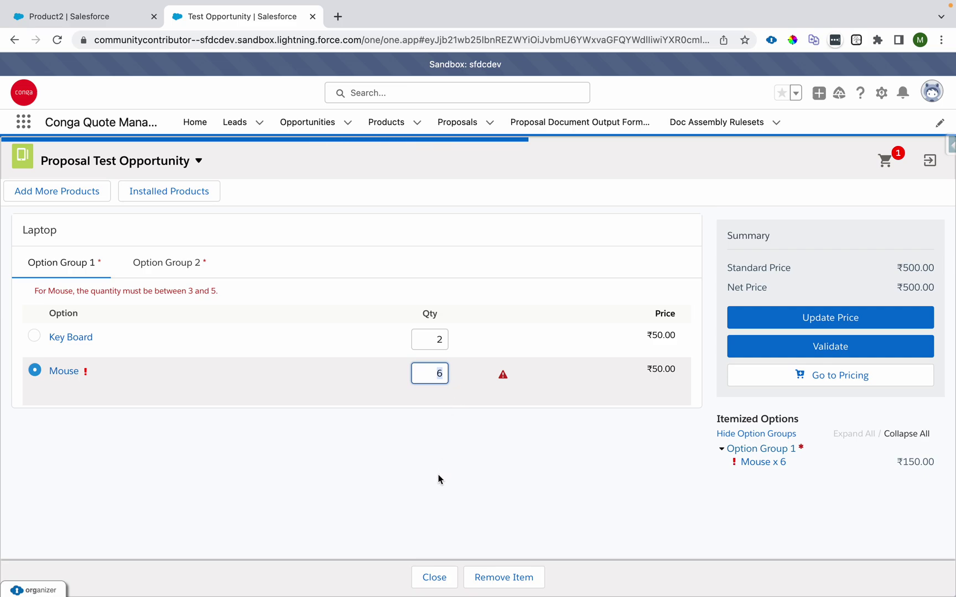
left_click(433, 483)
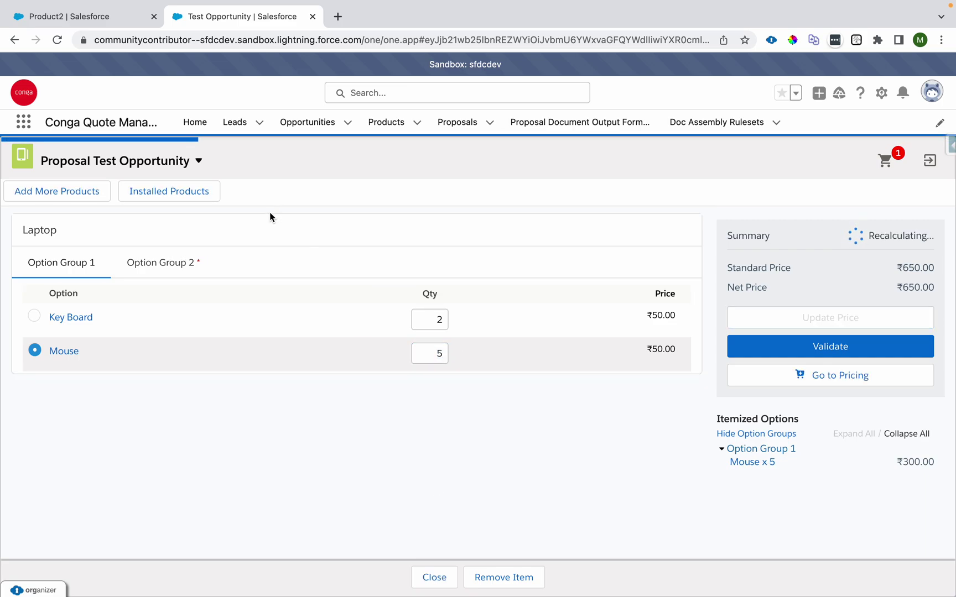
left_click(87, 16)
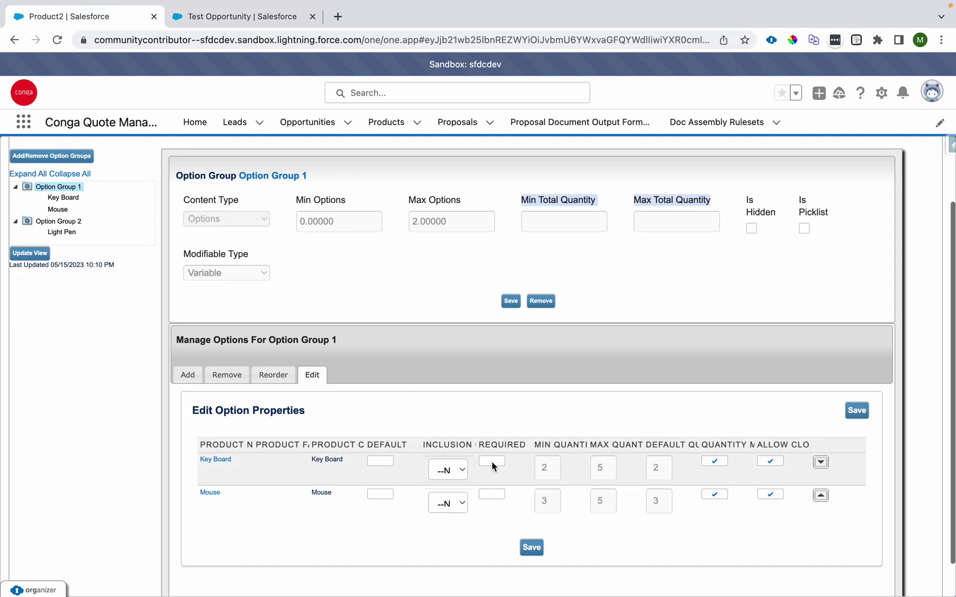
Mark the Key Board option as required and clear the default quantities of Key Board and Mouse.
left_click(492, 462)
left_click(656, 469)
left_click(572, 298)
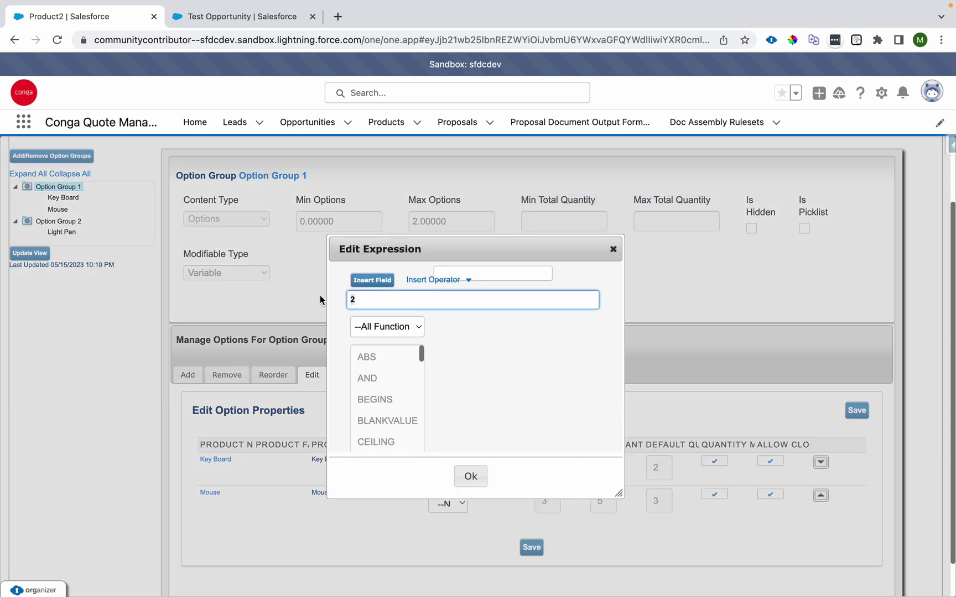
left_click(470, 476)
left_click(661, 501)
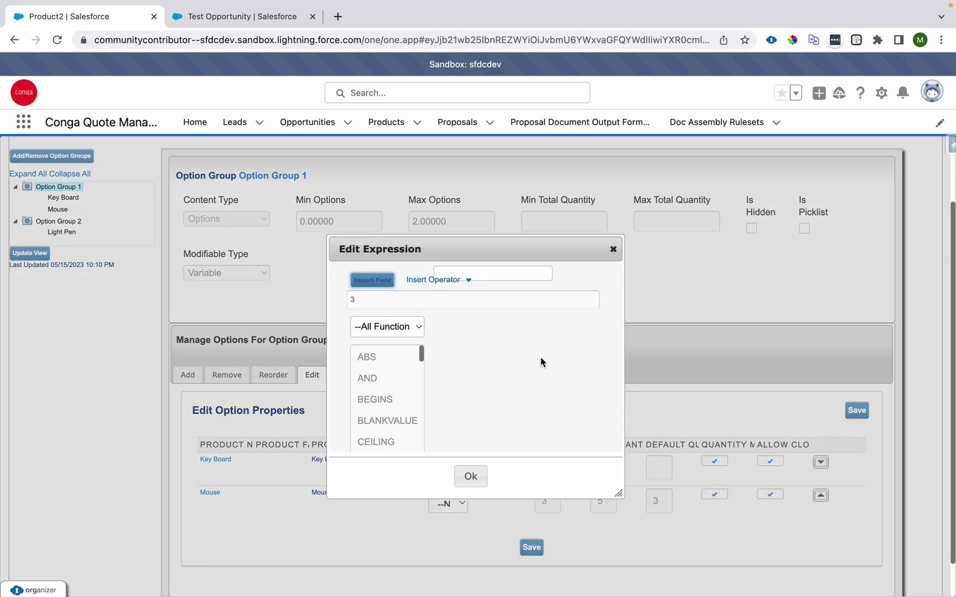
left_click(339, 301)
key("BackSpace")
left_click(470, 476)
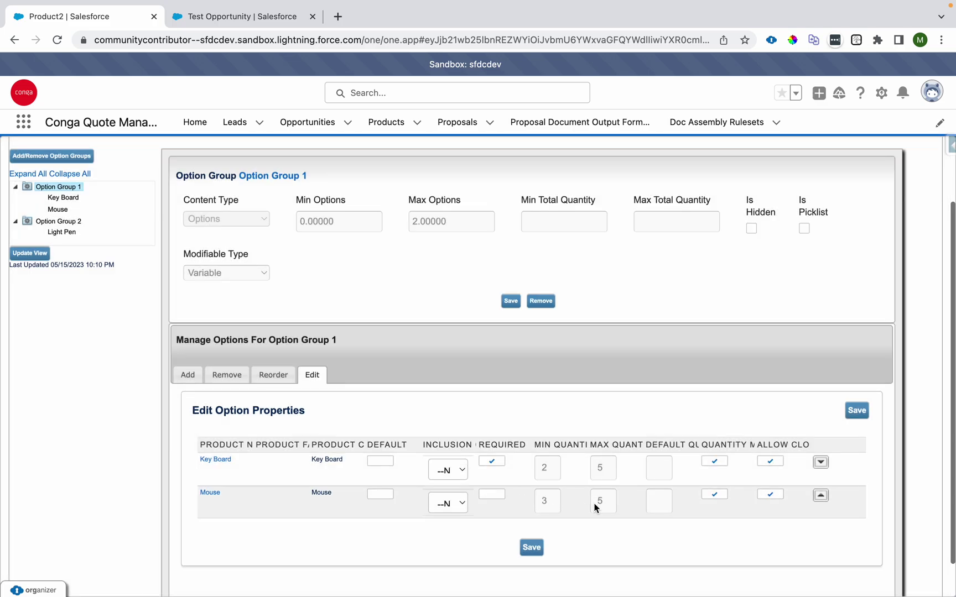
Clear the maximum quantities of the Mouse and Key Board options.
left_click(601, 502)
left_click_drag(396, 296, 337, 304)
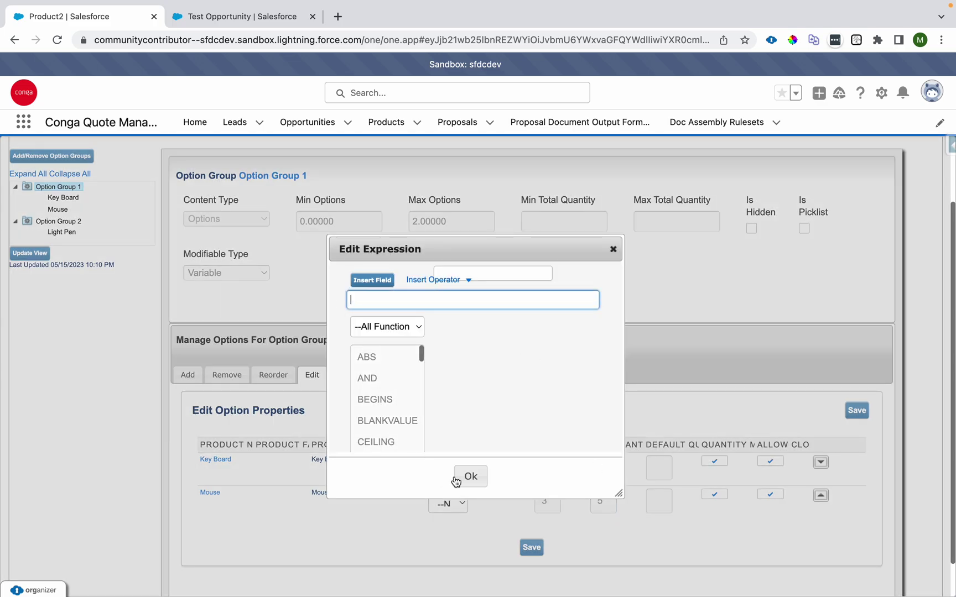
left_click(456, 480)
left_click(609, 493)
left_click_drag(412, 301, 317, 301)
key("BackSpace")
left_click(470, 476)
Clear the minimum quantities of Mouse and Key Board and save the option properties.
left_click(545, 505)
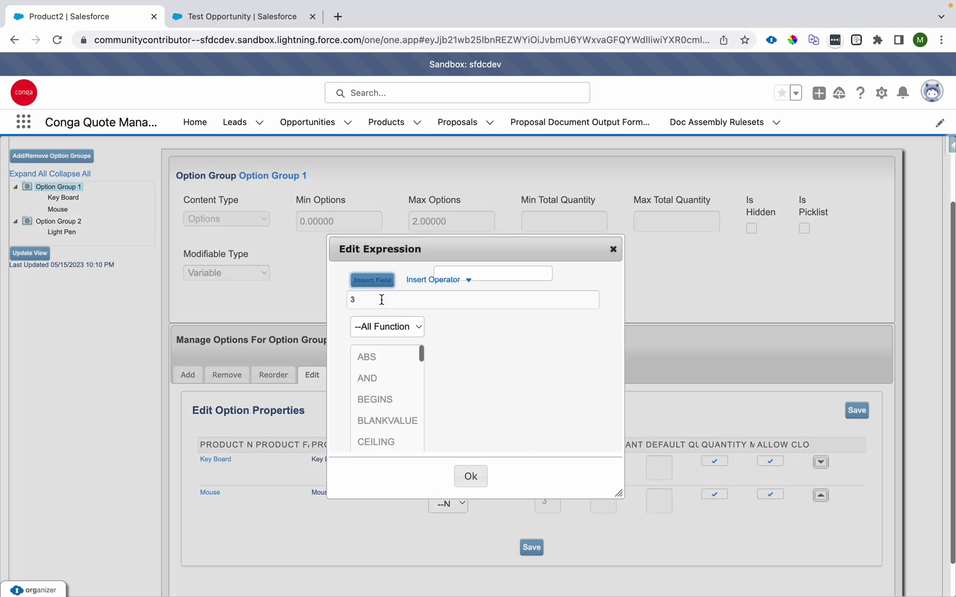
left_click_drag(381, 299, 312, 302)
left_click(471, 477)
left_click(553, 467)
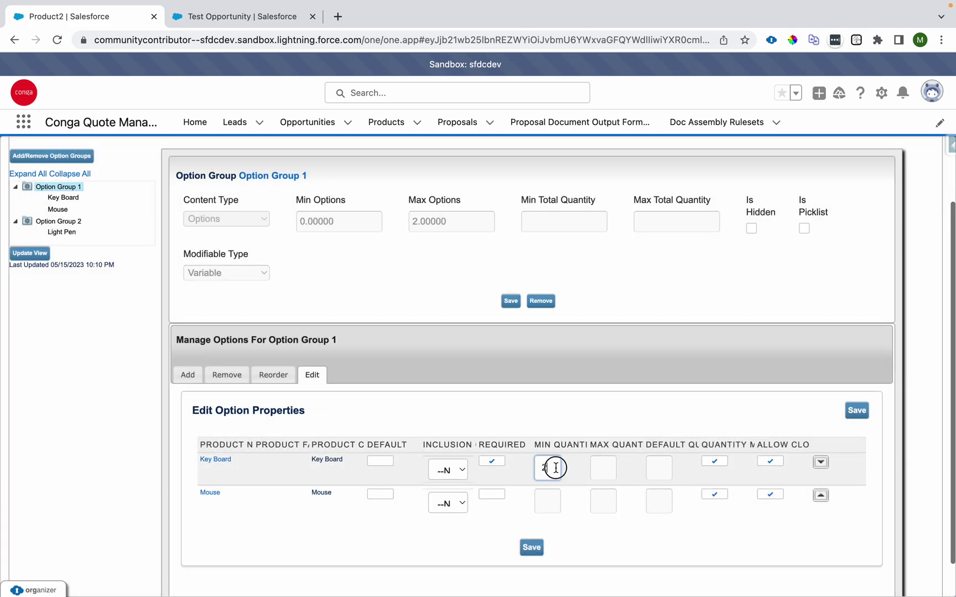
left_click_drag(387, 300, 344, 298)
key("BackSpace")
left_click(470, 476)
left_click(527, 545)
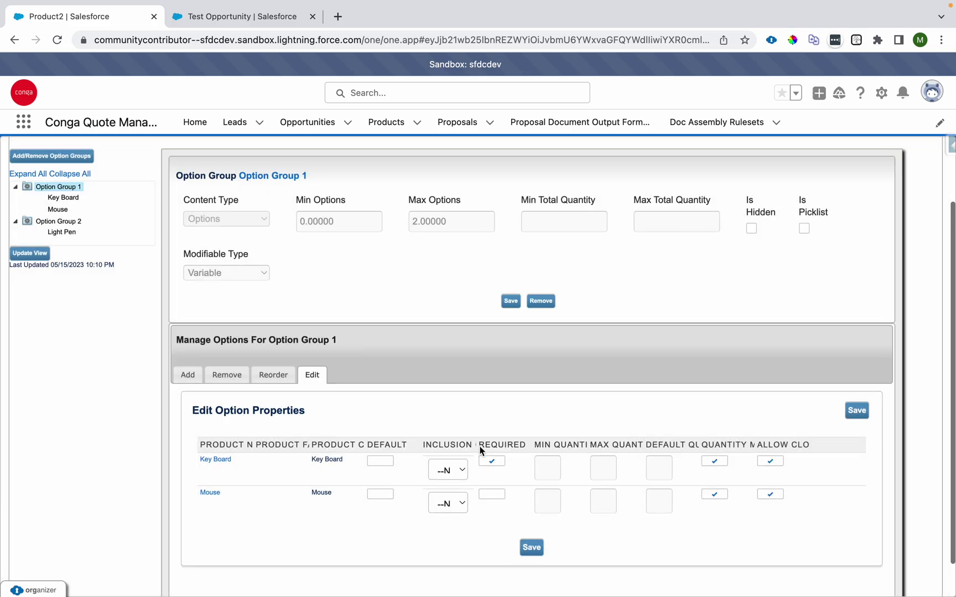
Save Option Group 1 with the modifiable type Fixed and update the bundle view.
left_click(260, 274)
left_click(249, 287)
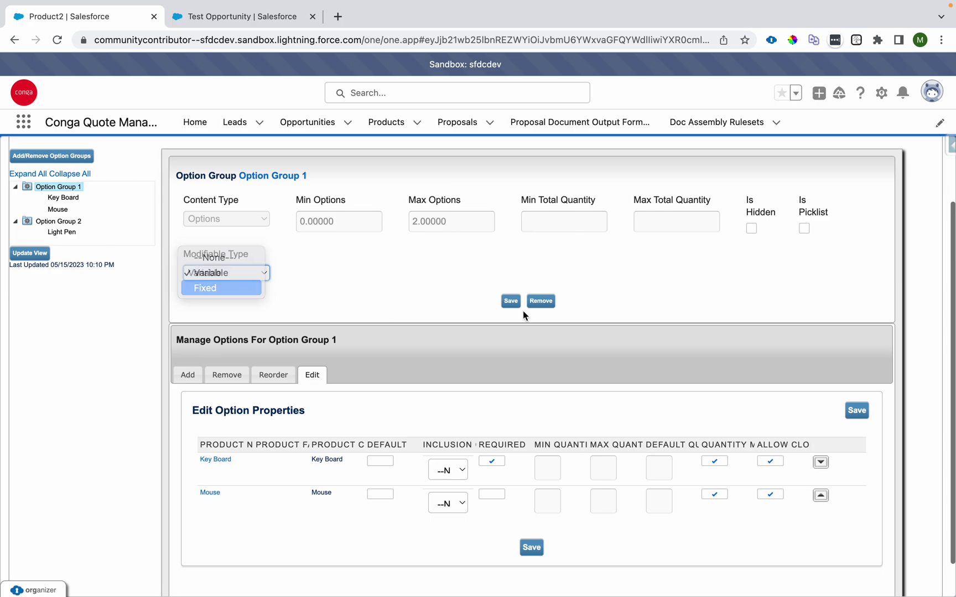
left_click(510, 301)
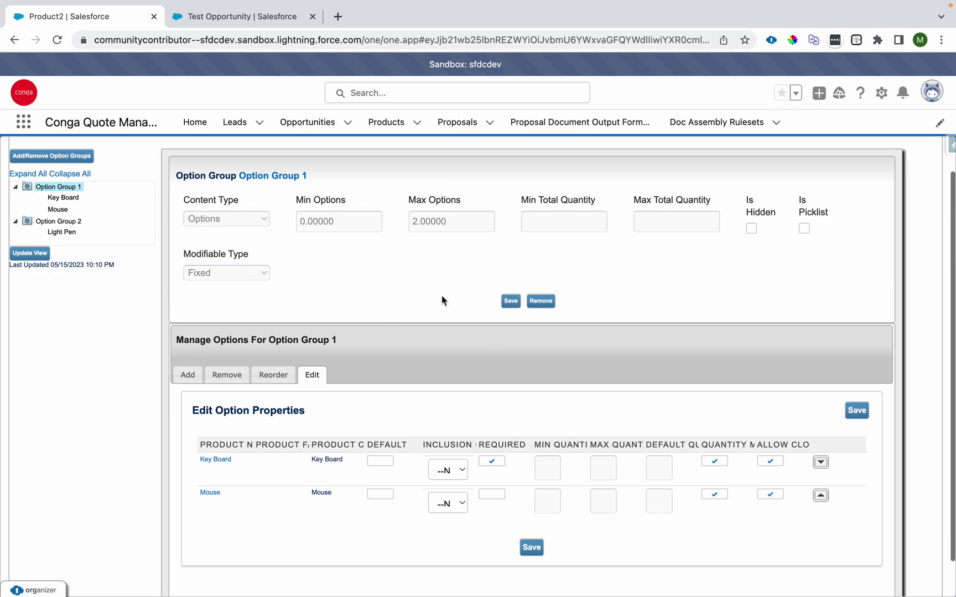
left_click(31, 255)
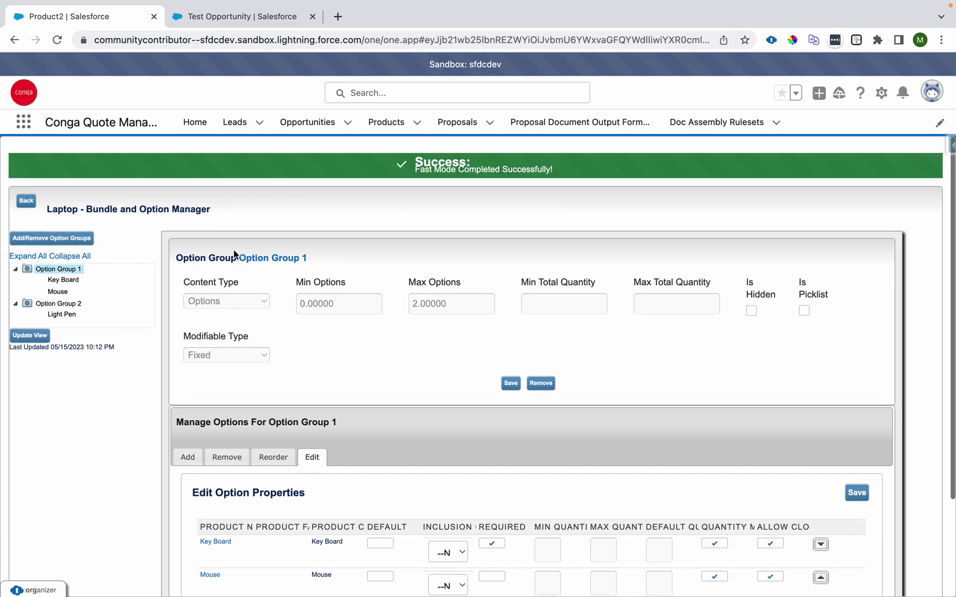
Switch to the Test Opportunity configuration and remove the Laptop from the cart.
left_click(233, 16)
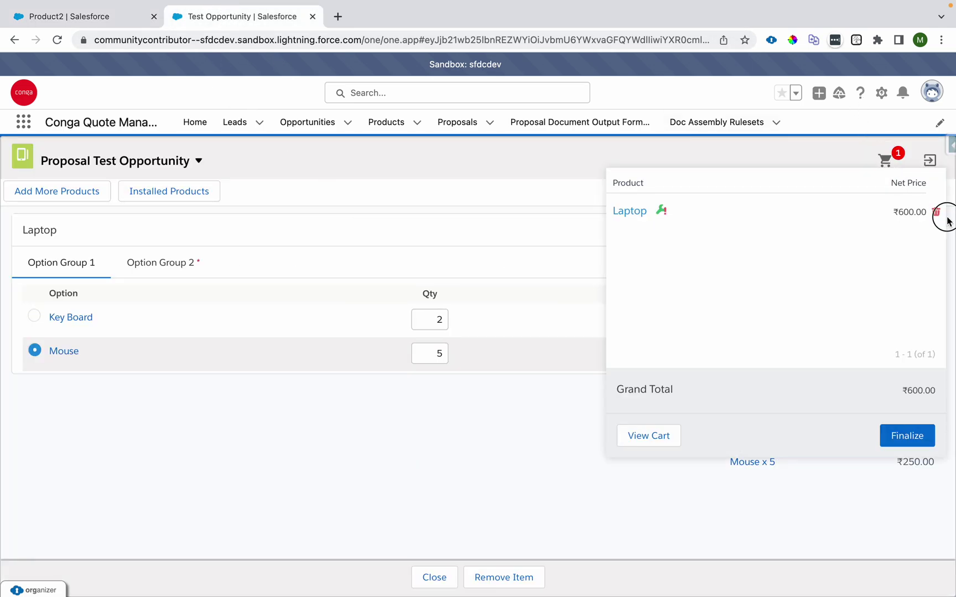
mouse_move(887, 166)
left_click(935, 211)
Hard-reload the proposal's catalog page using the browser's developer tools, and close the tools.
right_click(253, 204)
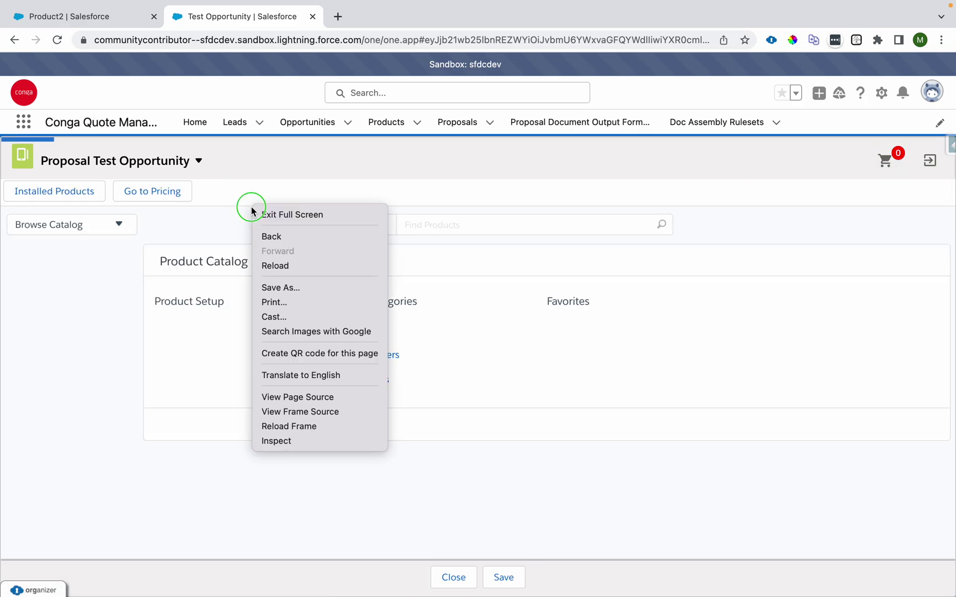
left_click(277, 441)
right_click(57, 40)
left_click(92, 102)
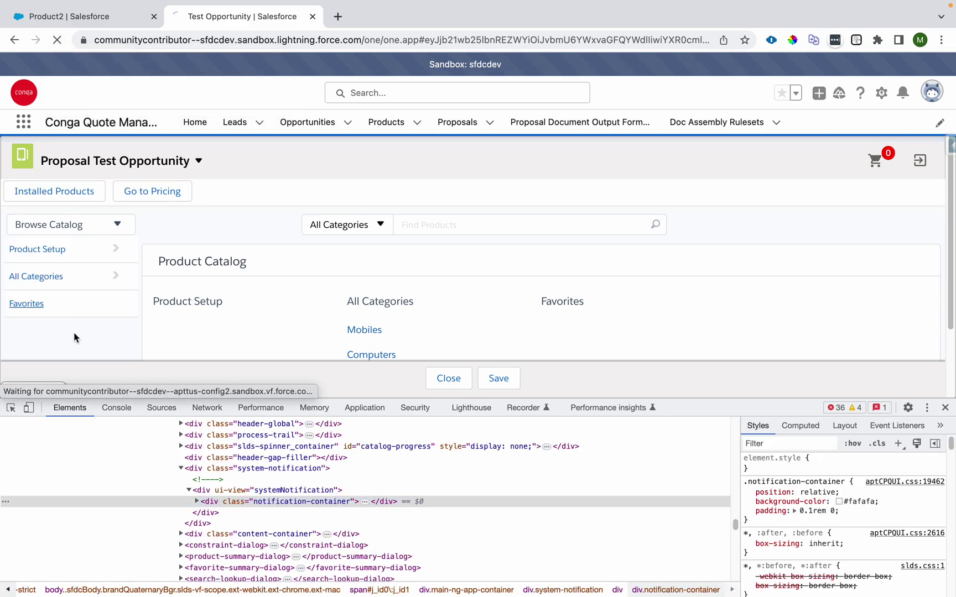
left_click(944, 408)
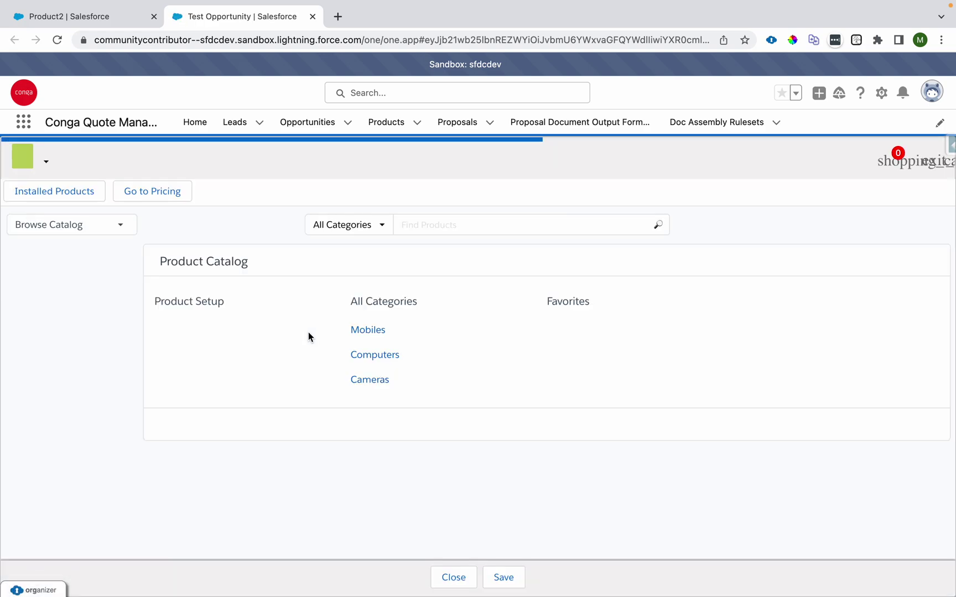
Configure the Laptop from the Product Setup category, and view and close the Key Board option's details.
left_click(184, 303)
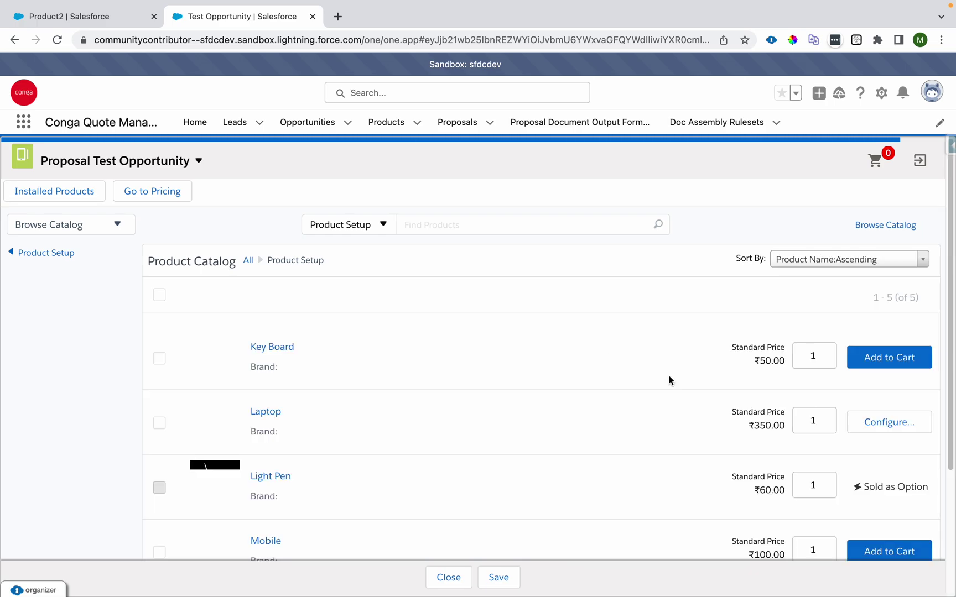
left_click(902, 430)
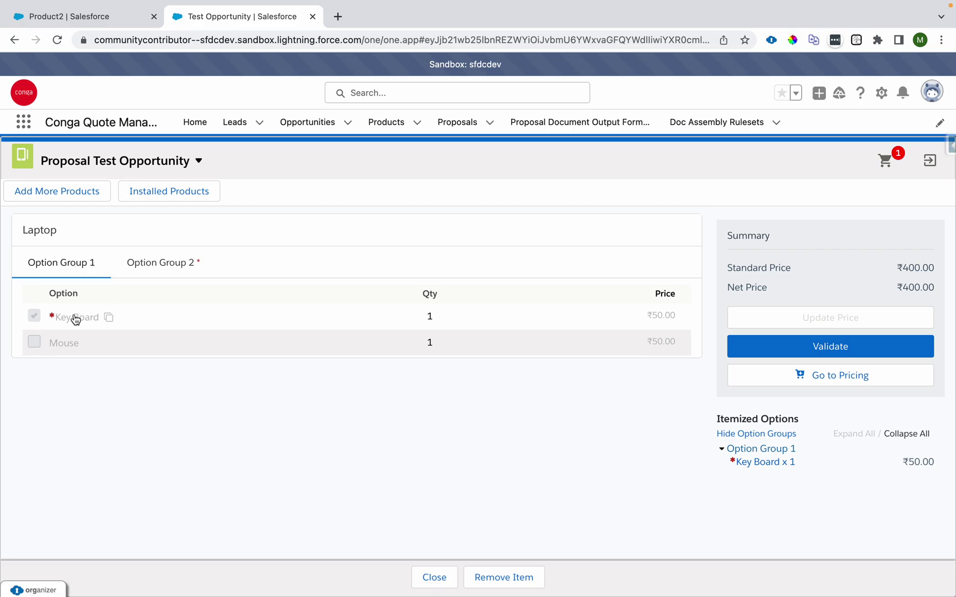
left_click_drag(73, 322, 95, 324)
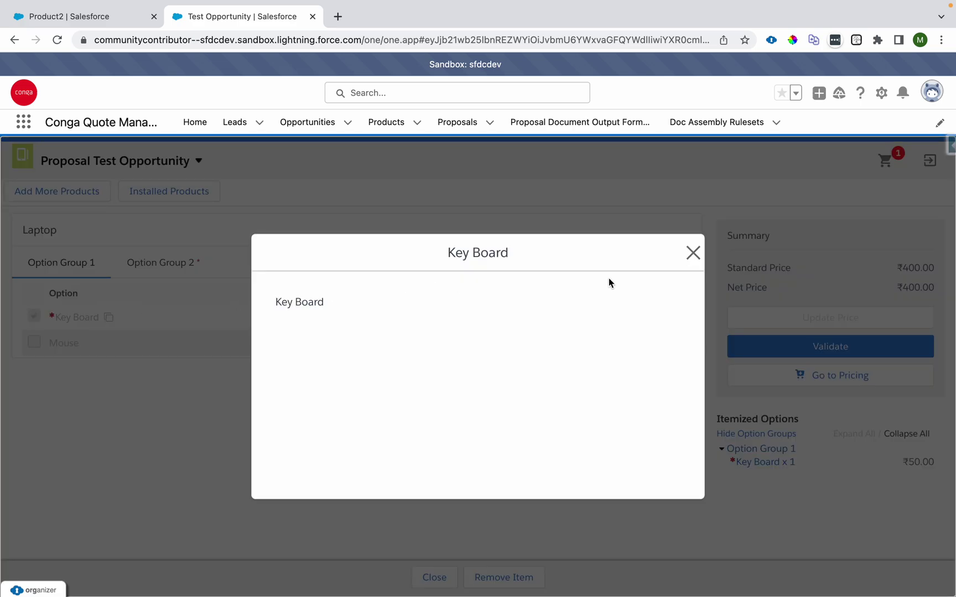
left_click(693, 254)
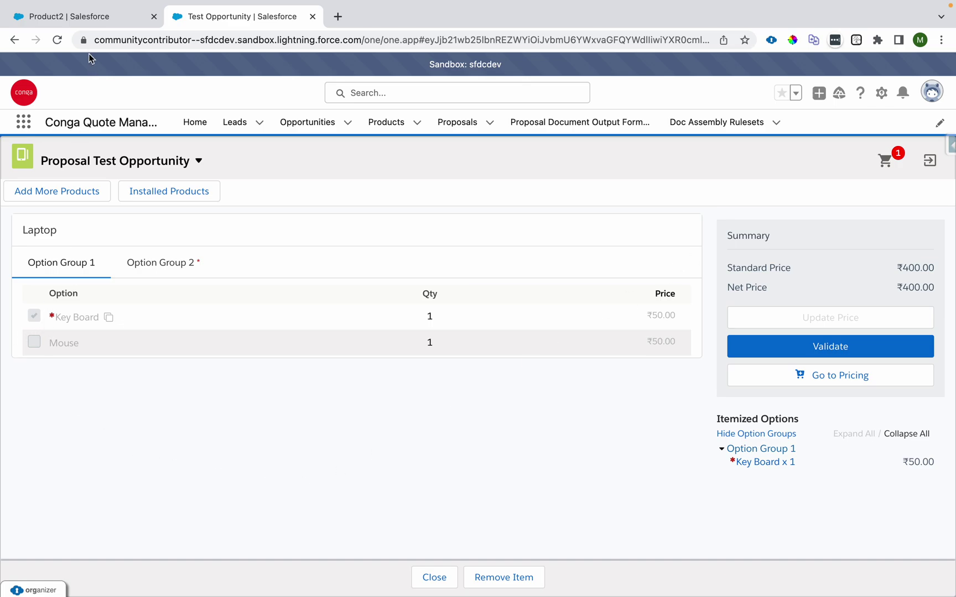
Compare Option Group 1's Modifiable Type in the bundle setup with its options in the Laptop configuration, ending in the setup.
left_click(90, 14)
left_click_drag(183, 338, 251, 341)
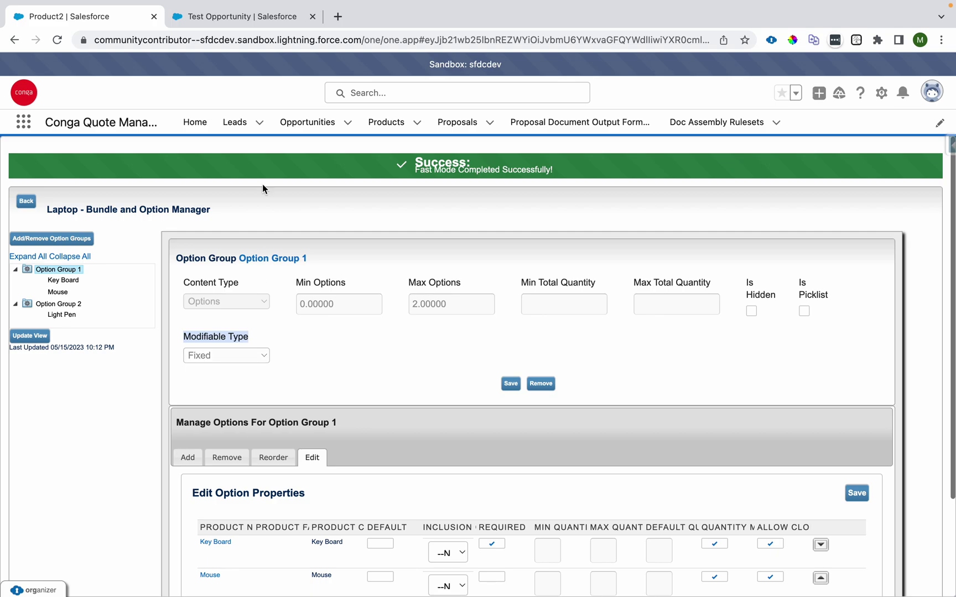
left_click(249, 13)
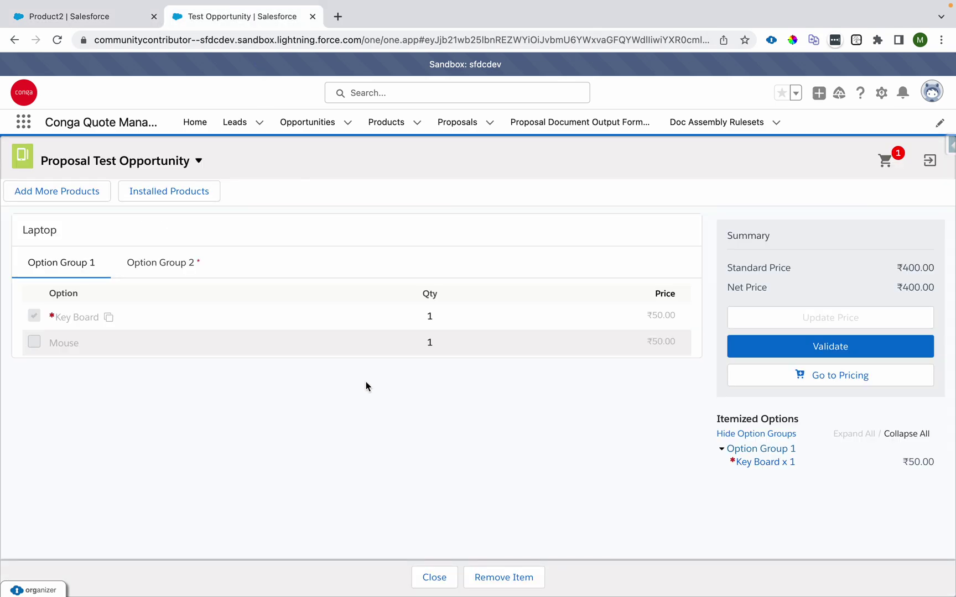
left_click(89, 16)
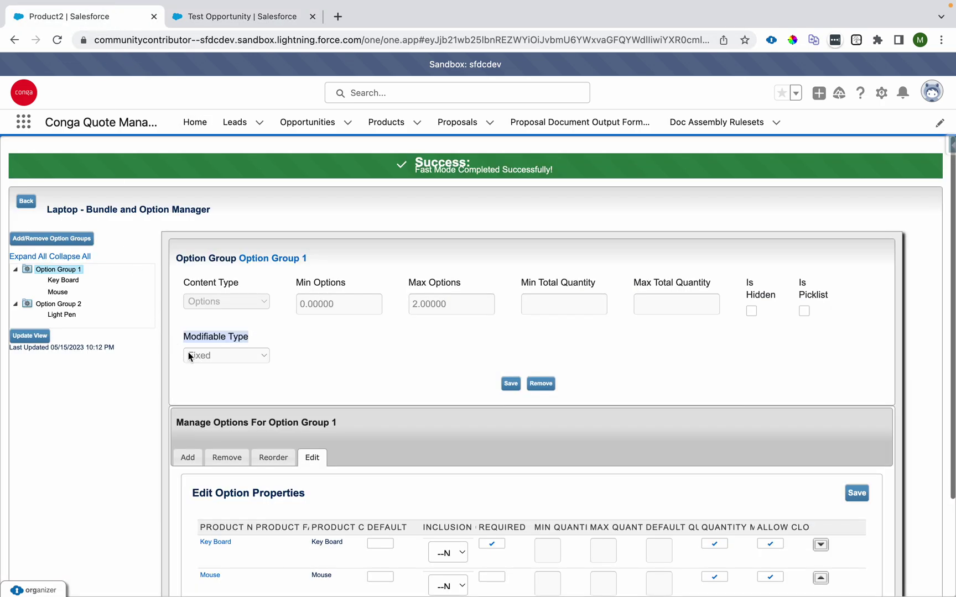